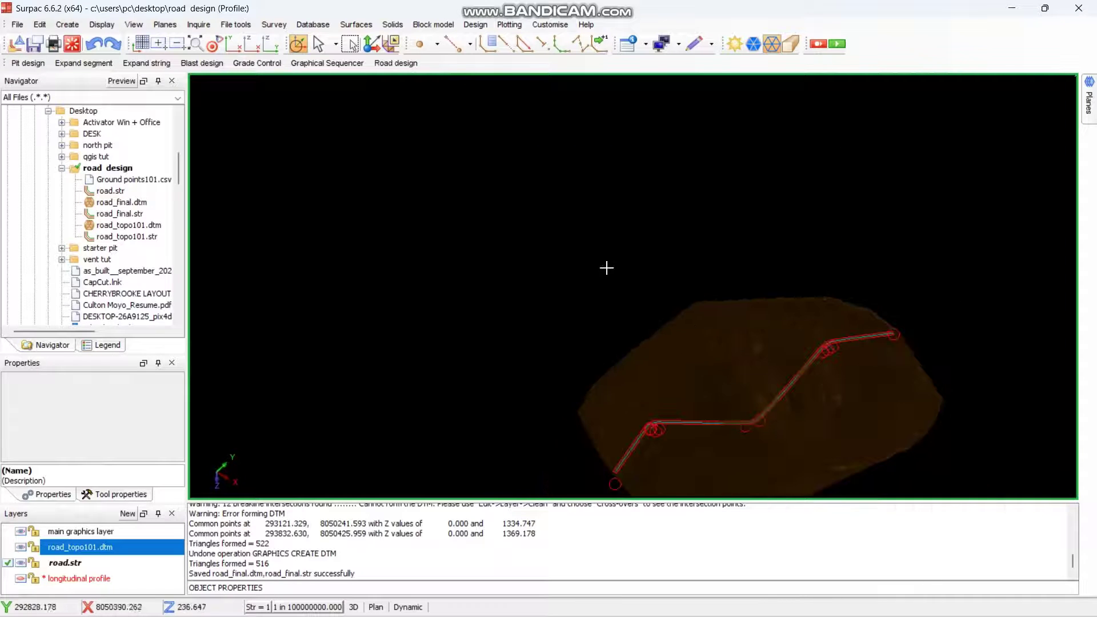
scroll(752, 417, "up", 6)
scroll(782, 419, "up", 3)
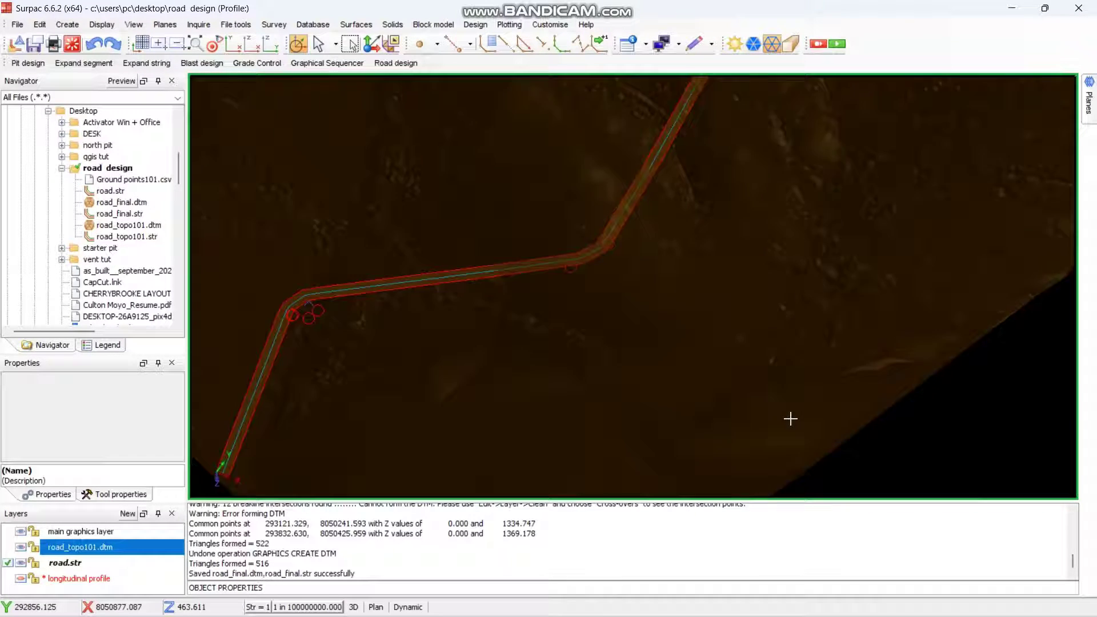
left_click_drag(790, 419, 607, 221)
scroll(599, 174, "down", 5)
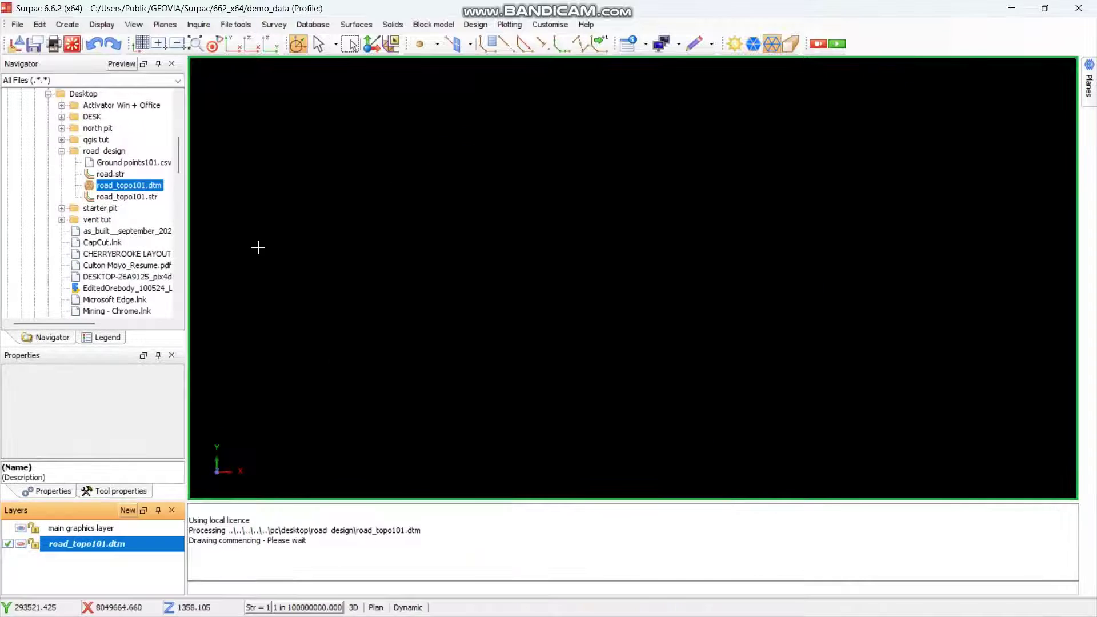
- Set the road design folder as the work directory
left_click(114, 152)
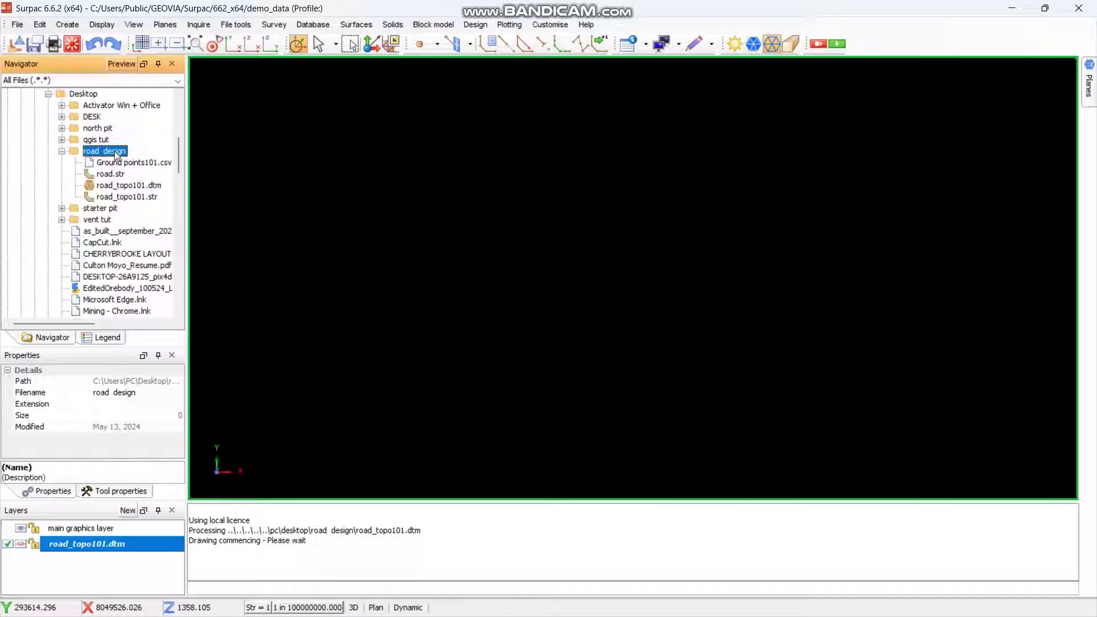
right_click(116, 155)
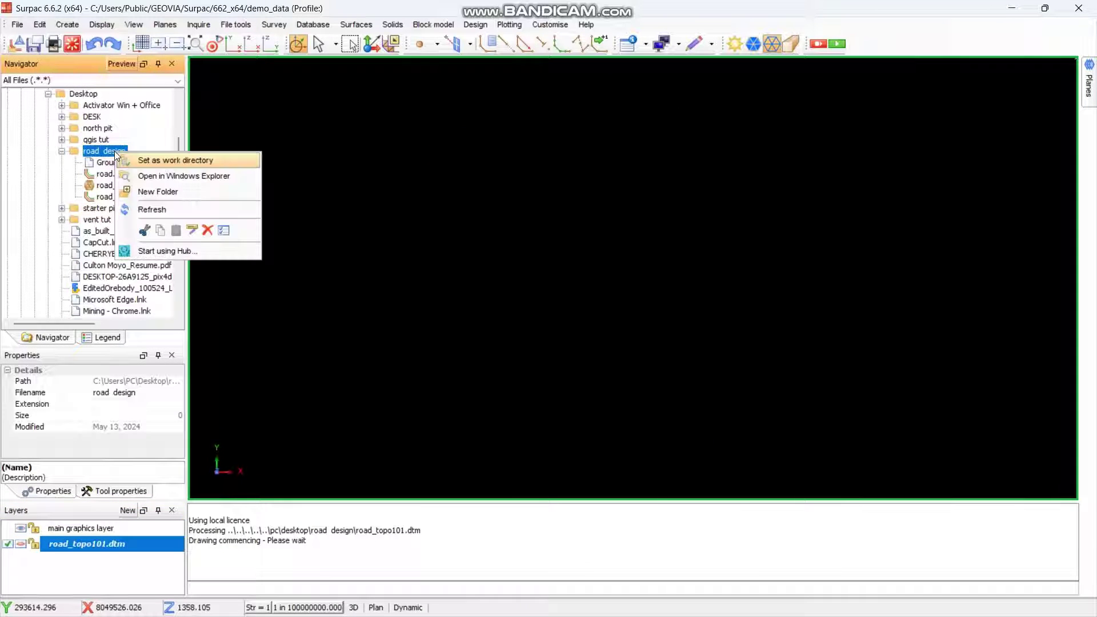
left_click(162, 162)
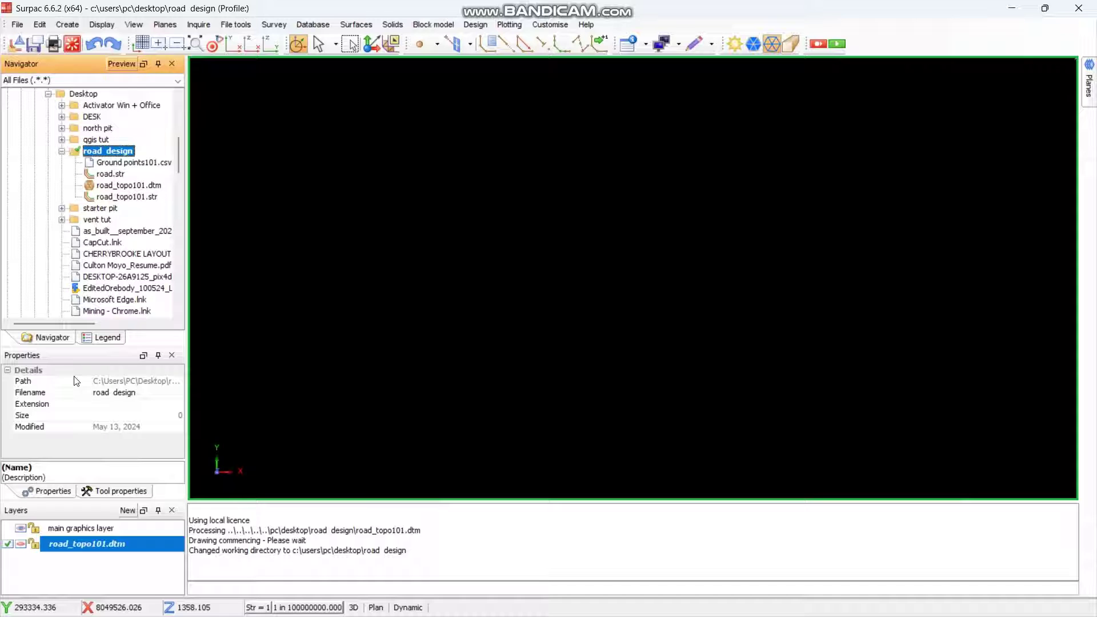
- Show the road_topo101.dtm layer to display the topography surface
left_click(21, 543)
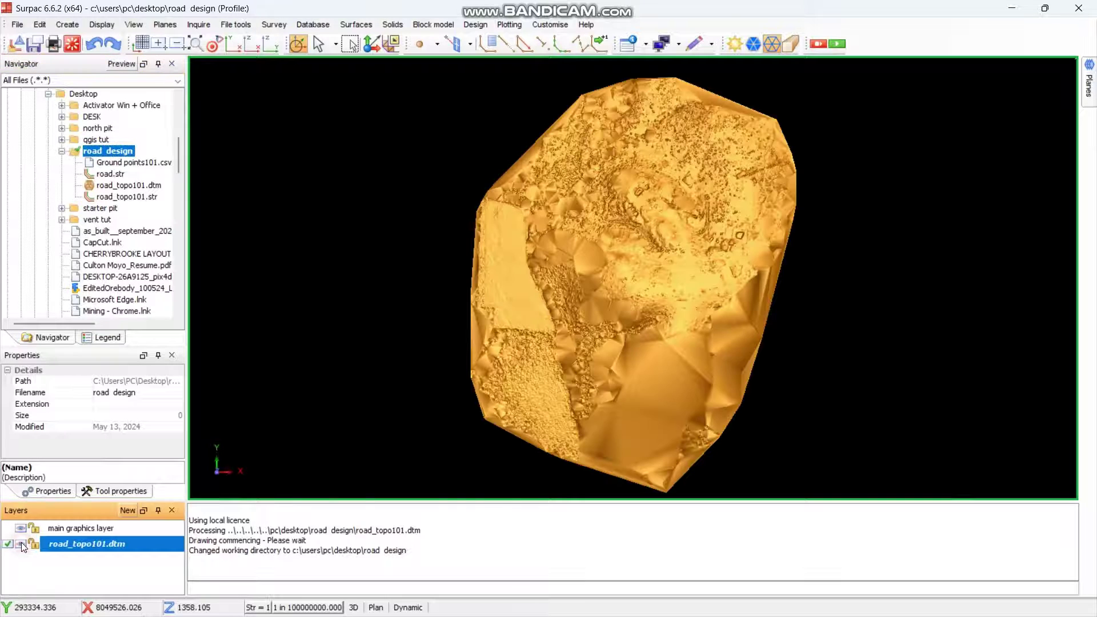
scroll(548, 368, "up", 3)
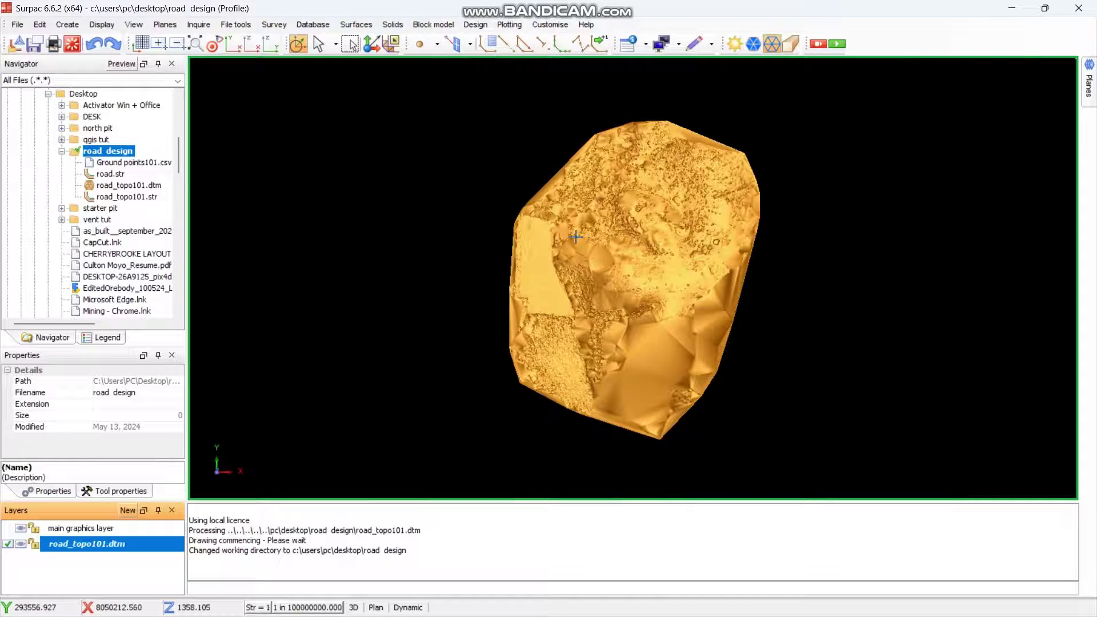
scroll(629, 254, "down", 2)
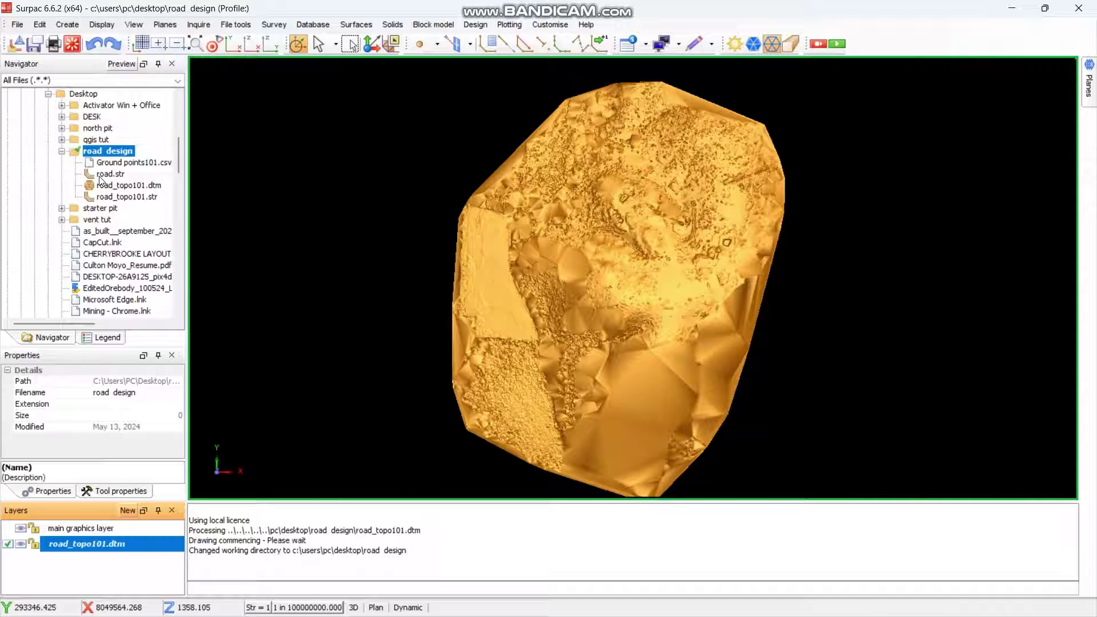
- Load road.str into graphics and hide the road_topo101.dtm layer so only the road centreline shows
left_click_drag(99, 178, 519, 249)
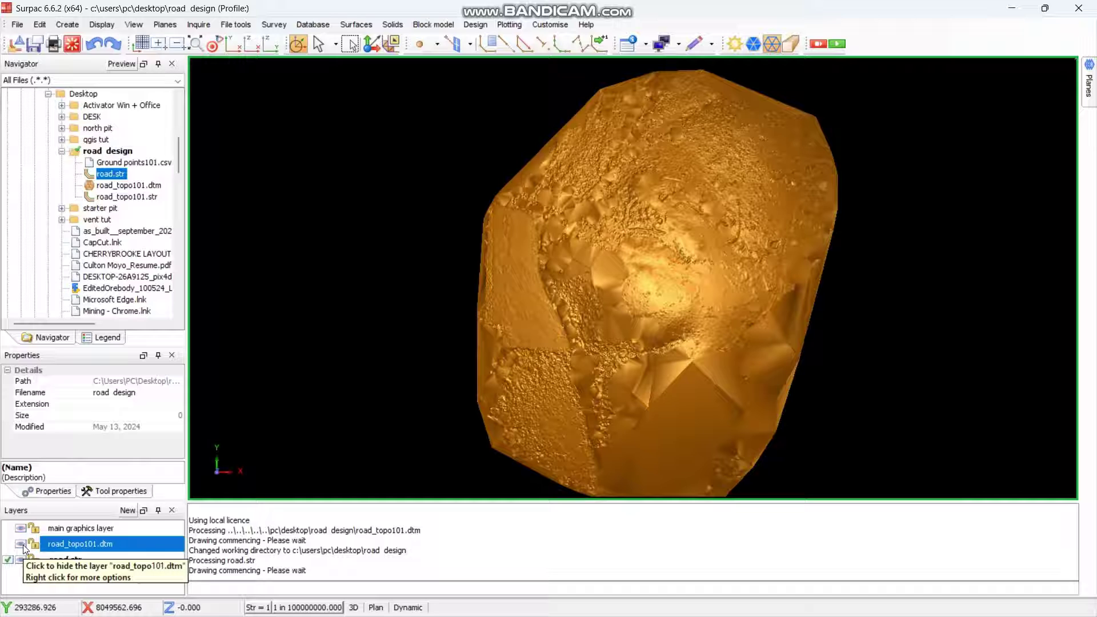
left_click(23, 546)
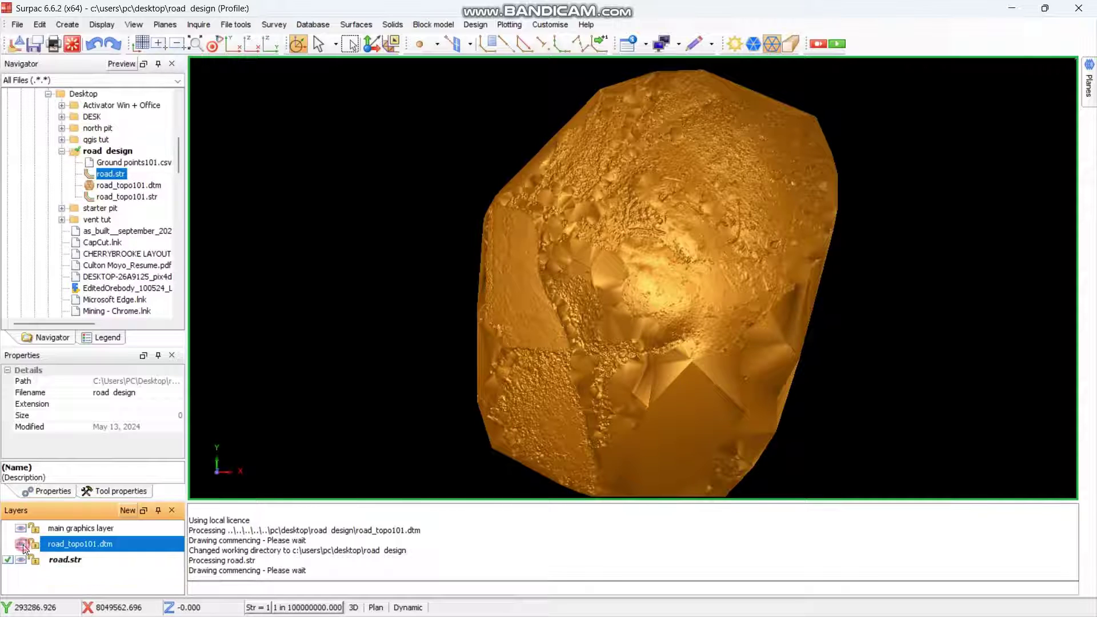
scroll(384, 335, "down", 2)
scroll(649, 353, "up", 1)
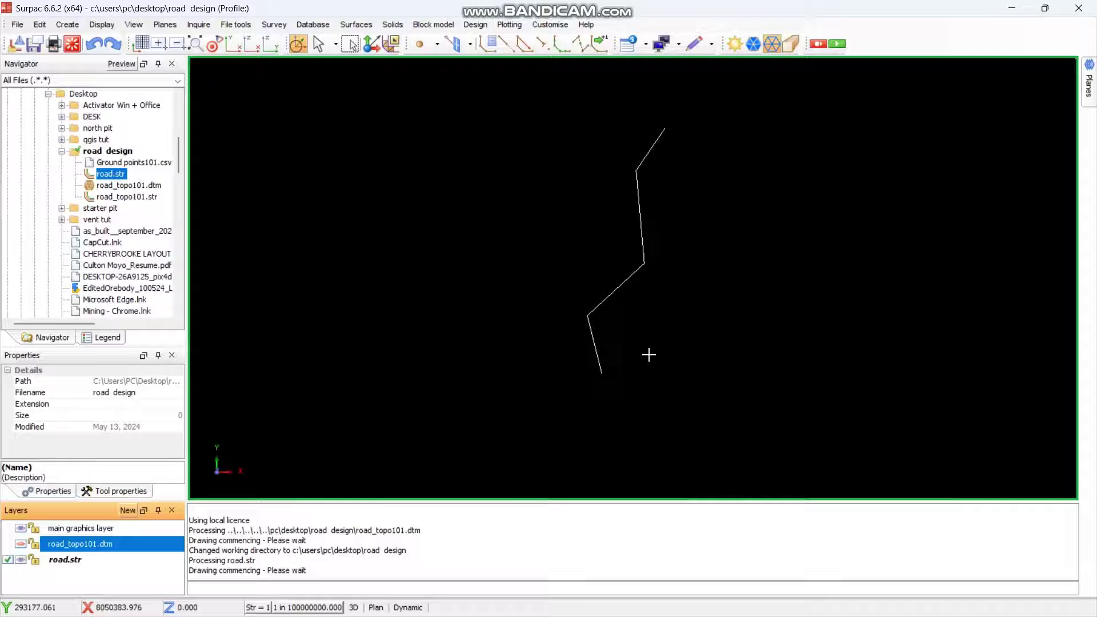
left_click(23, 545)
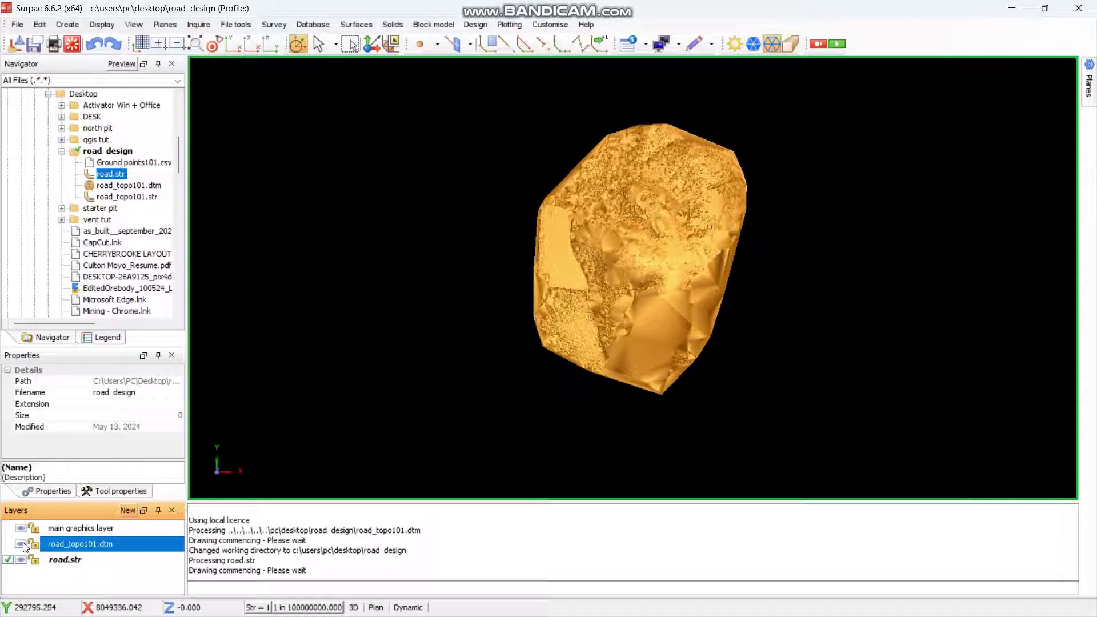
left_click(23, 545)
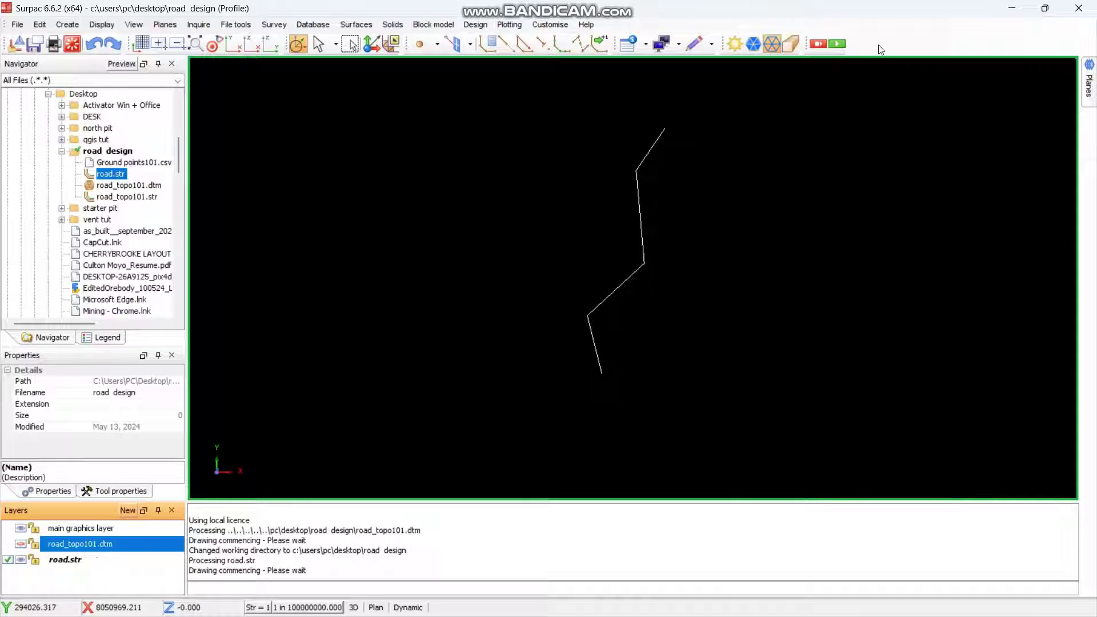
- Enable the Surface design menu set in the interface
right_click(911, 41)
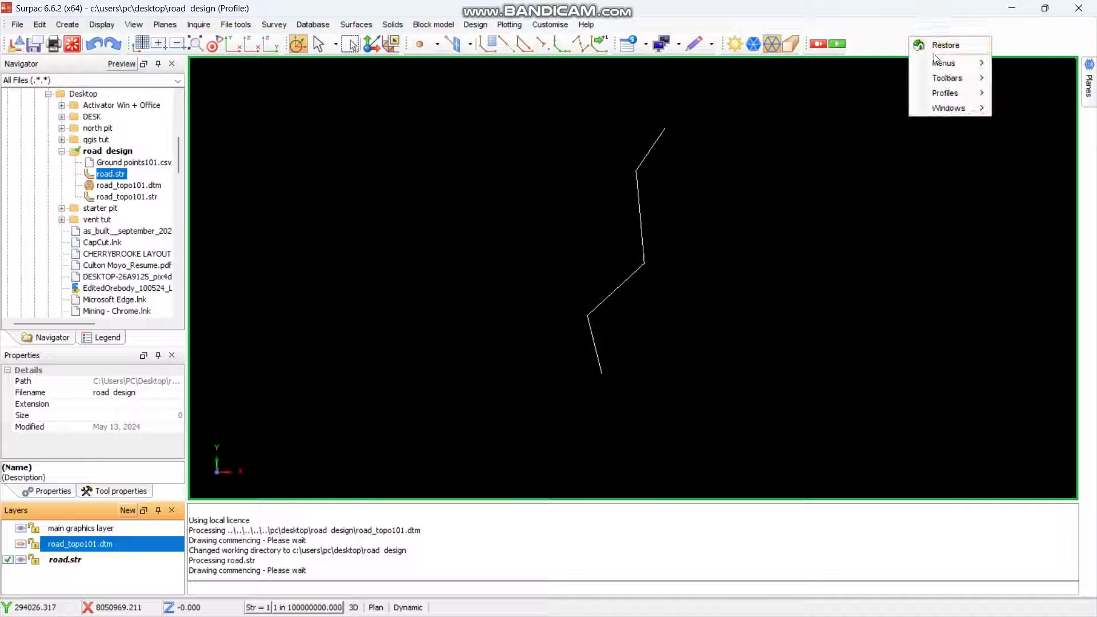
mouse_move(943, 63)
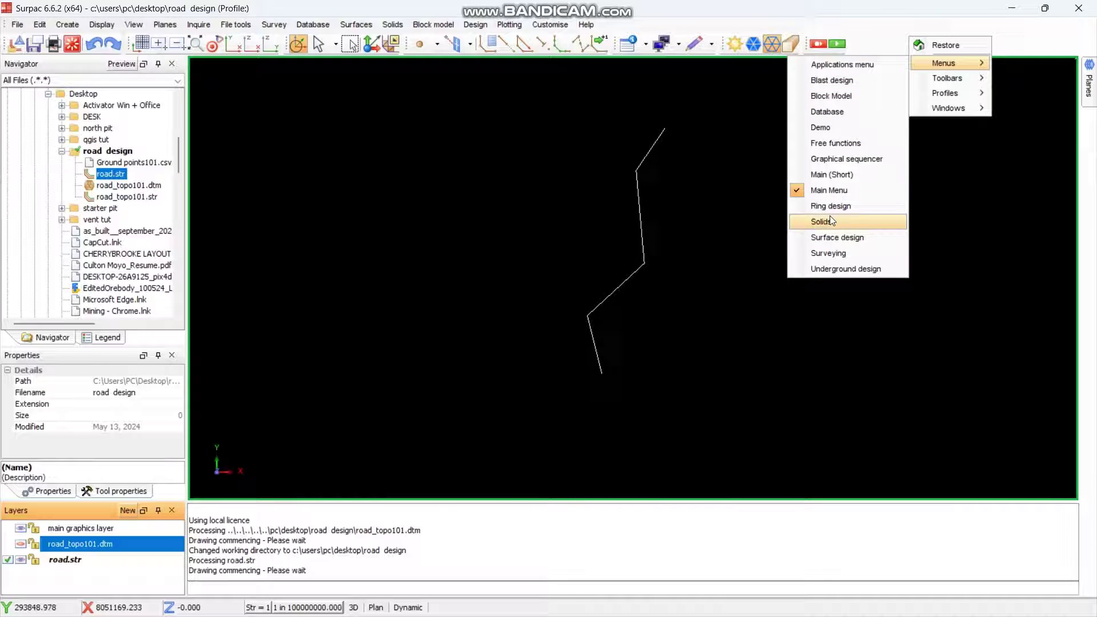
left_click(849, 237)
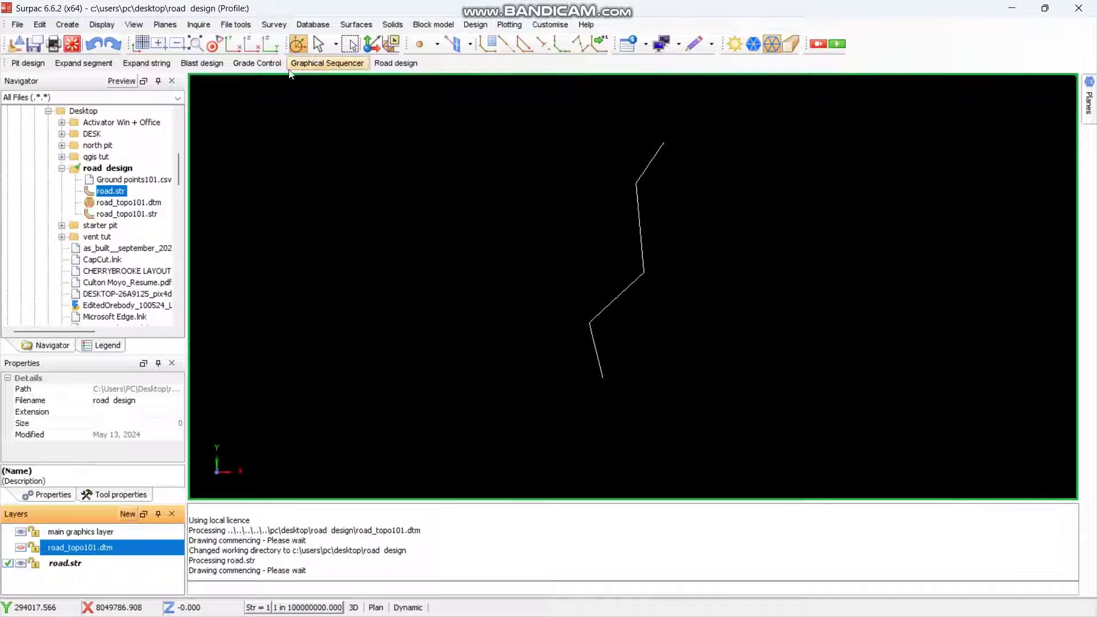
- Start Design horizontal alignment on the road centreline segment, with output string 3 and a vehicle velocity of 20
left_click(402, 64)
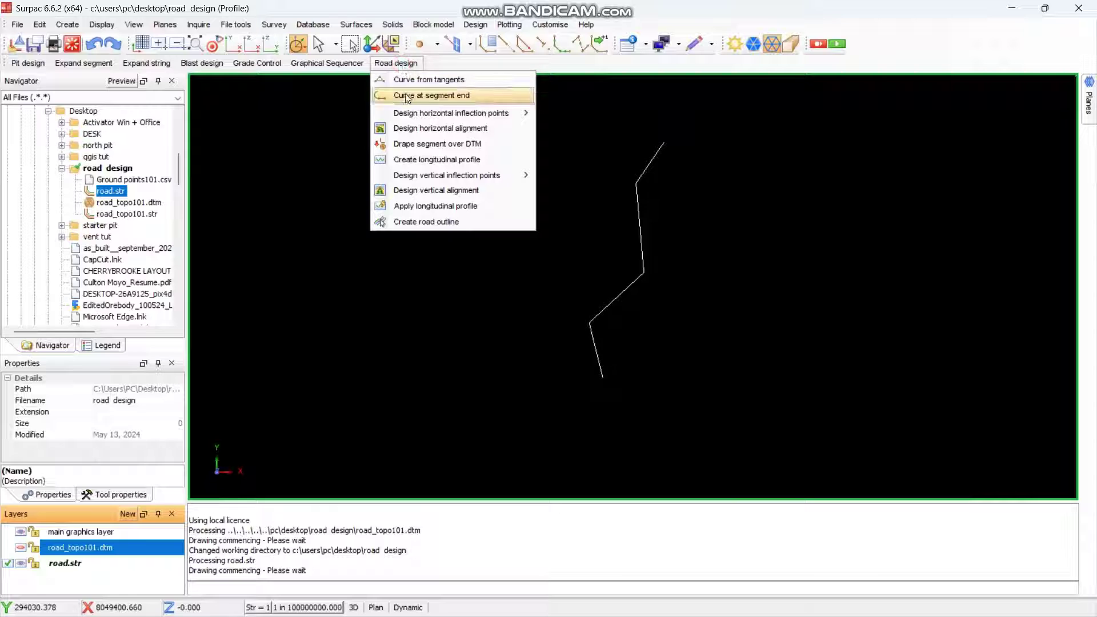
left_click(437, 129)
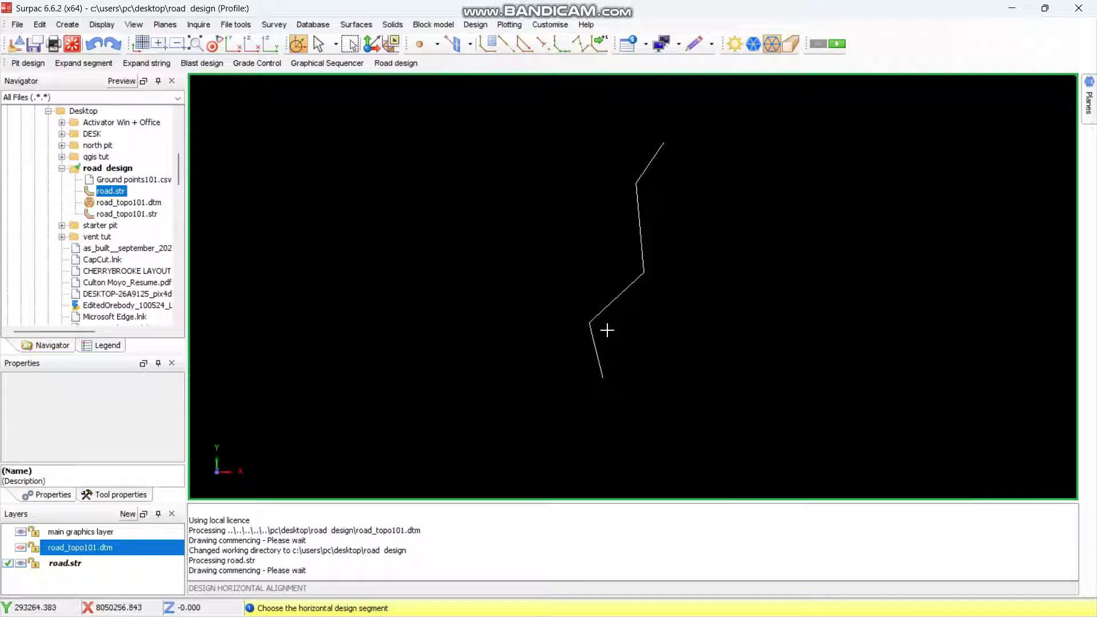
left_click(617, 297)
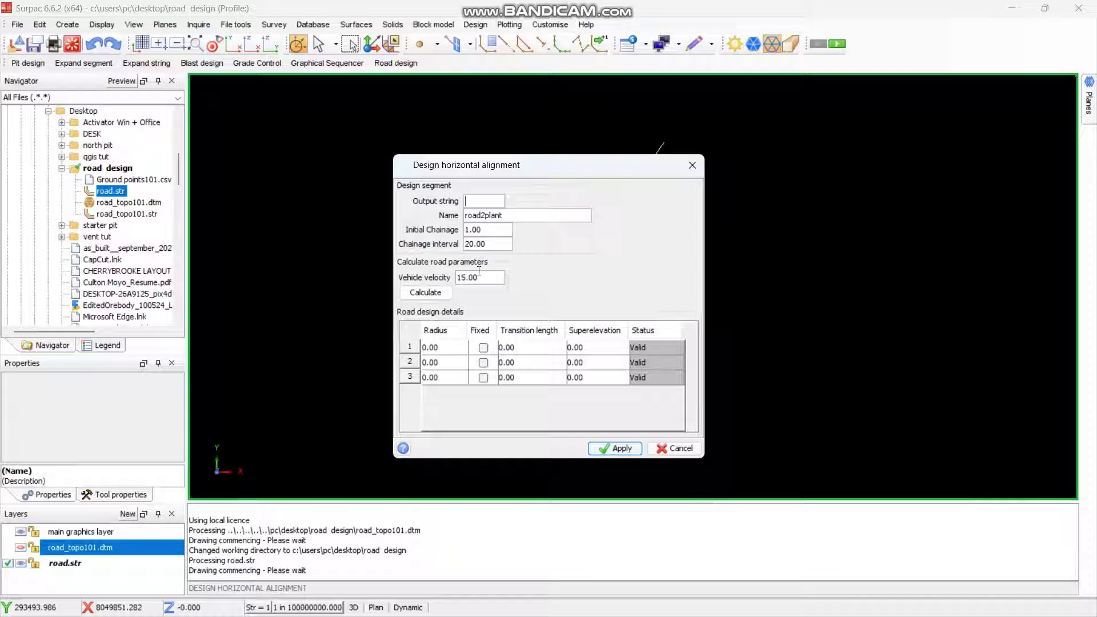
left_click_drag(563, 167, 347, 158)
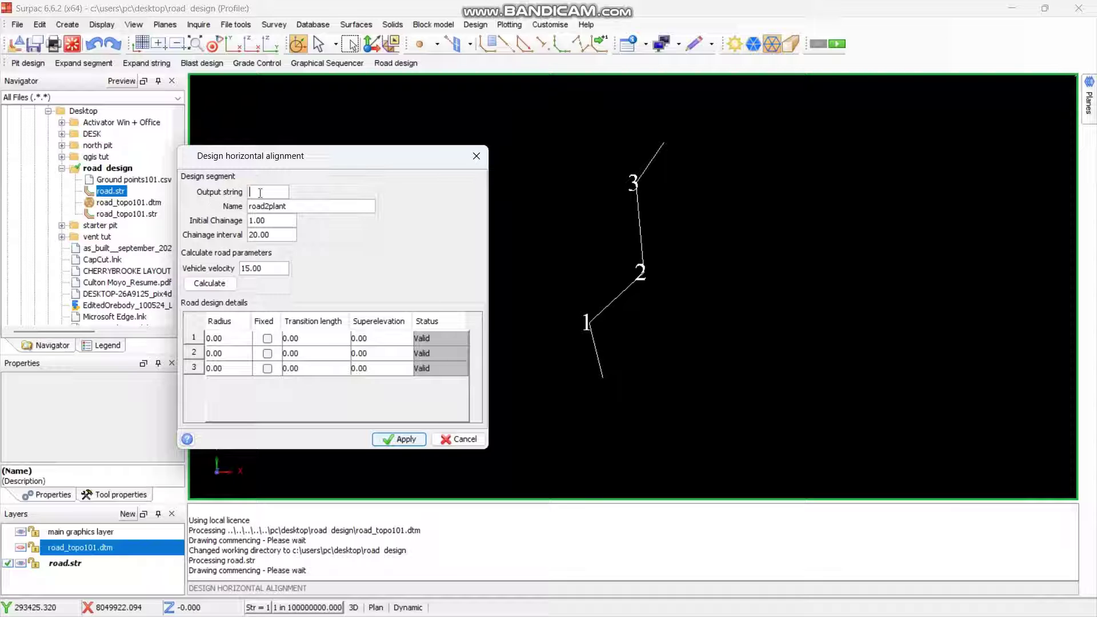
type("3")
double_click(266, 266)
type("20")
- Try radii of 90, 240 and 500 for curve 1, calculating the road parameters for each
left_click(210, 284)
left_click(239, 337)
type("50")
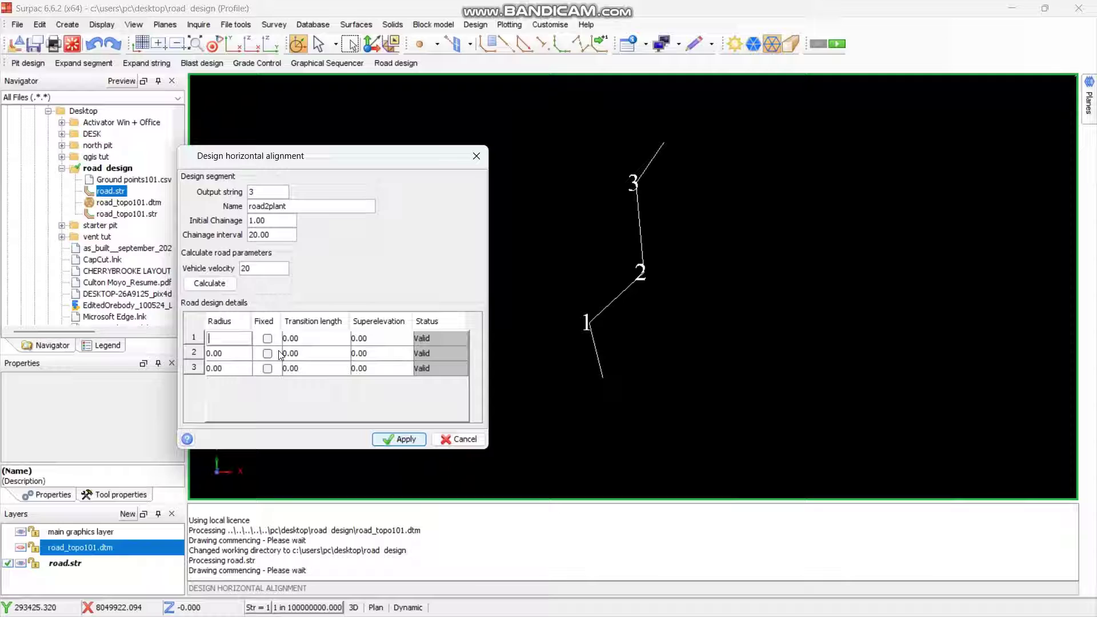
left_click(206, 283)
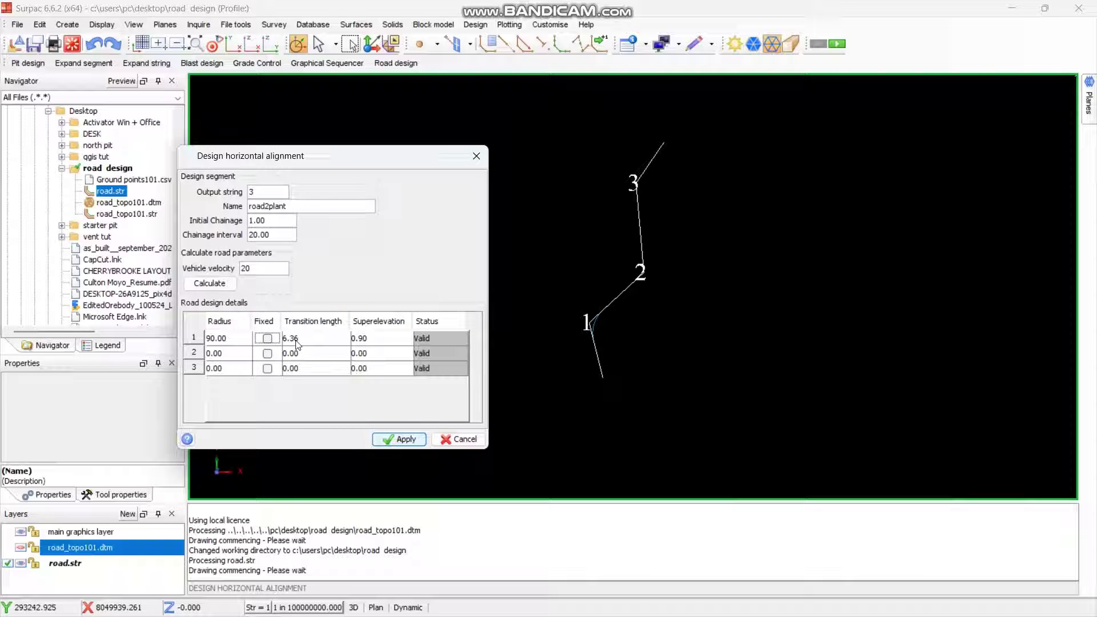
double_click(220, 339)
type("240")
left_click(209, 283)
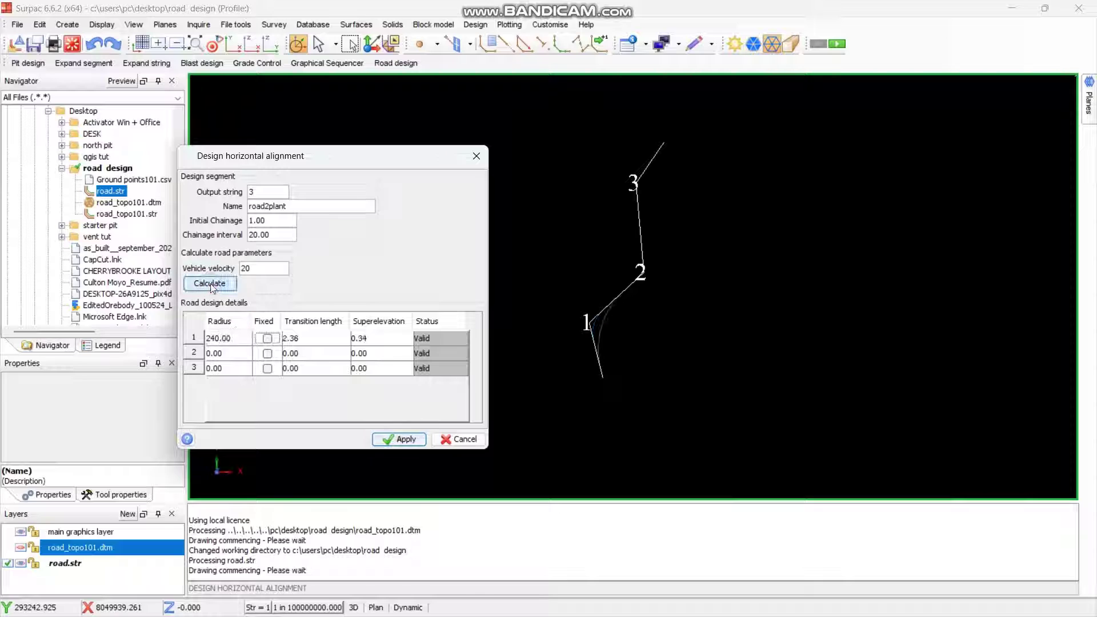
double_click(227, 336)
type("500")
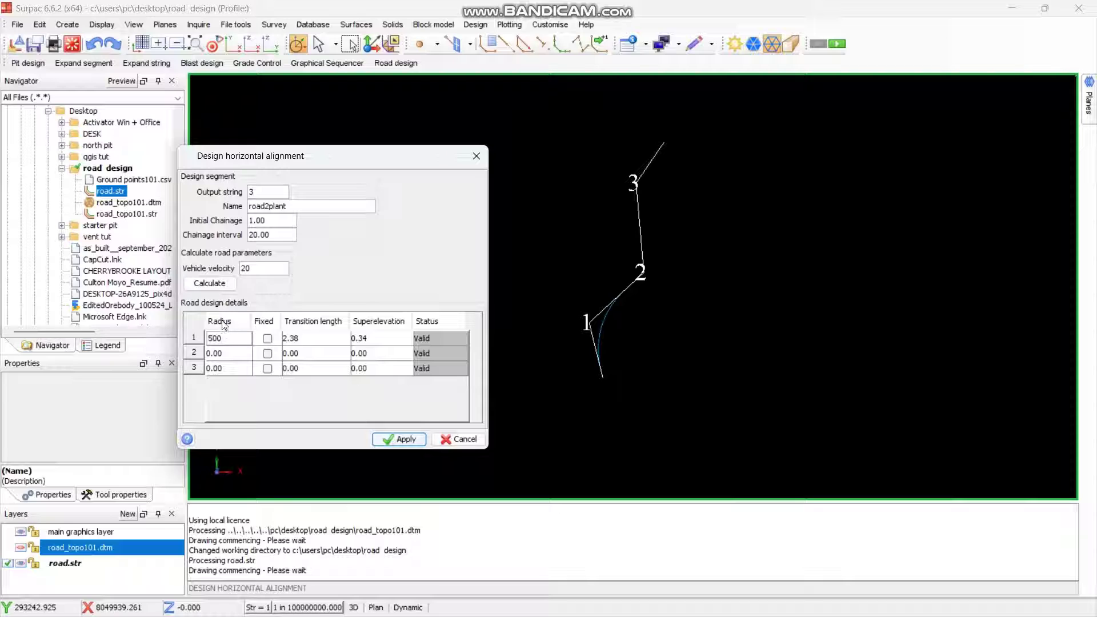
left_click(209, 283)
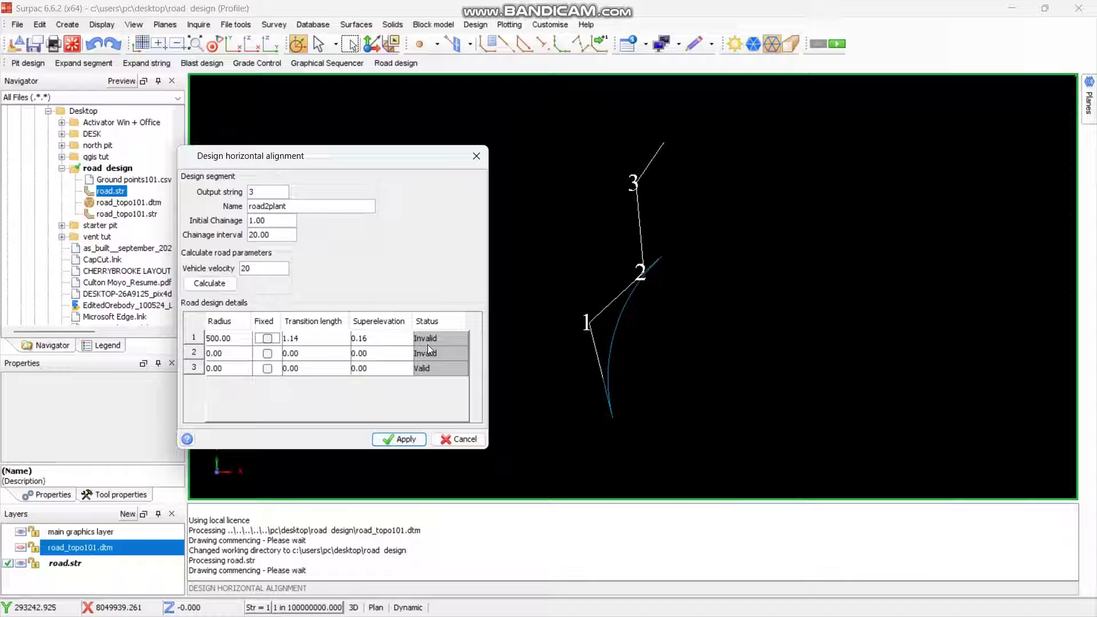
- Set curve 1's radius to 24, calculate its road parameters and mark it as fixed
double_click(239, 335)
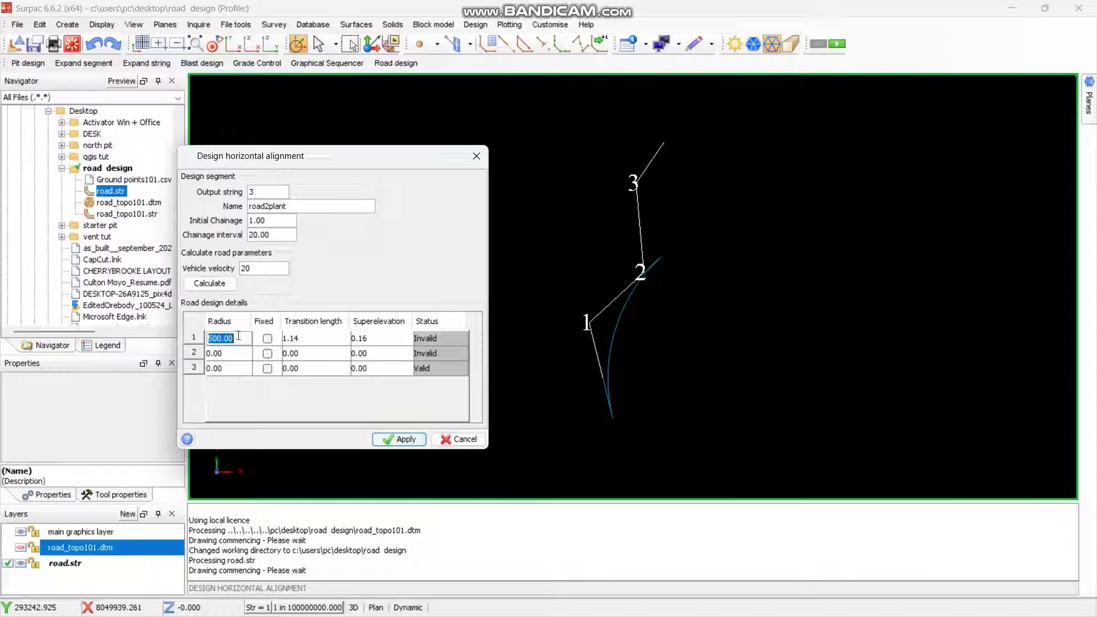
type("24")
left_click(213, 284)
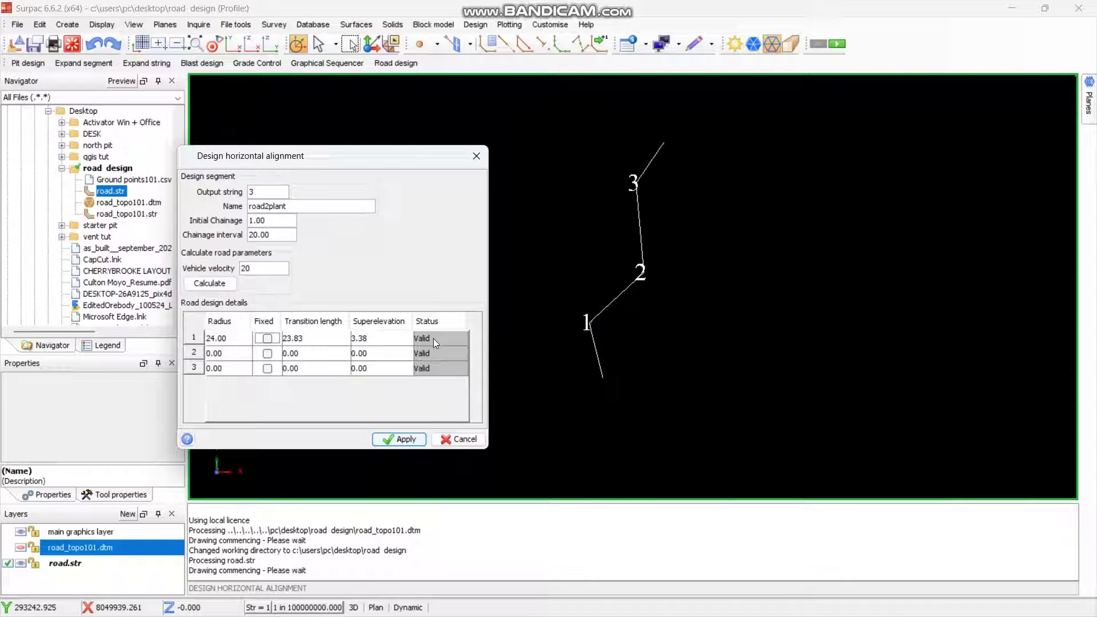
left_click(266, 339)
- Set curve 2's radius to 30, calculate its road parameters and mark it as fixed
left_click(229, 353)
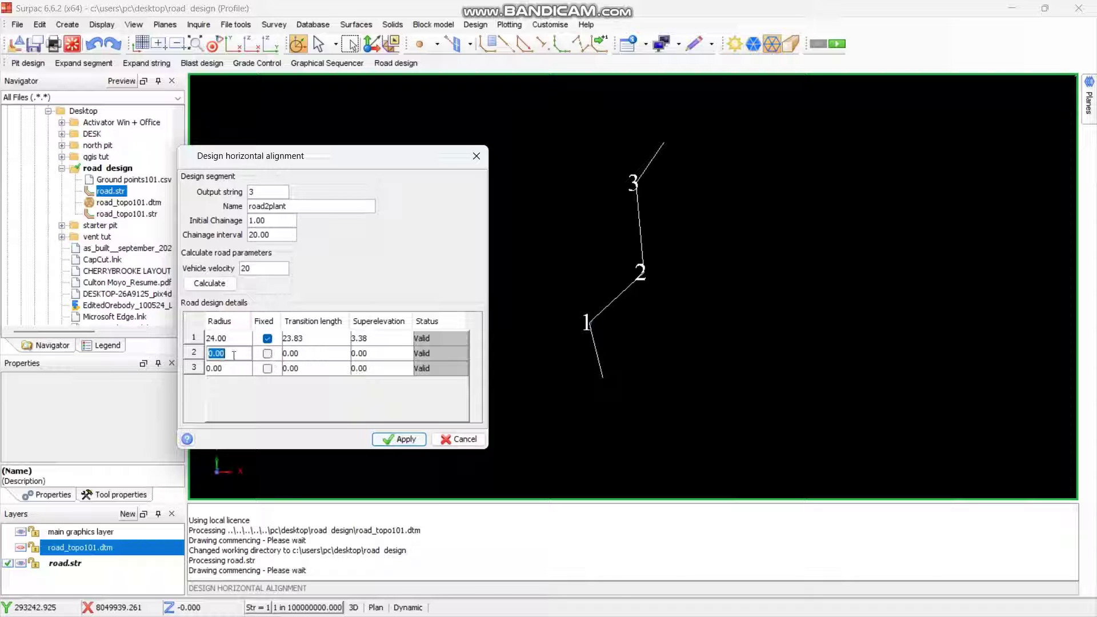
type("30")
left_click(266, 354)
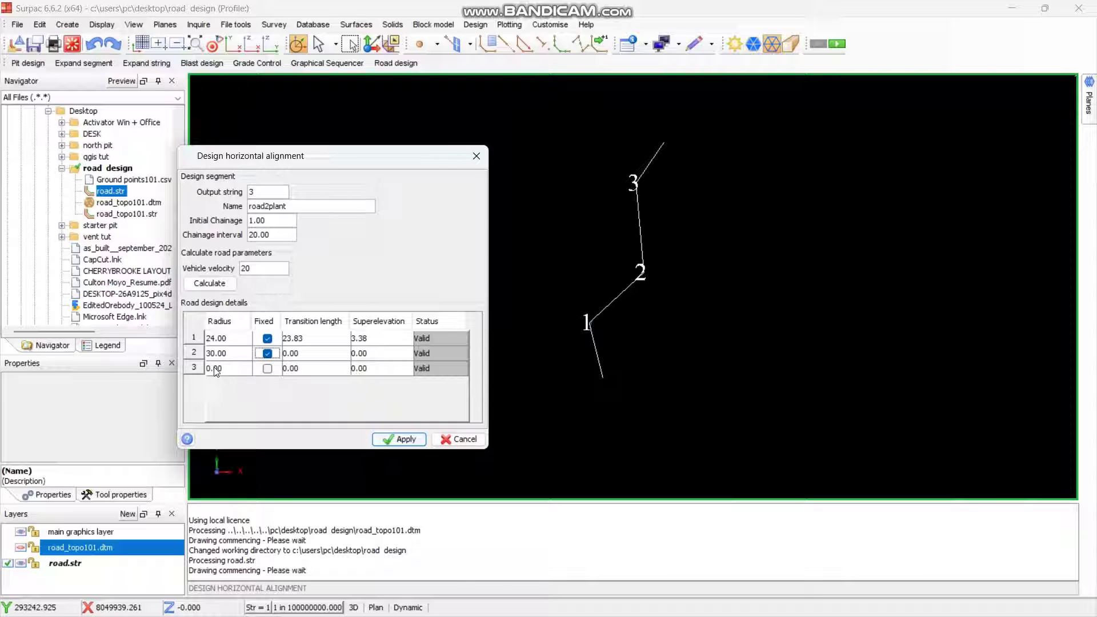
left_click(266, 353)
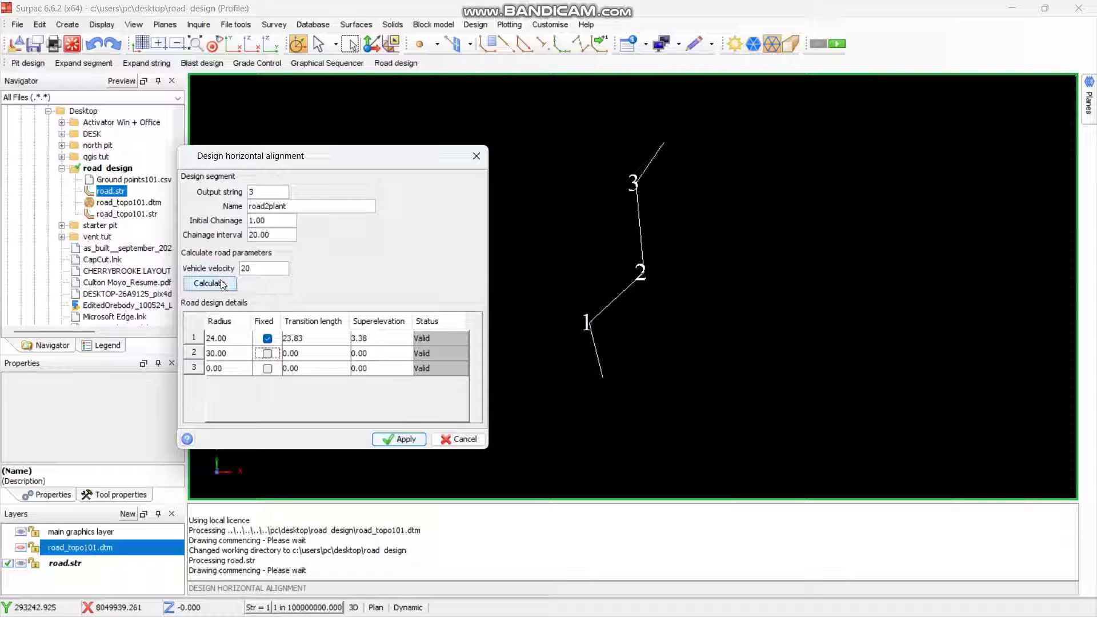
left_click(221, 285)
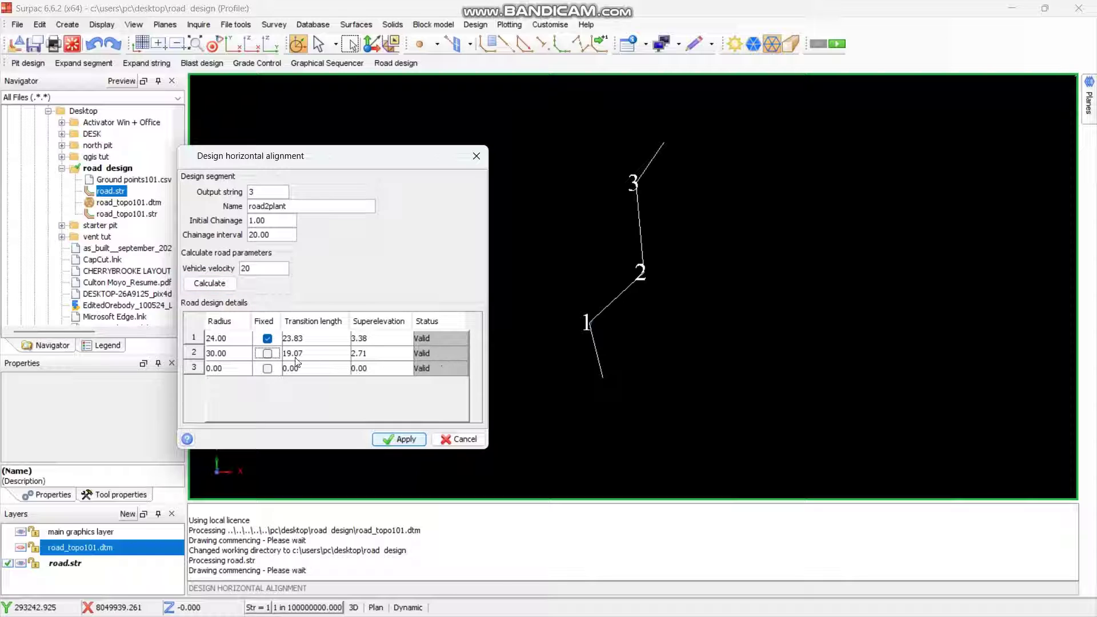
left_click(268, 354)
- Set the vehicle velocity to 15 and curve 3's radius to 19 in the horizontal alignment
double_click(246, 369)
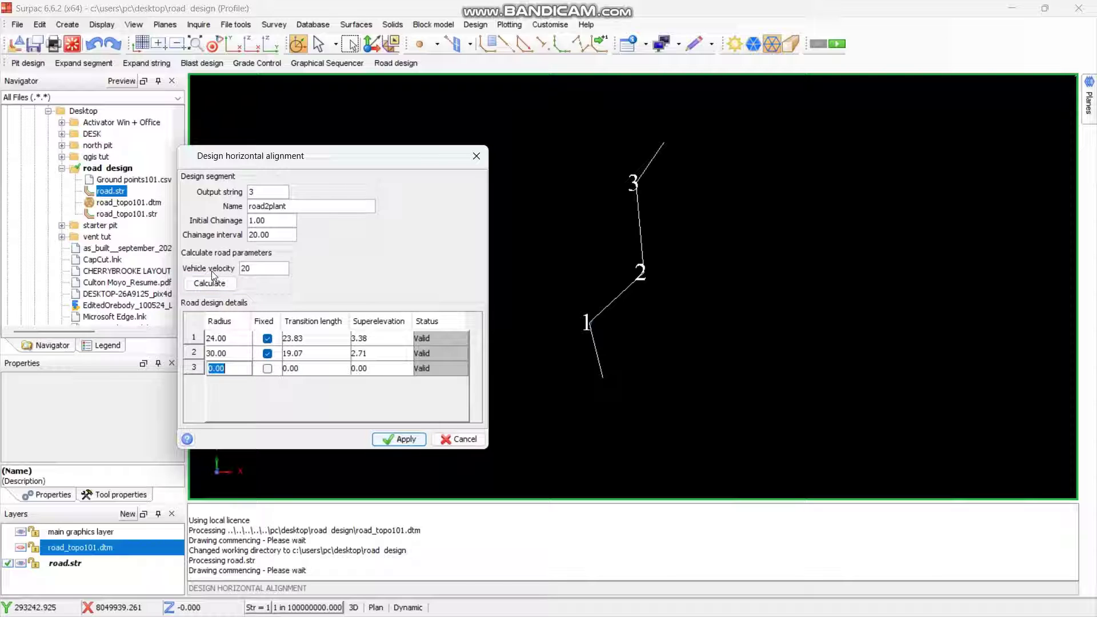
double_click(249, 269)
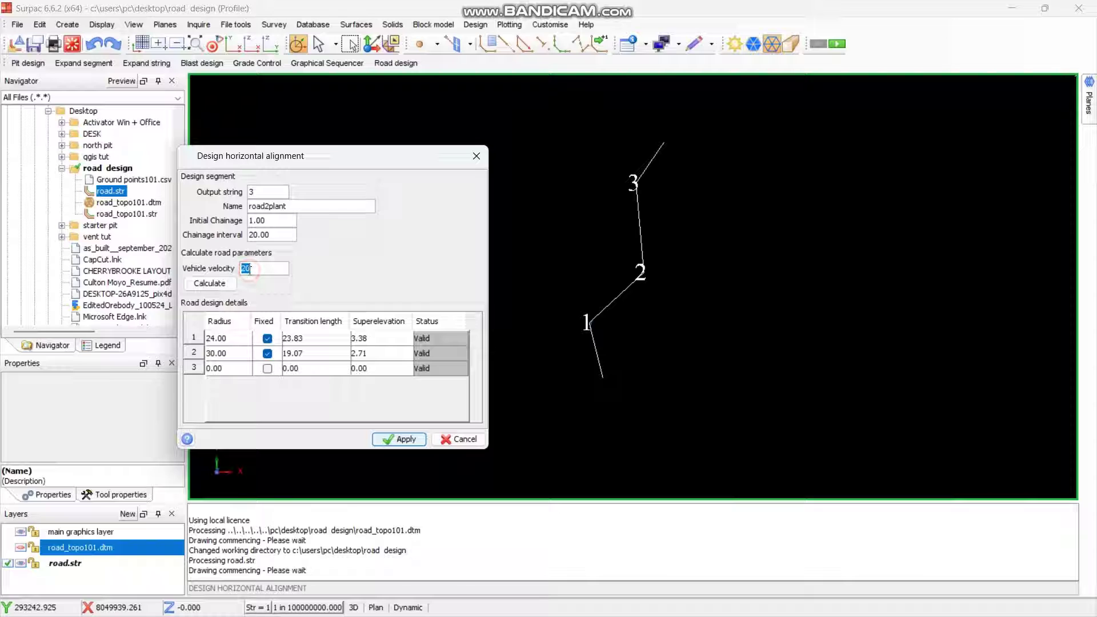
type("15")
left_click(230, 369)
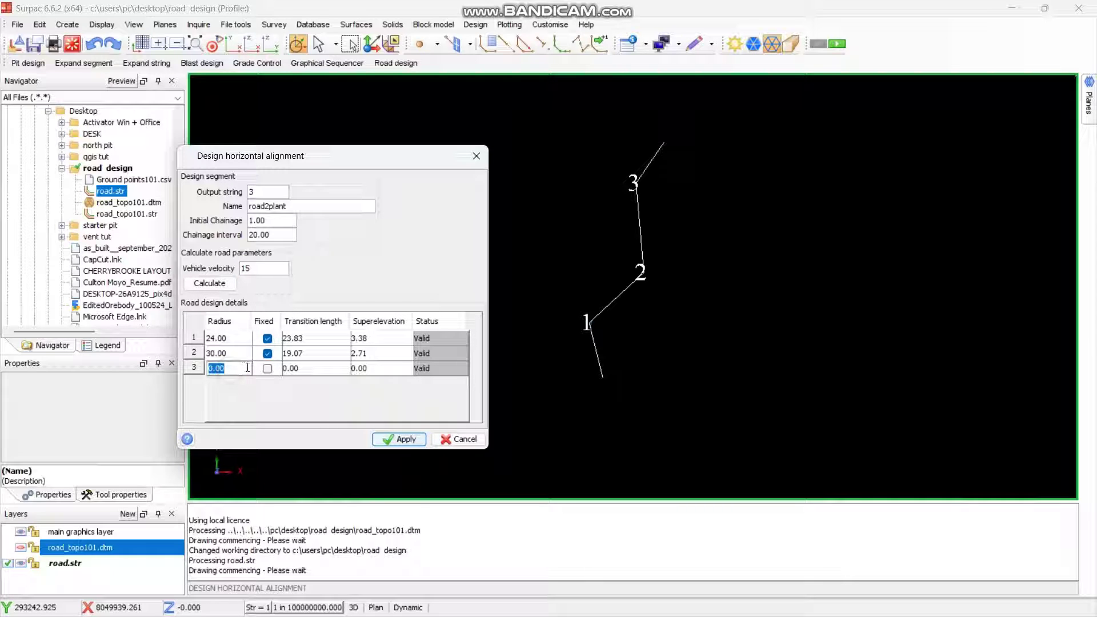
type("19")
- Calculate curve 3's road parameters, mark the curve as fixed, and apply the horizontal alignment
left_click(267, 369)
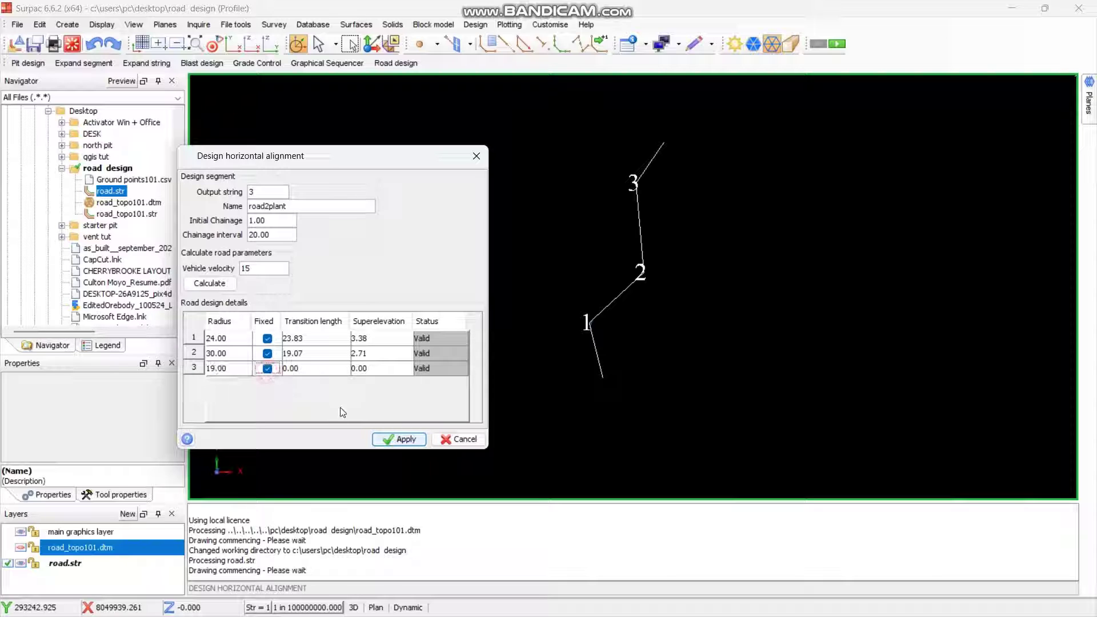
left_click(267, 369)
left_click(209, 282)
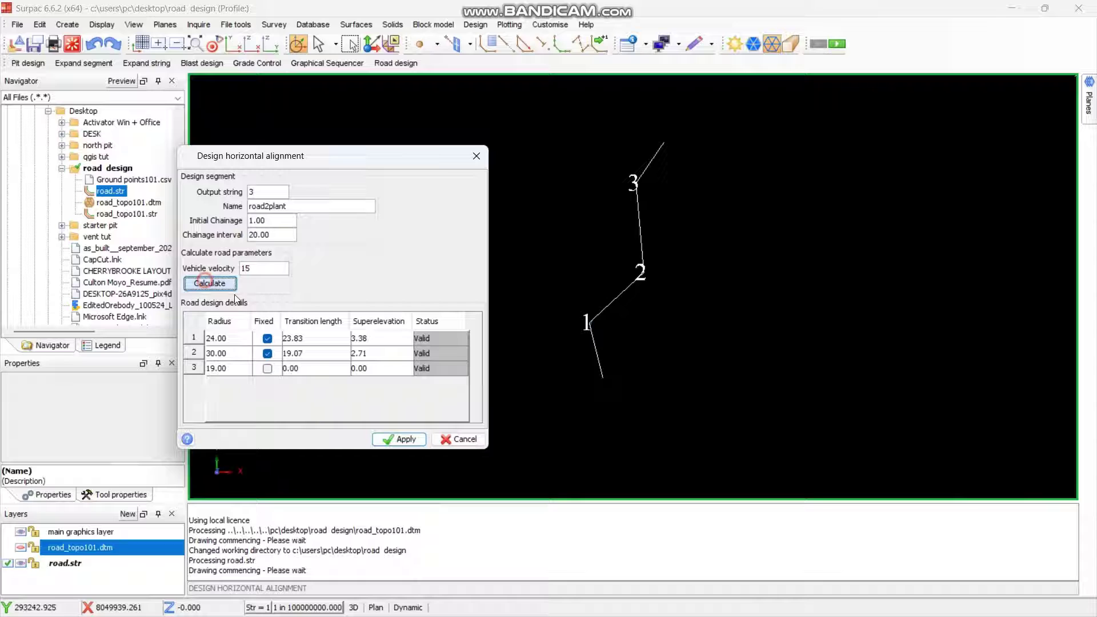
left_click(286, 370)
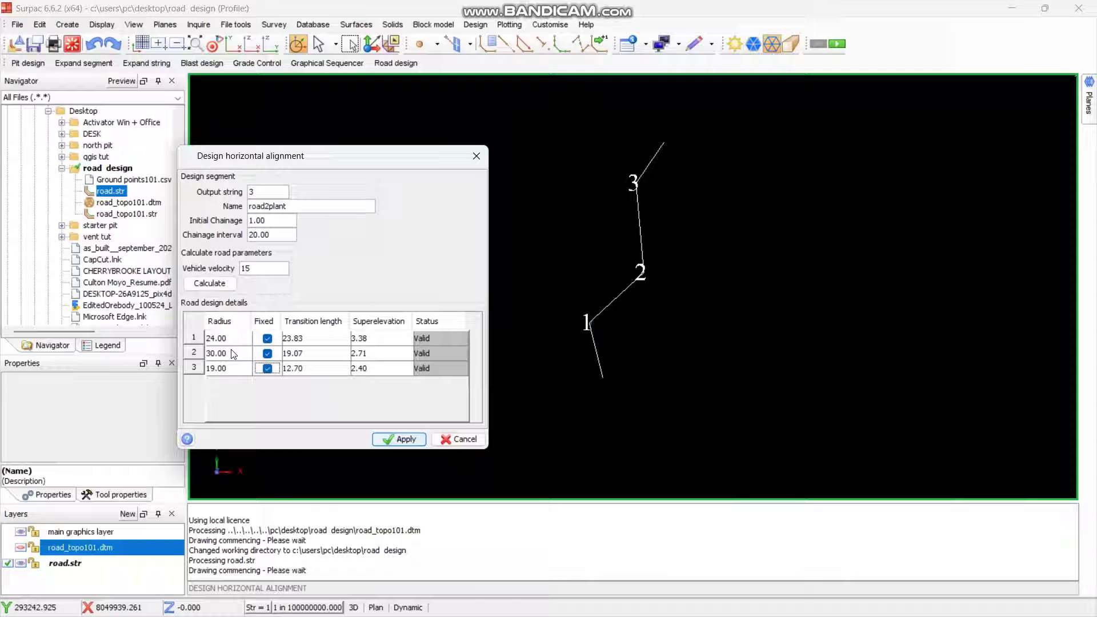
left_click(403, 444)
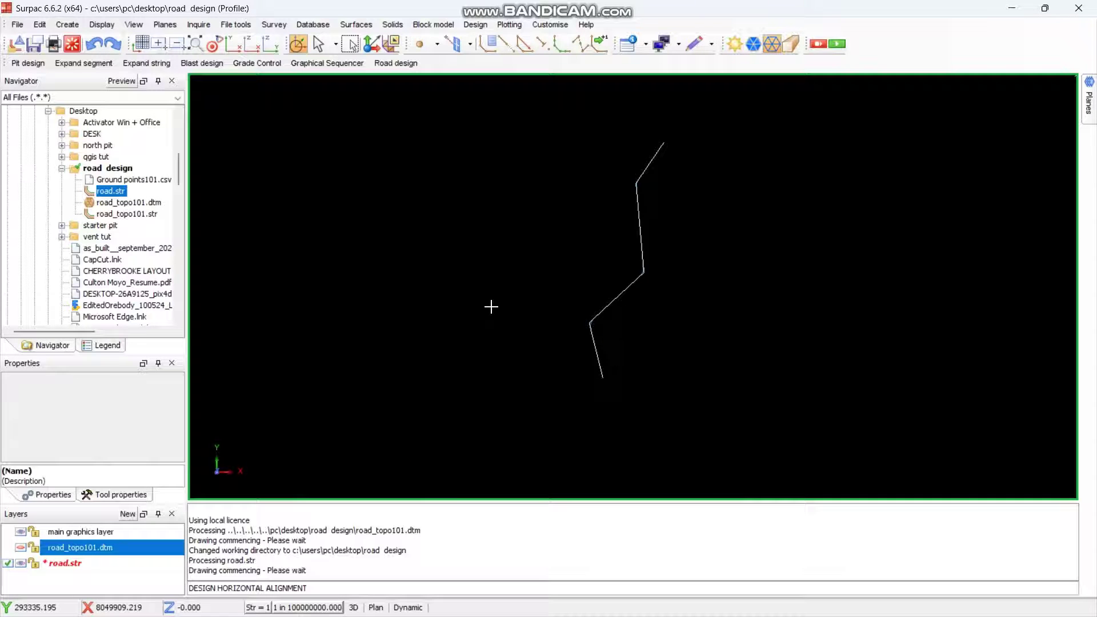
- Drape the curved alignment segment over the road_topo101.dtm surface, using object 1 and trisolation 1
left_click(395, 64)
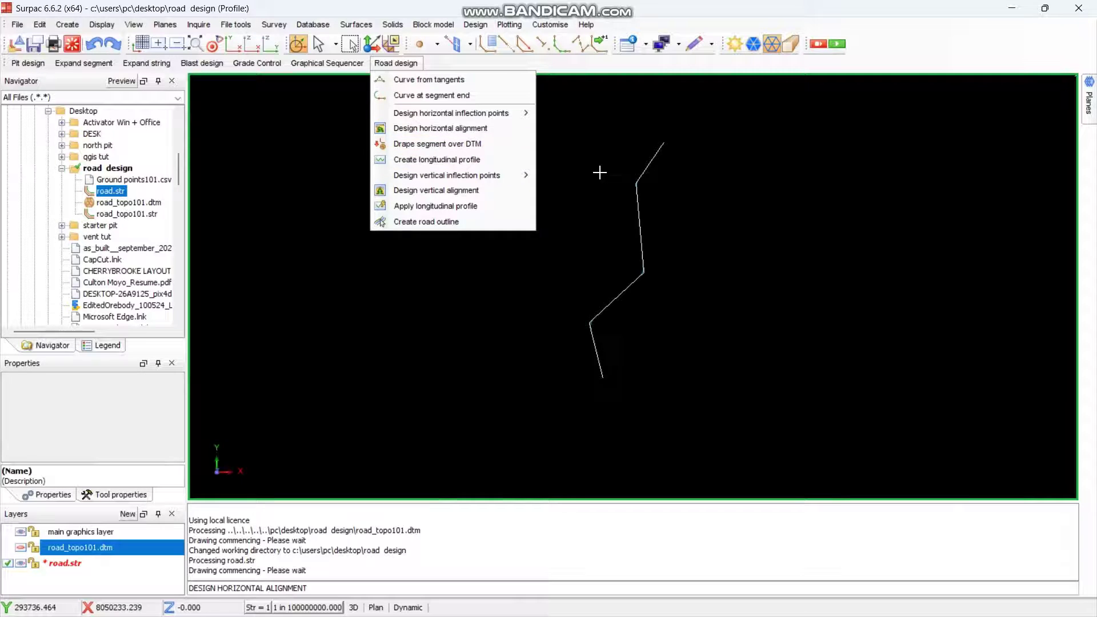
left_click(640, 246)
scroll(641, 247, "up", 2)
scroll(646, 193, "up", 3)
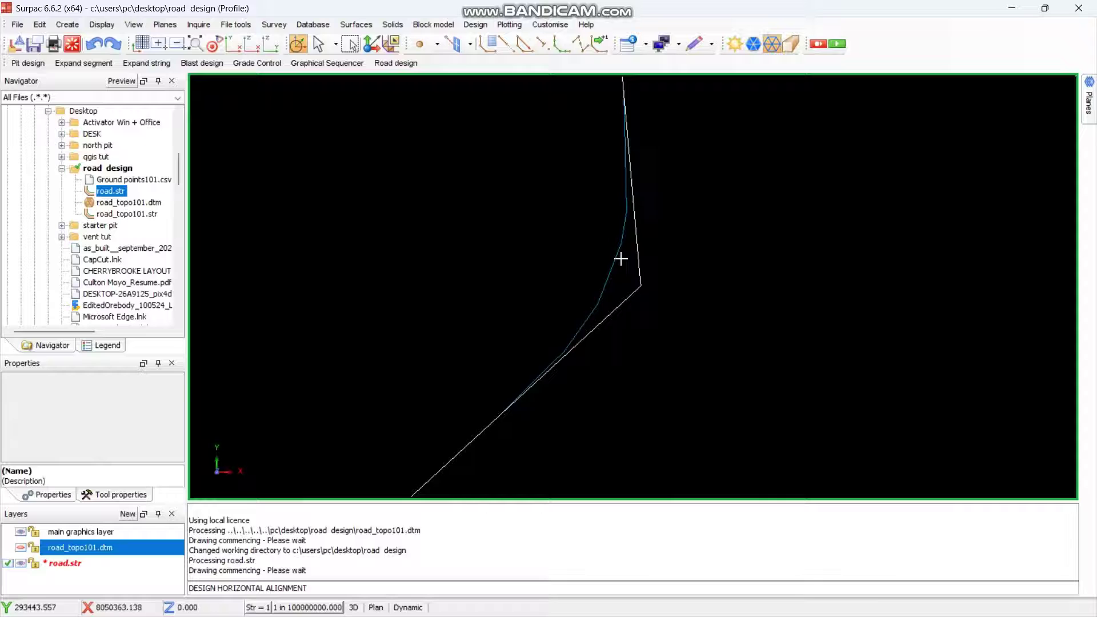
left_click(395, 63)
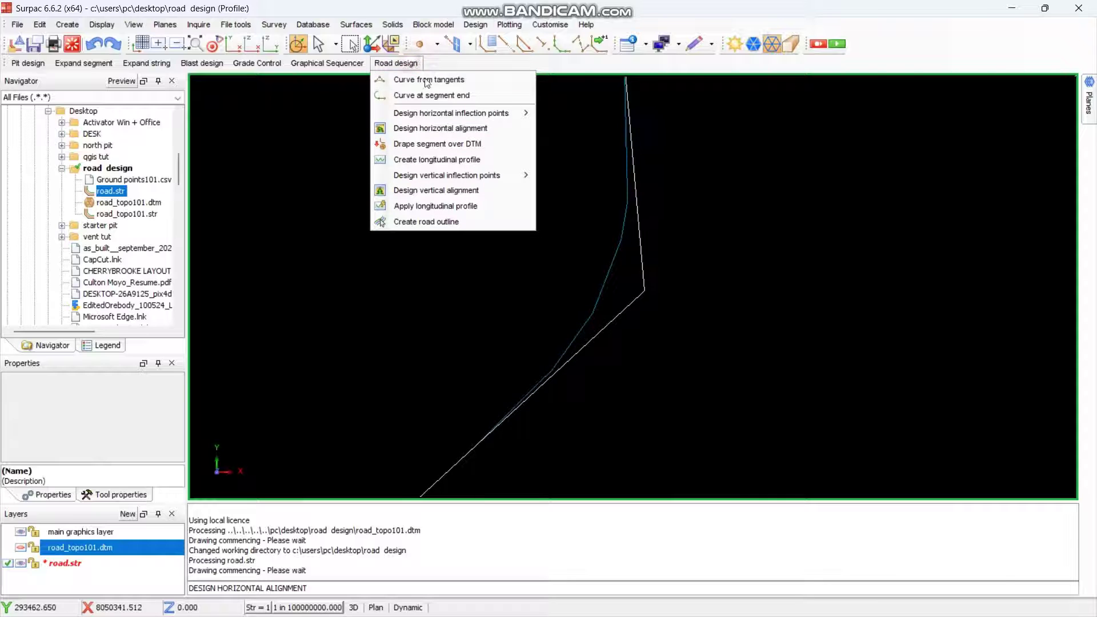
left_click(430, 147)
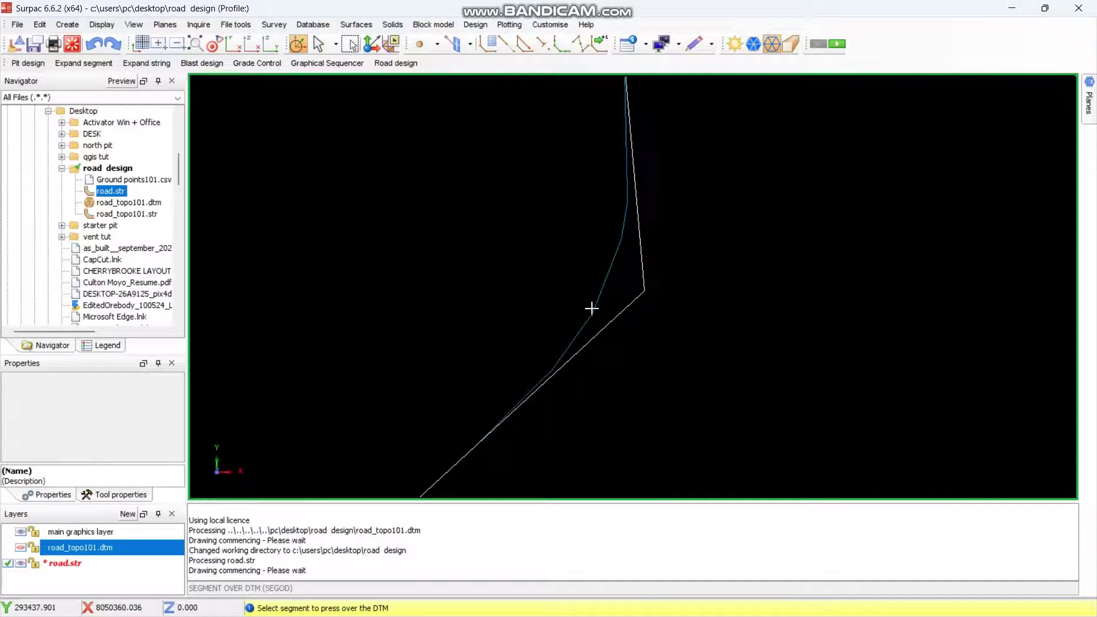
left_click(605, 276)
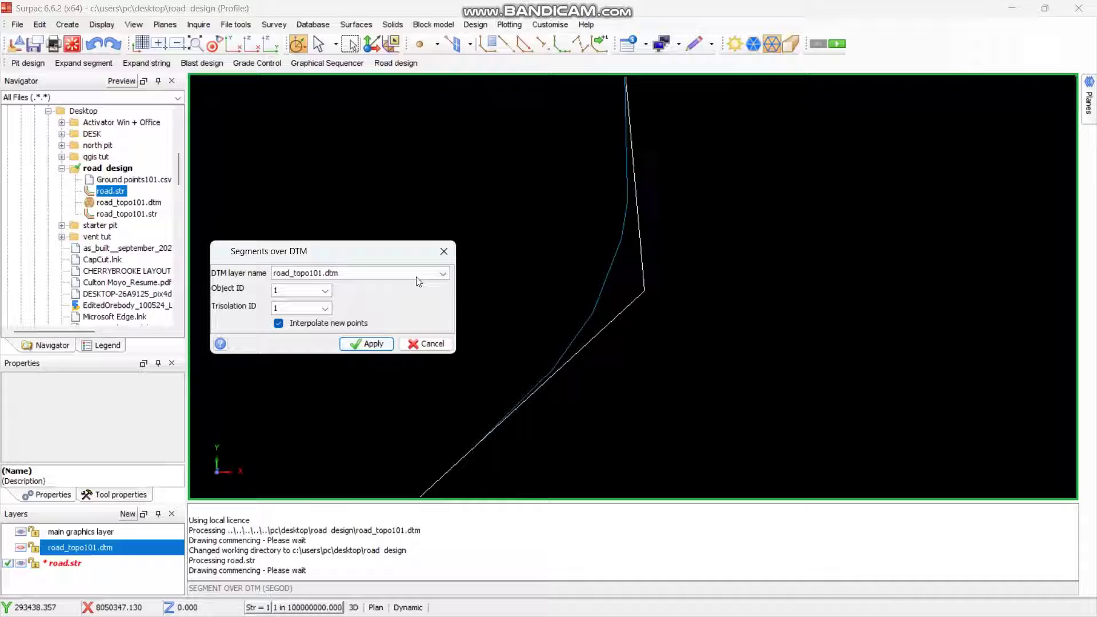
left_click(322, 277)
left_click(317, 286)
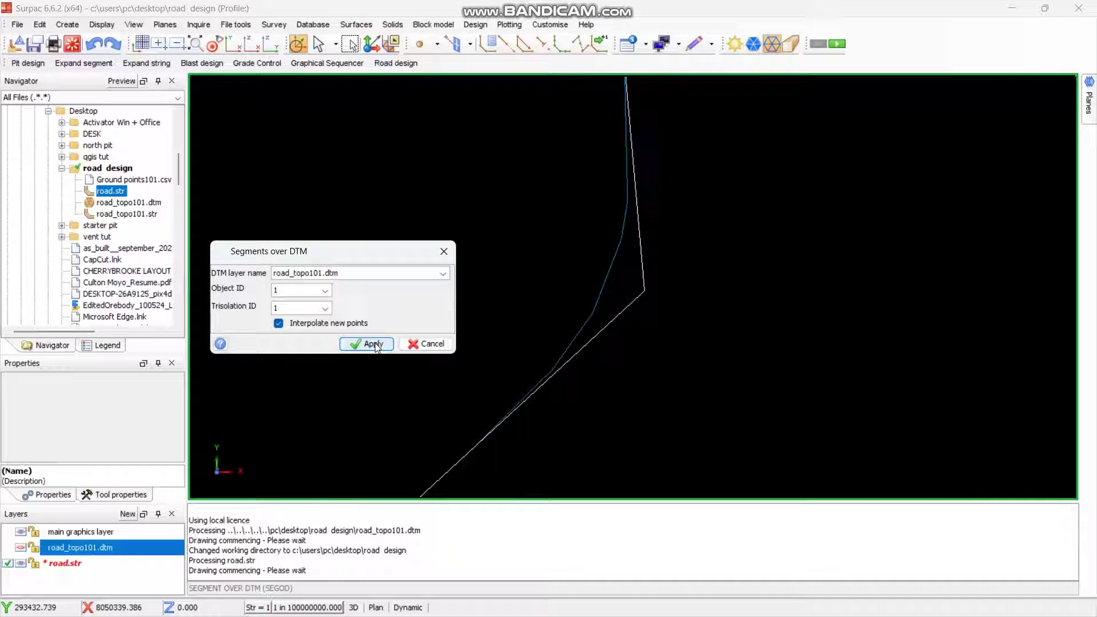
left_click(279, 325)
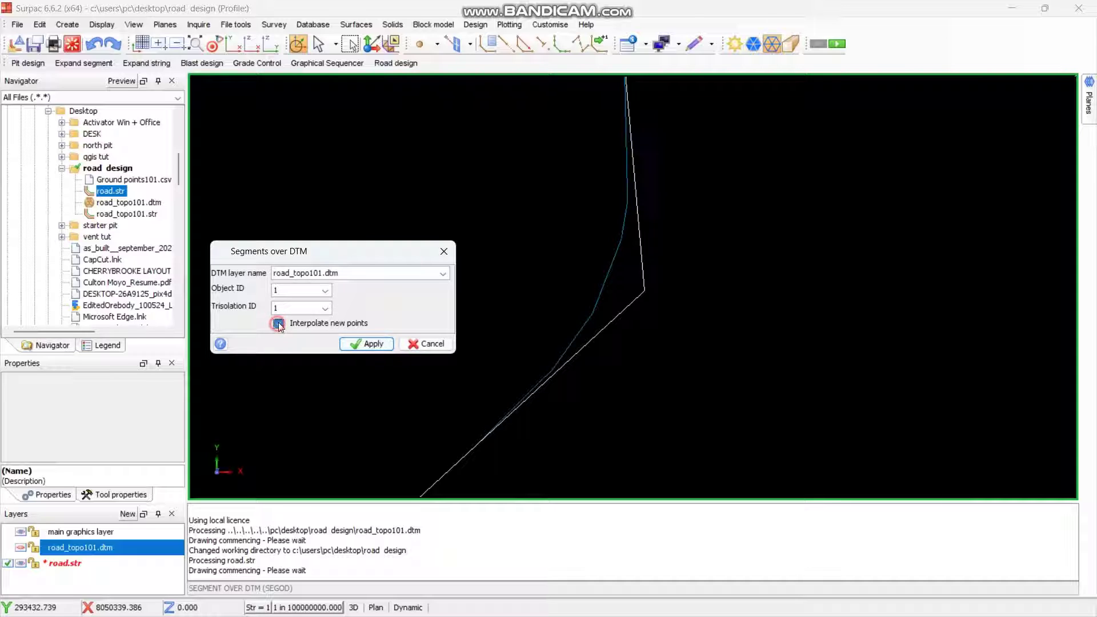
left_click(371, 345)
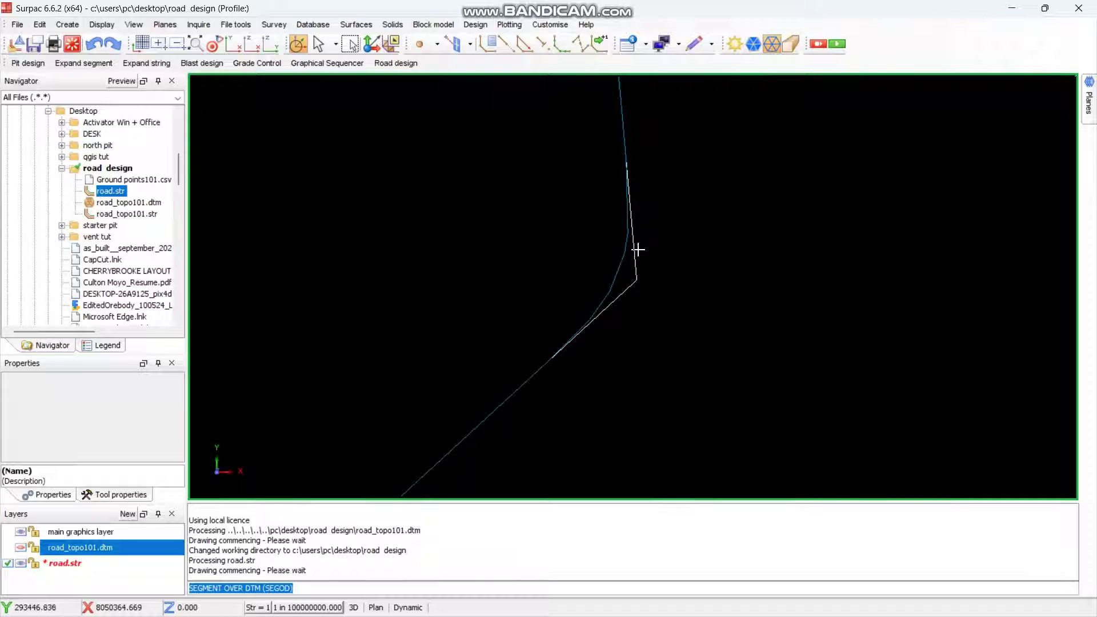
- Examine the draped alignment against the original centreline in 3D, temporarily showing the road_topo101.dtm surface
scroll(627, 283, "up", 2)
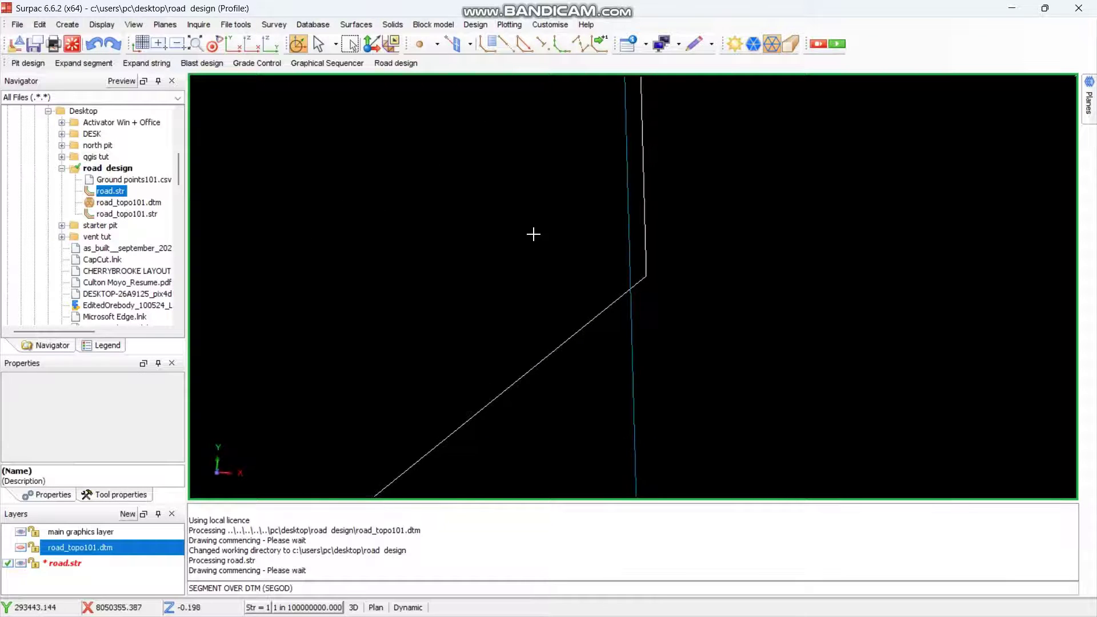
scroll(533, 234, "down", 3)
scroll(587, 309, "down", 1)
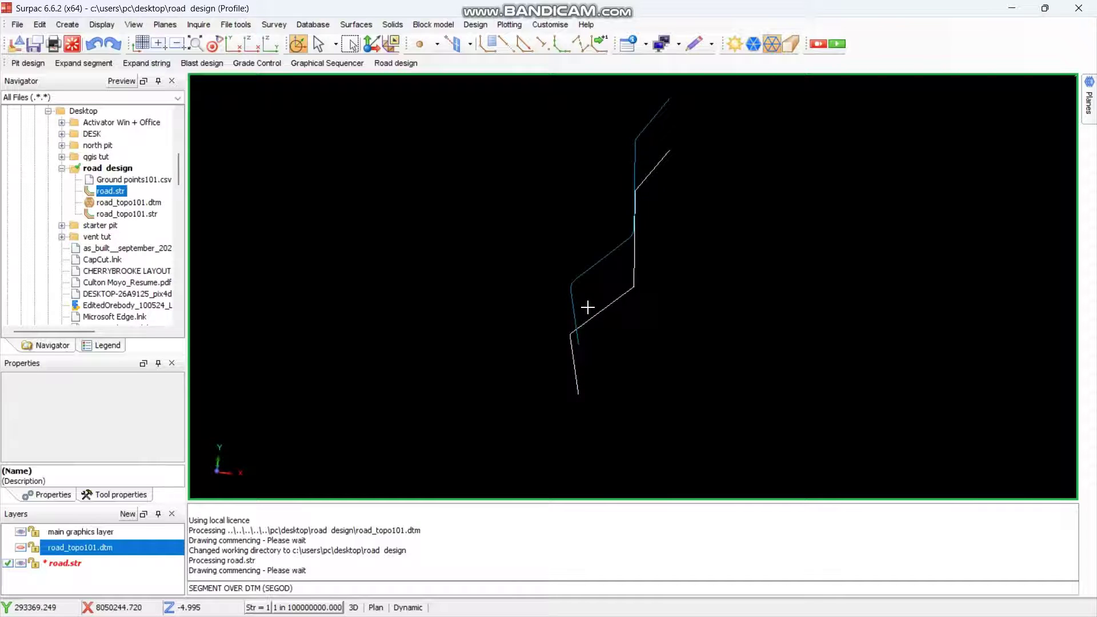
left_click_drag(588, 308, 566, 306)
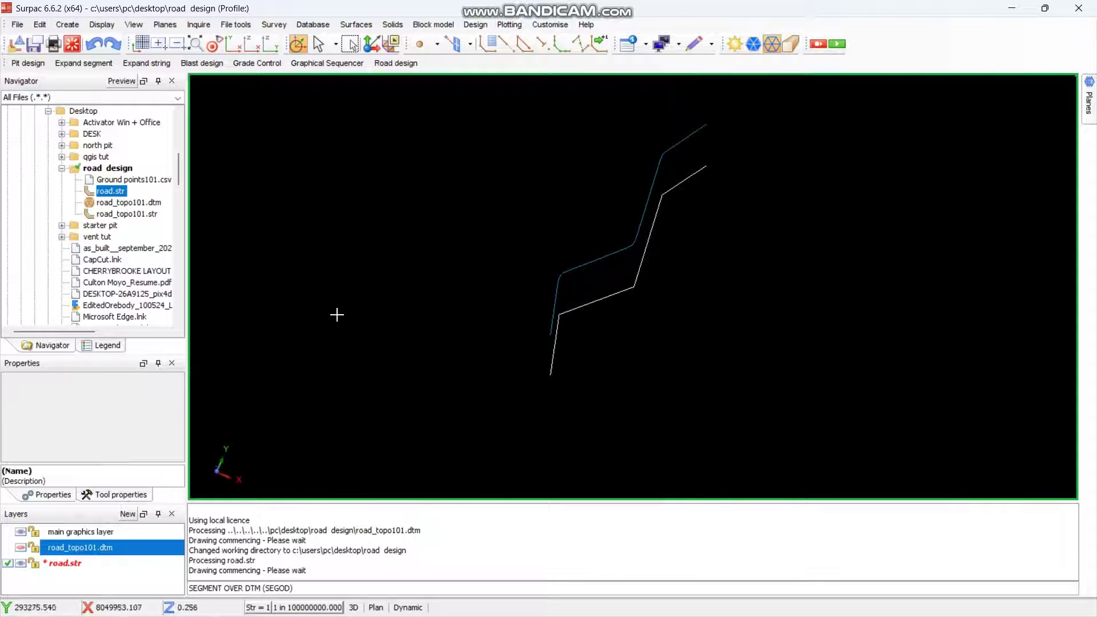
left_click(21, 547)
scroll(588, 245, "up", 3)
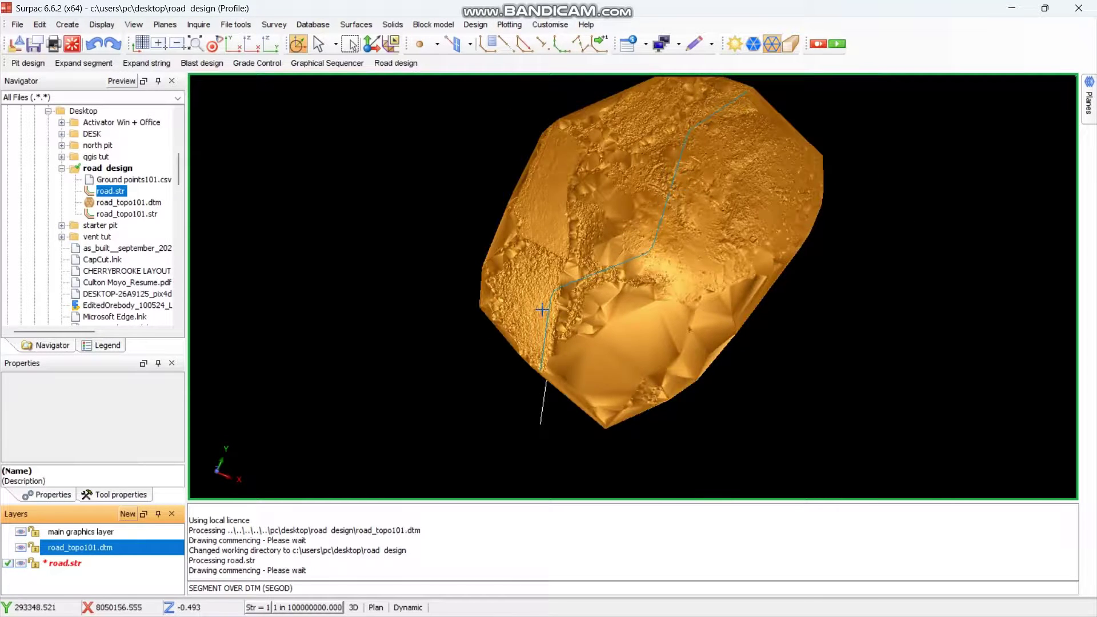
scroll(553, 290, "up", 2)
scroll(637, 253, "down", 2)
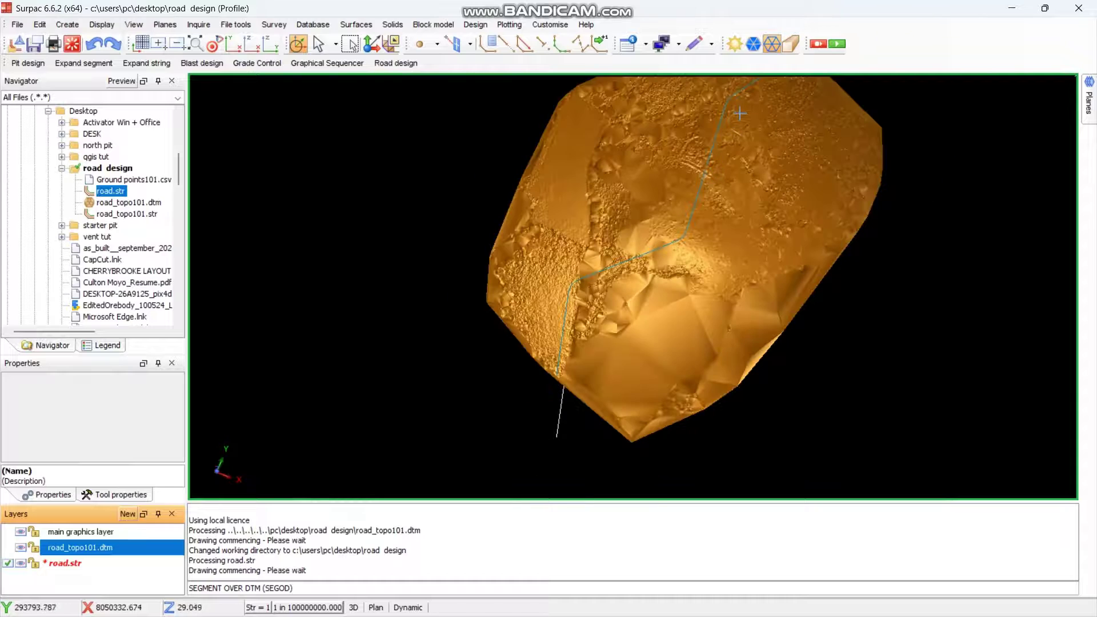
scroll(278, 327, "down", 1)
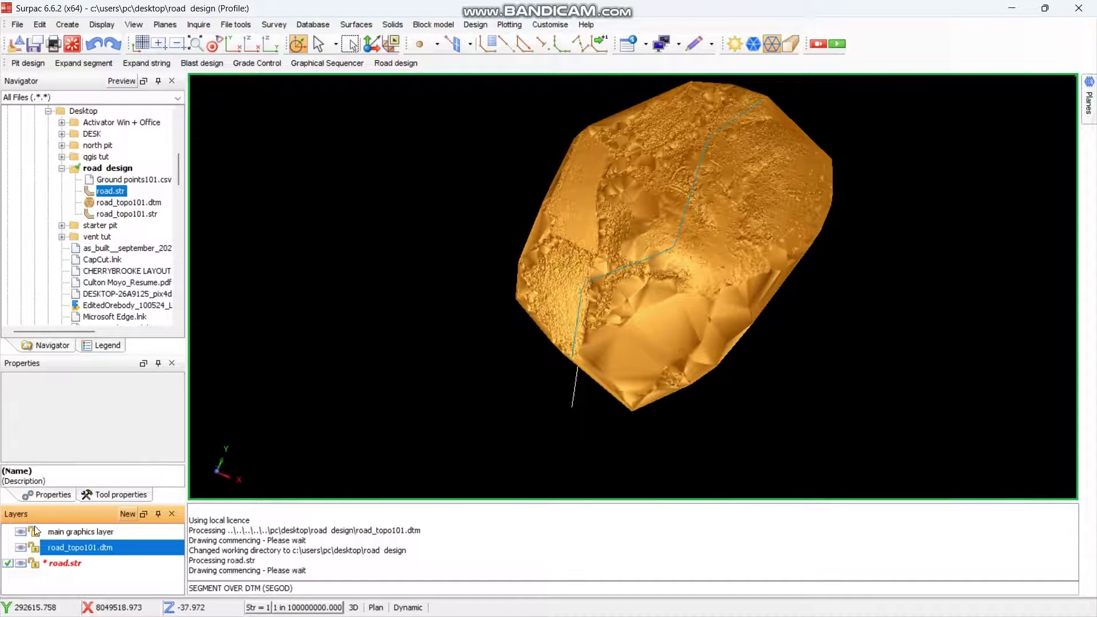
left_click(21, 549)
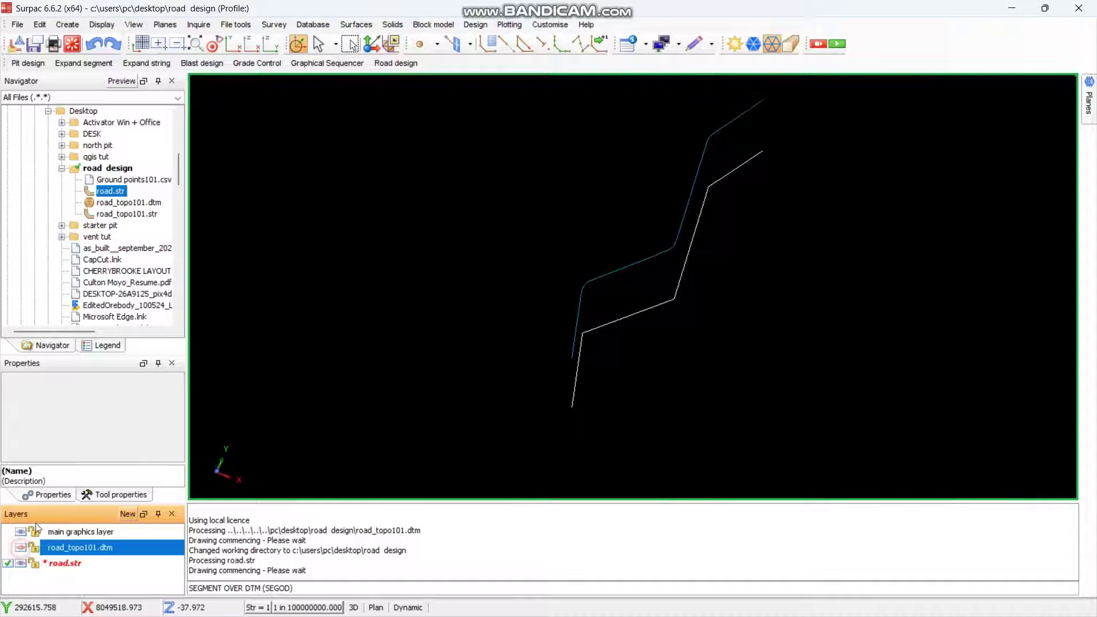
- Create a longitudinal profile from the curved alignment segment in the longitudinal profile layer, with a vertical view scale factor of 2
left_click(234, 44)
scroll(690, 291, "up", 2)
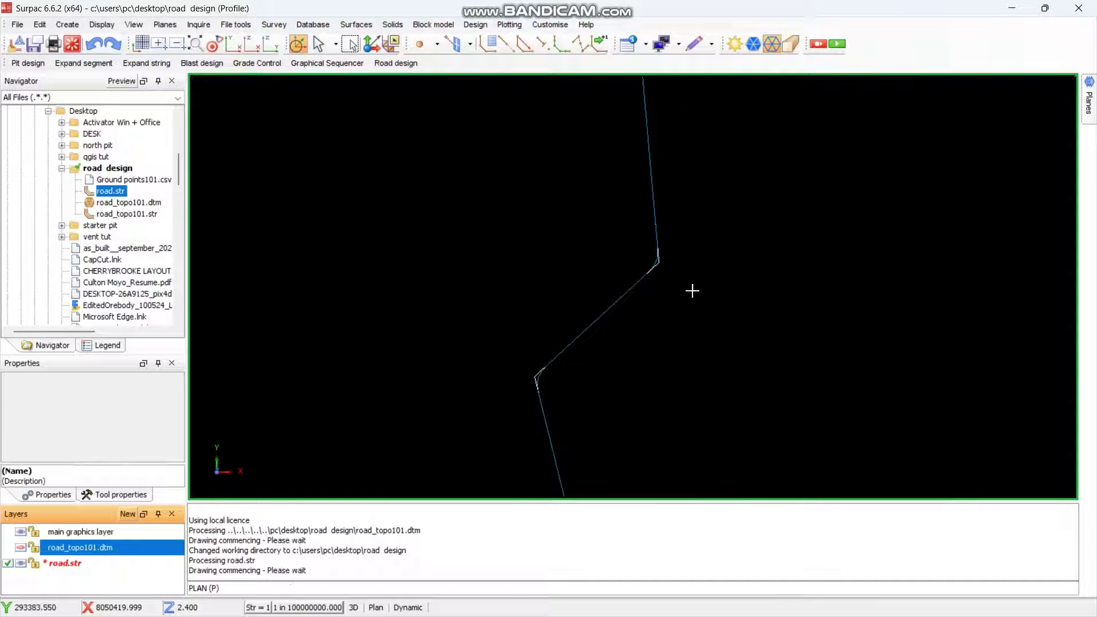
scroll(655, 263, "up", 2)
scroll(655, 263, "up", 3)
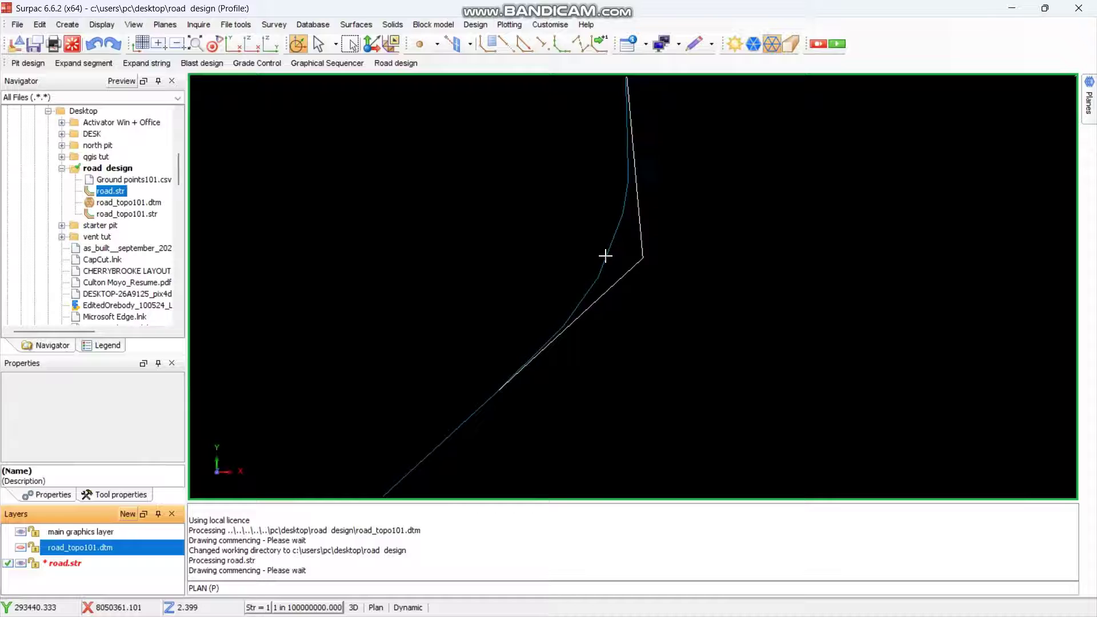
scroll(605, 255, "up", 2)
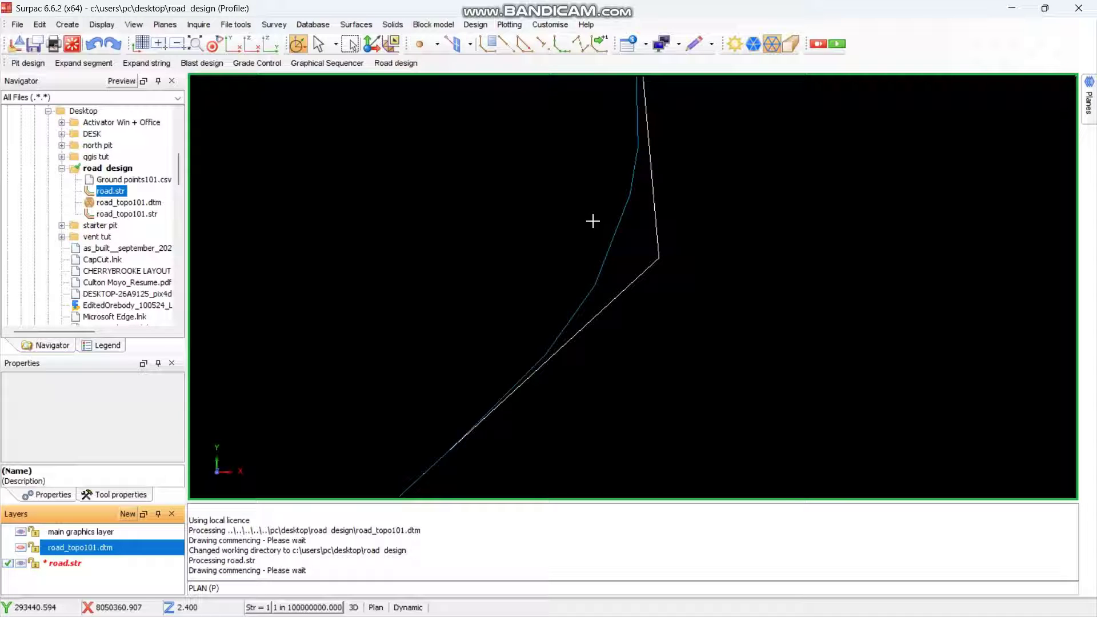
left_click(381, 65)
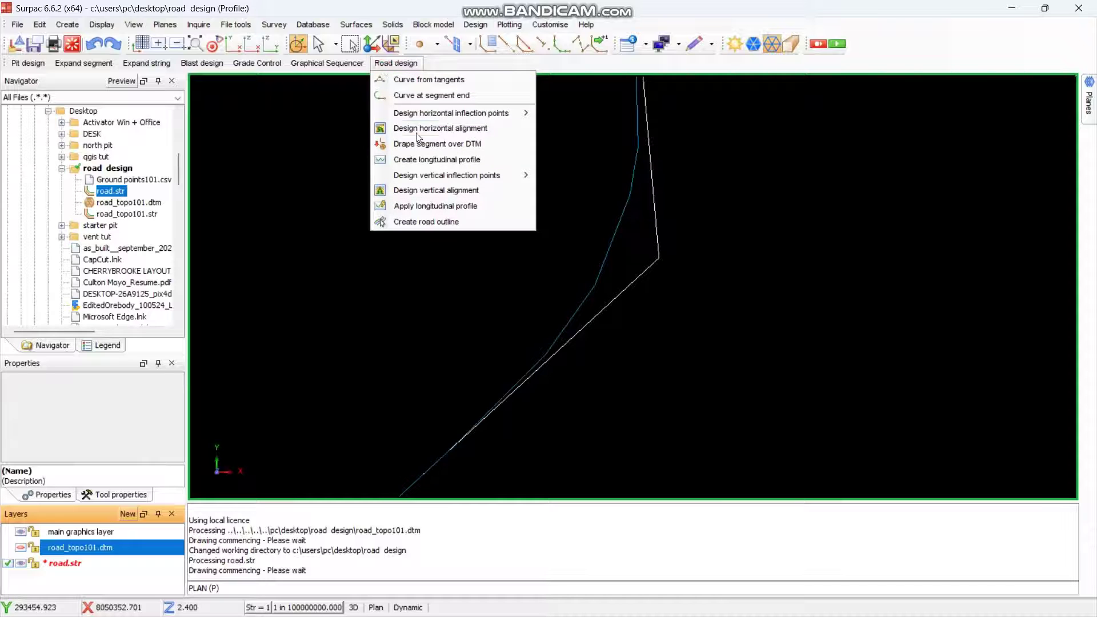
left_click(423, 161)
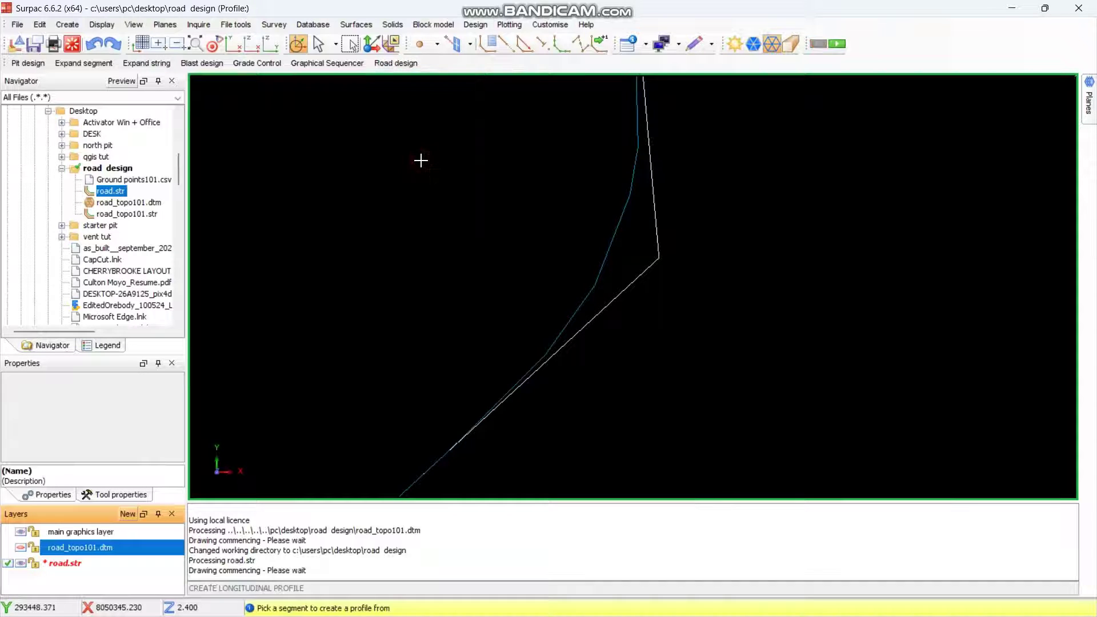
left_click(610, 241)
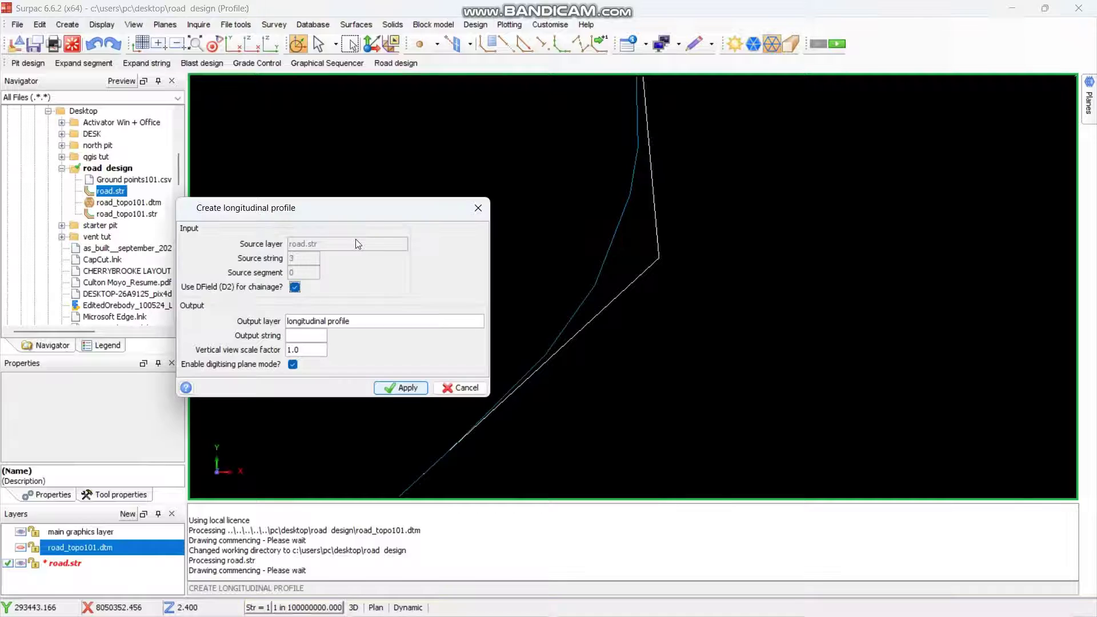
left_click(305, 335)
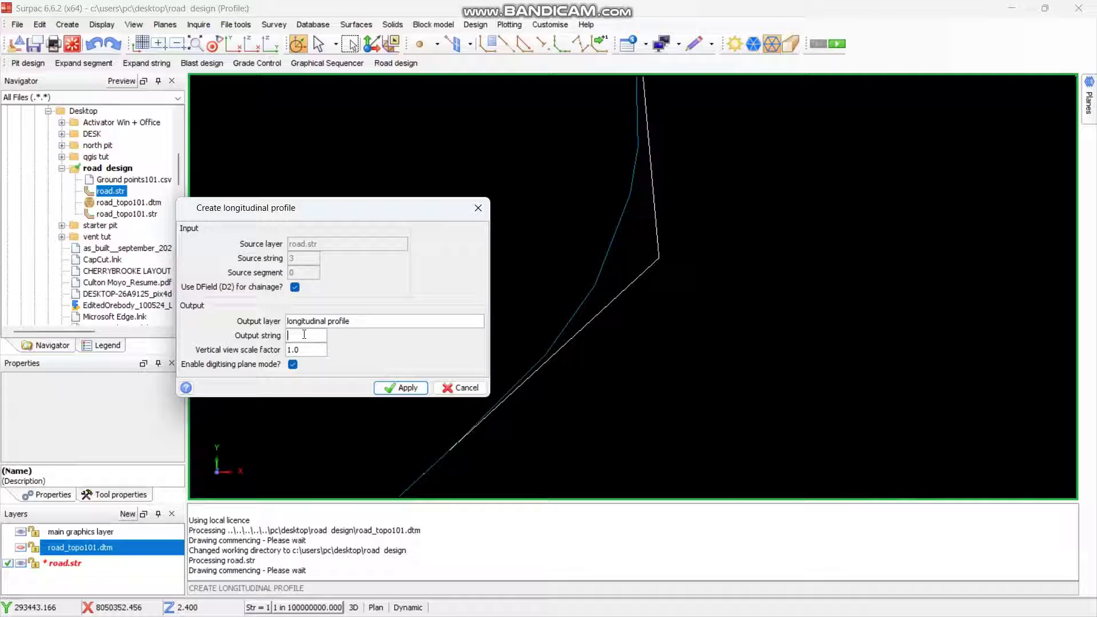
double_click(305, 352)
type("2")
left_click(404, 388)
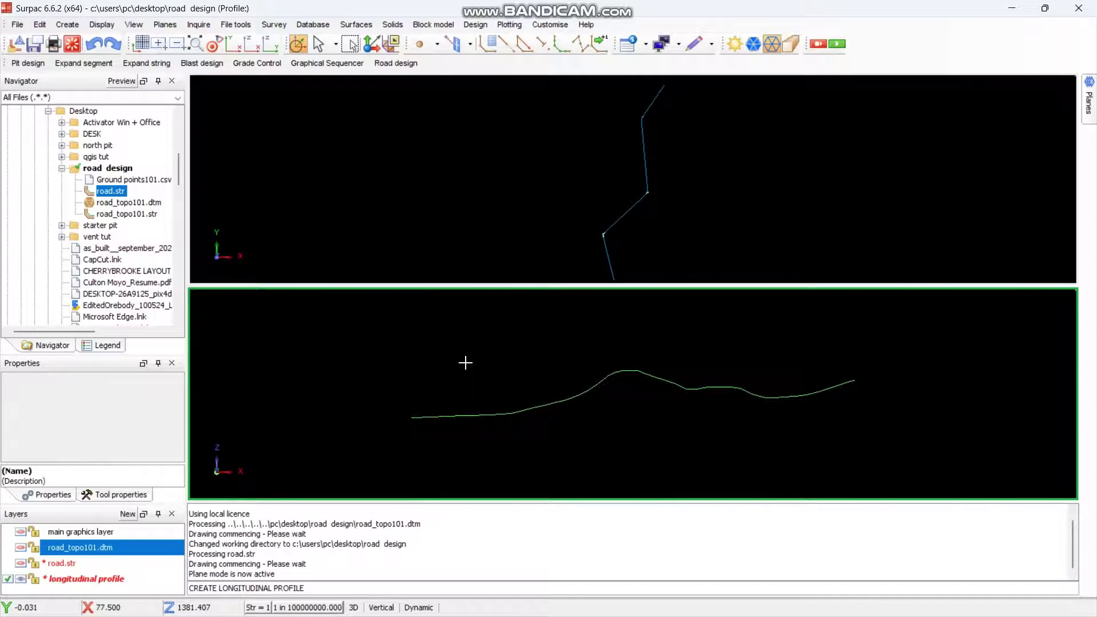
- Set the digitising snap mode to Point for work on the longitudinal profile
scroll(619, 418, "down", 1)
scroll(617, 396, "up", 2)
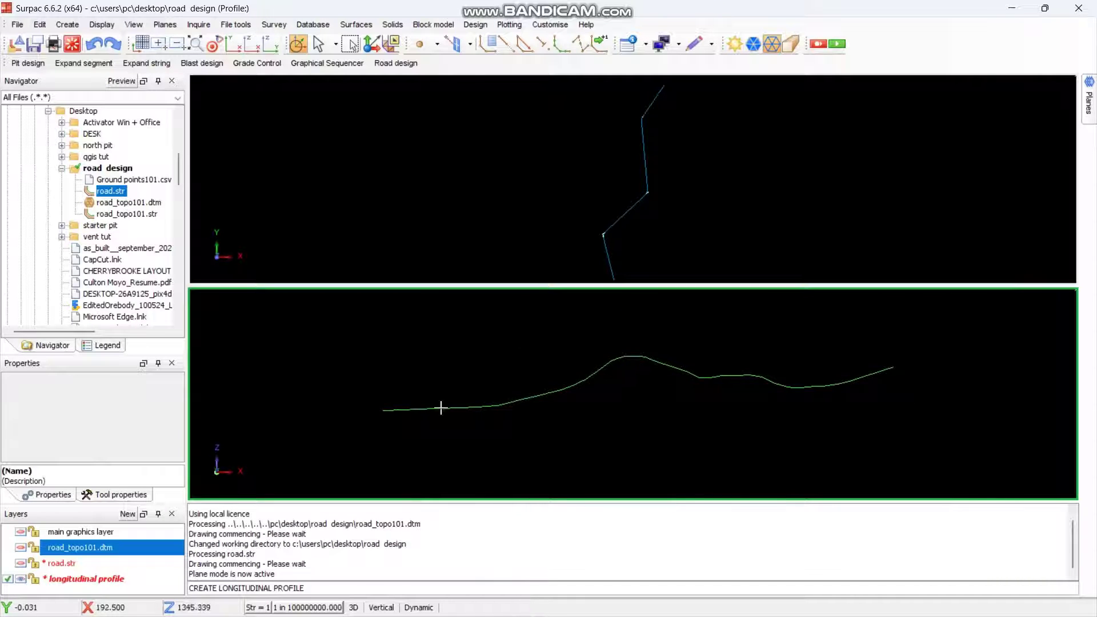
scroll(626, 369, "up", 1)
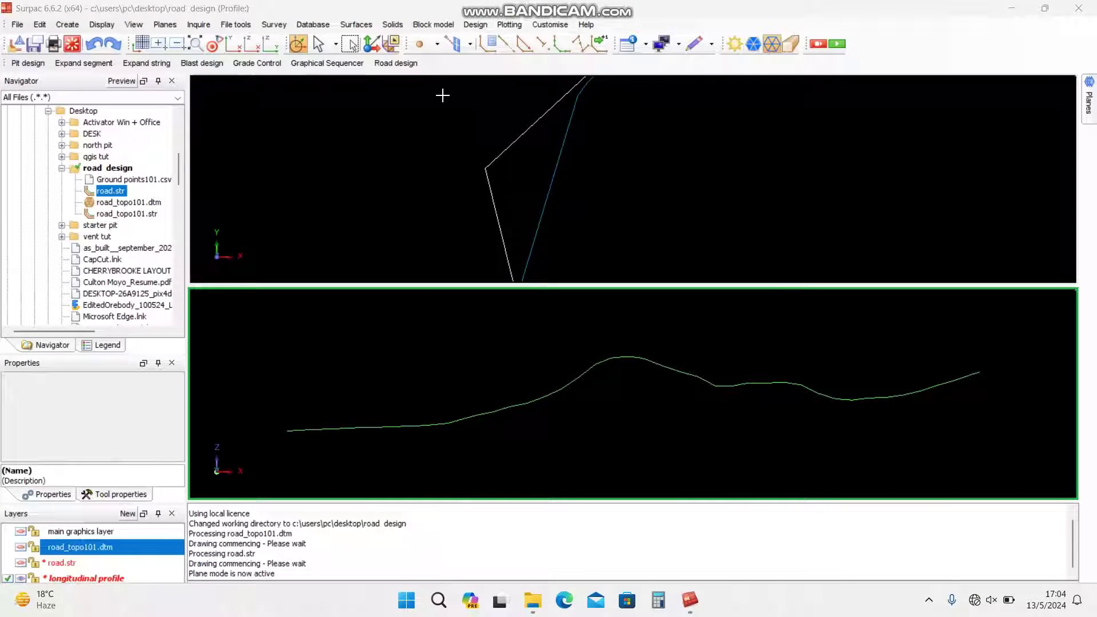
left_click(471, 46)
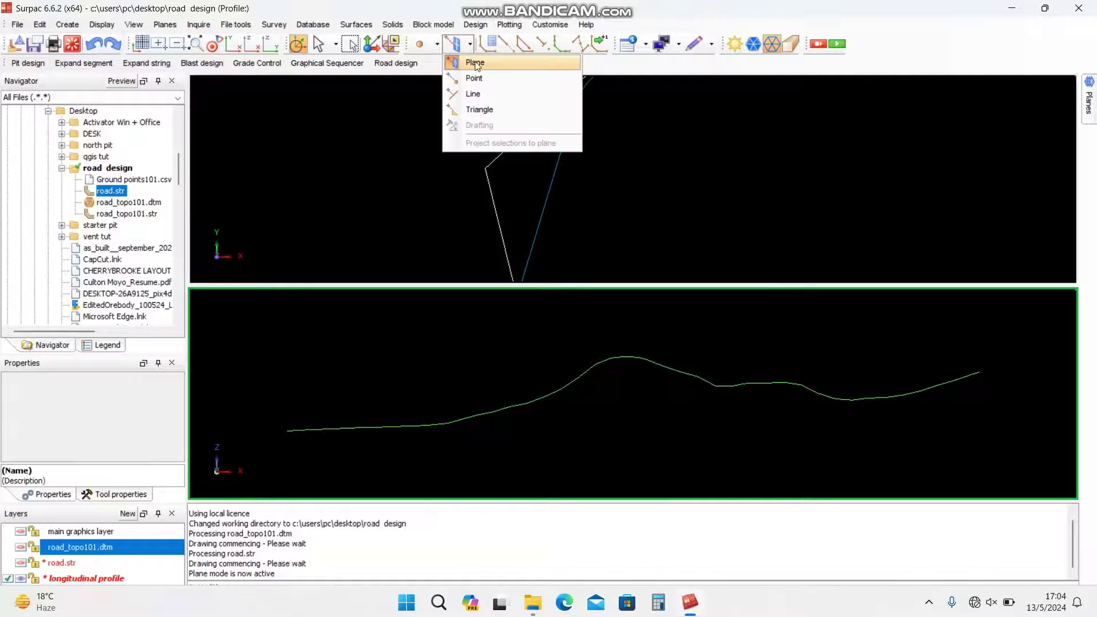
left_click(476, 77)
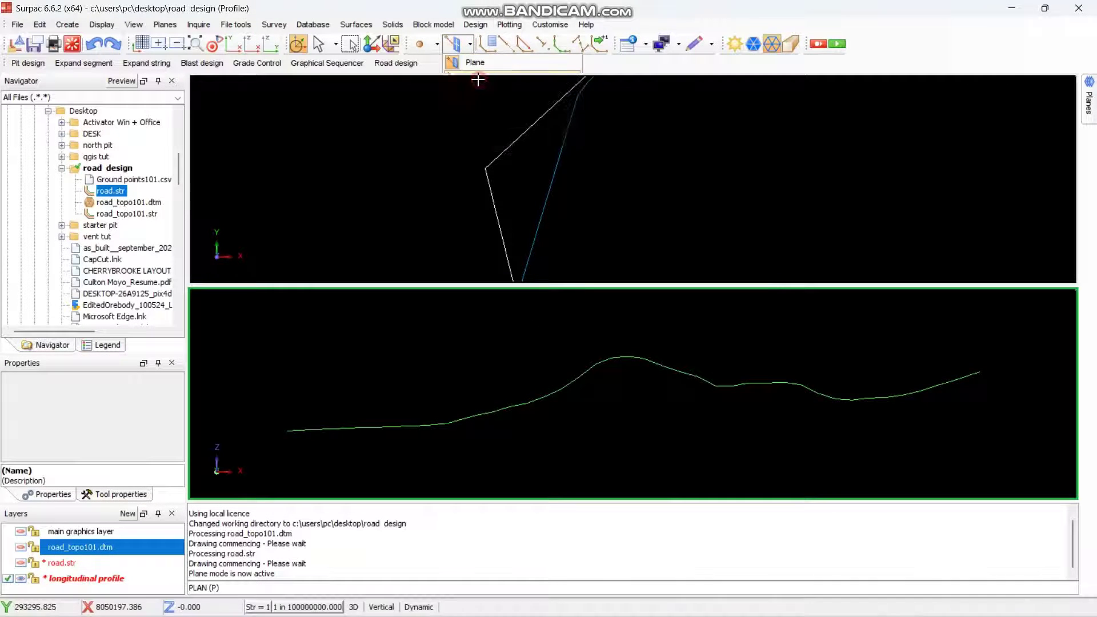
- Digitise a five-point vertical design segment between the profile's two ends, with inflection points at about chainages 321, 481 and 681
left_click(390, 64)
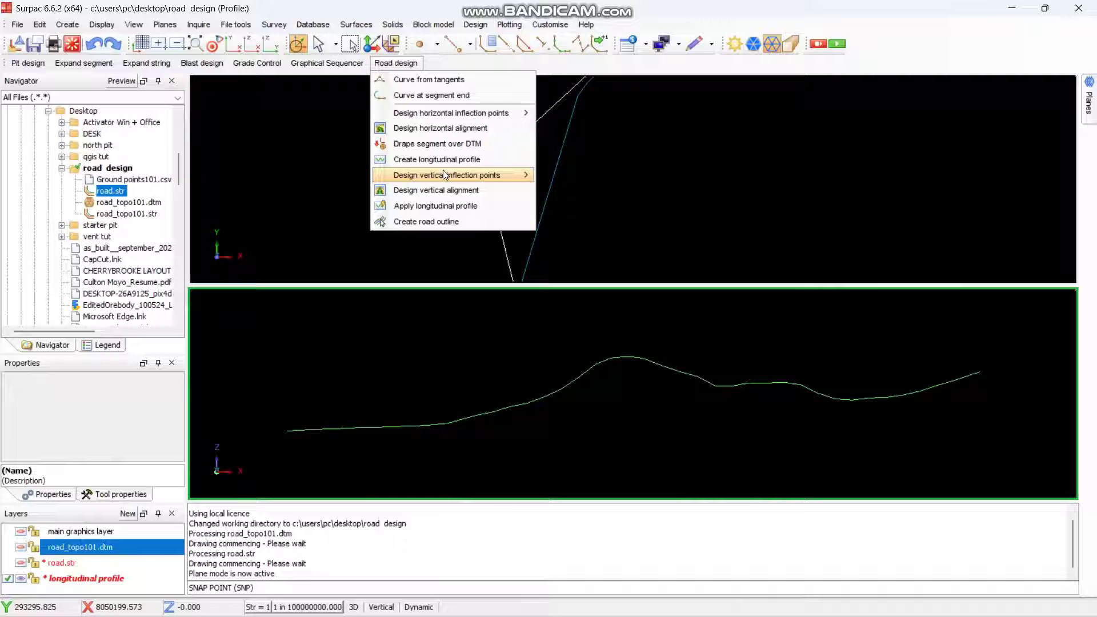
mouse_move(443, 178)
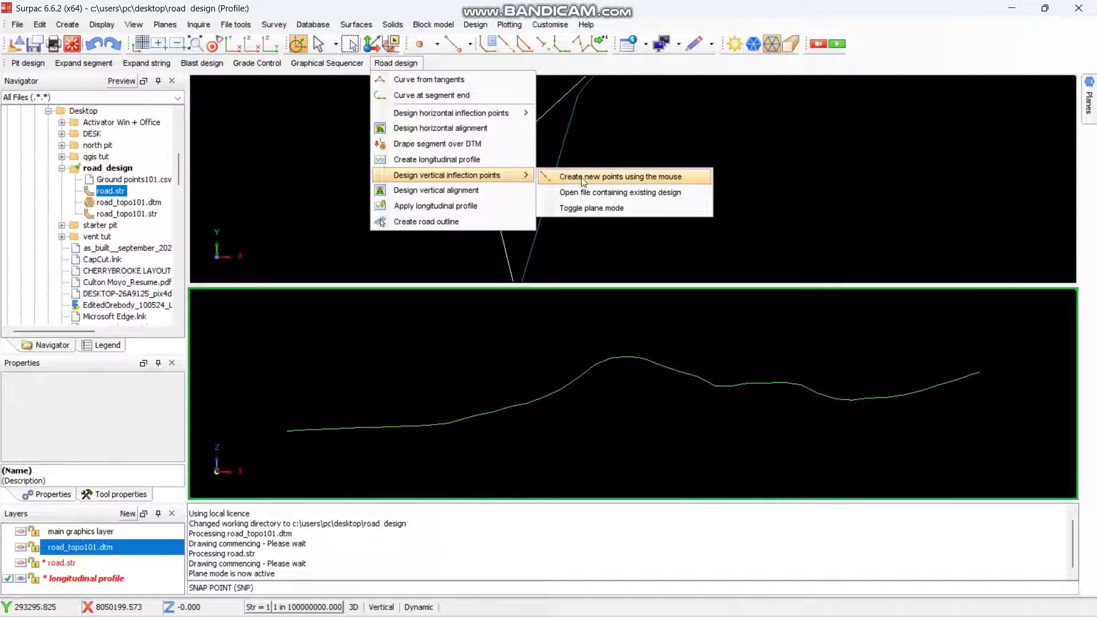
left_click(637, 181)
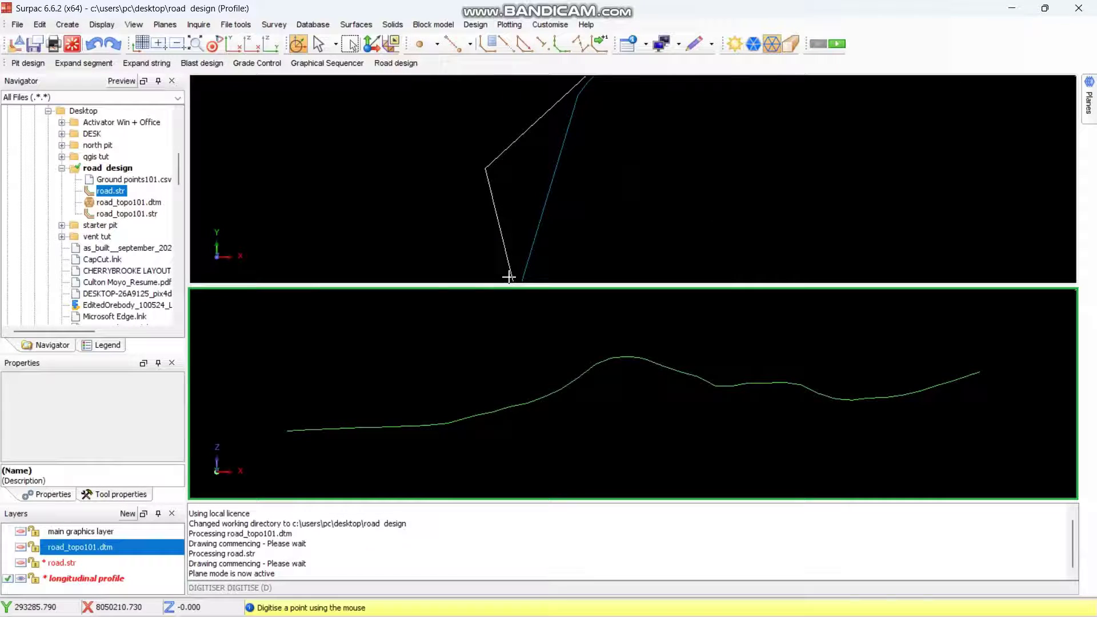
left_click(287, 431)
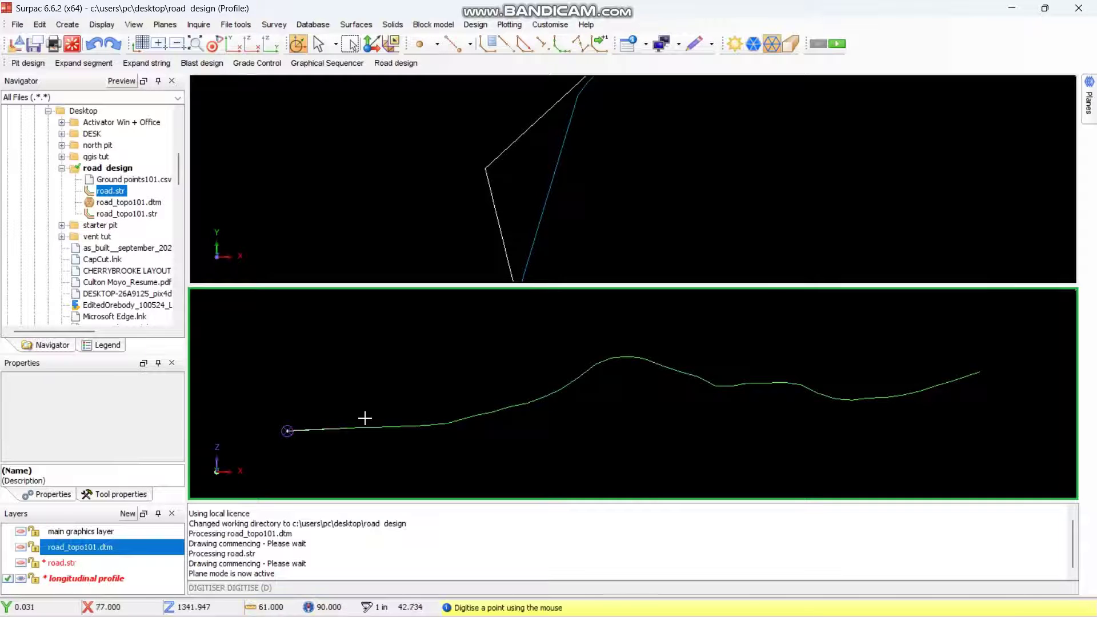
left_click(563, 398)
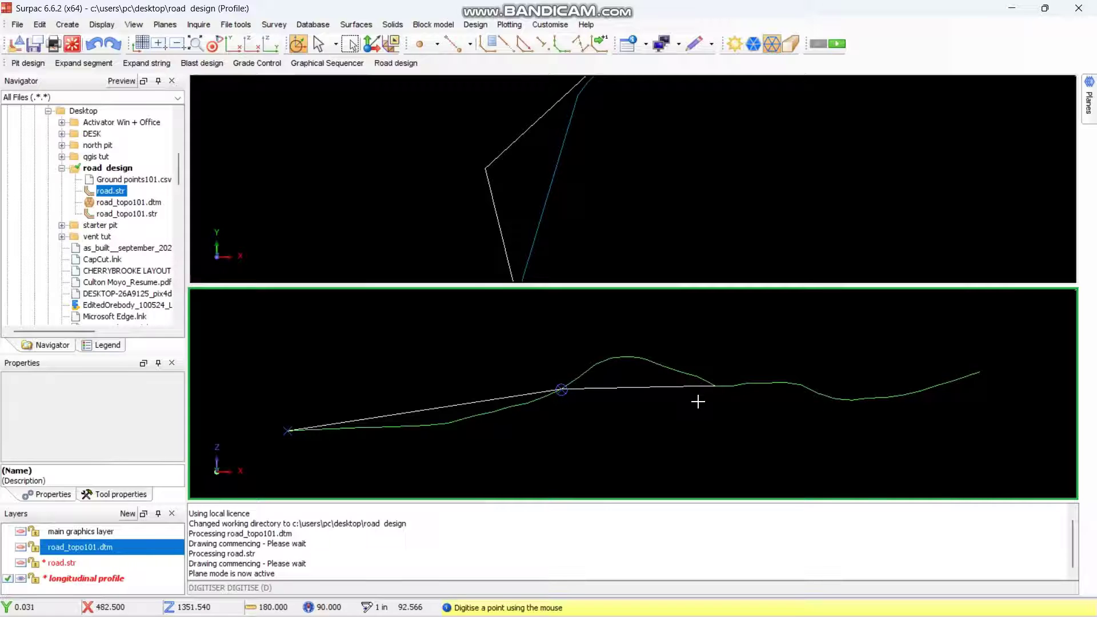
left_click(694, 390)
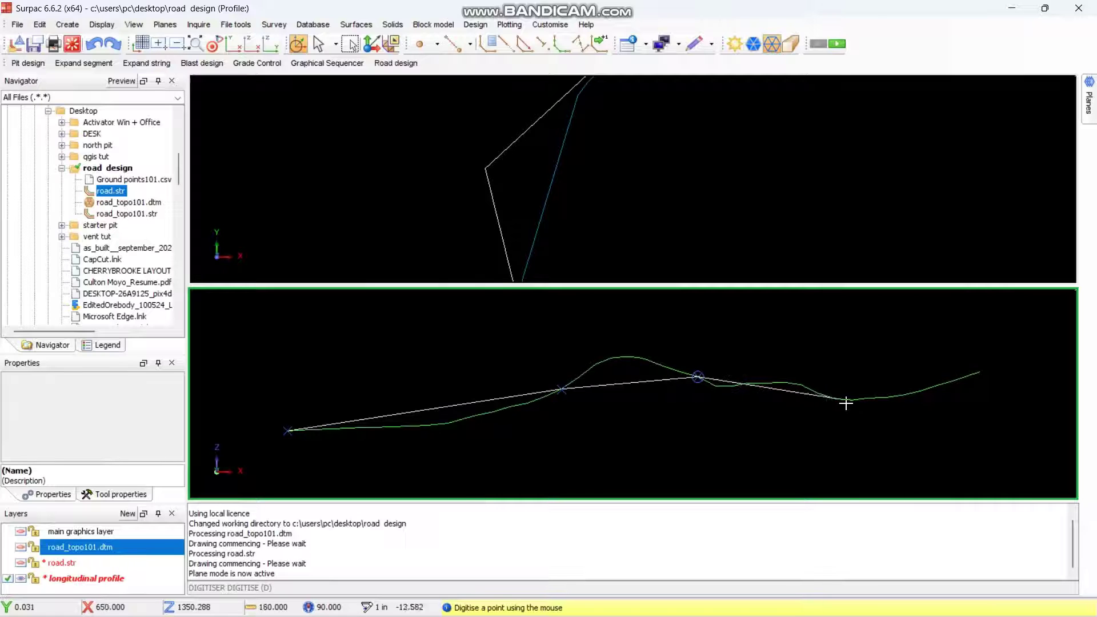
left_click(874, 409)
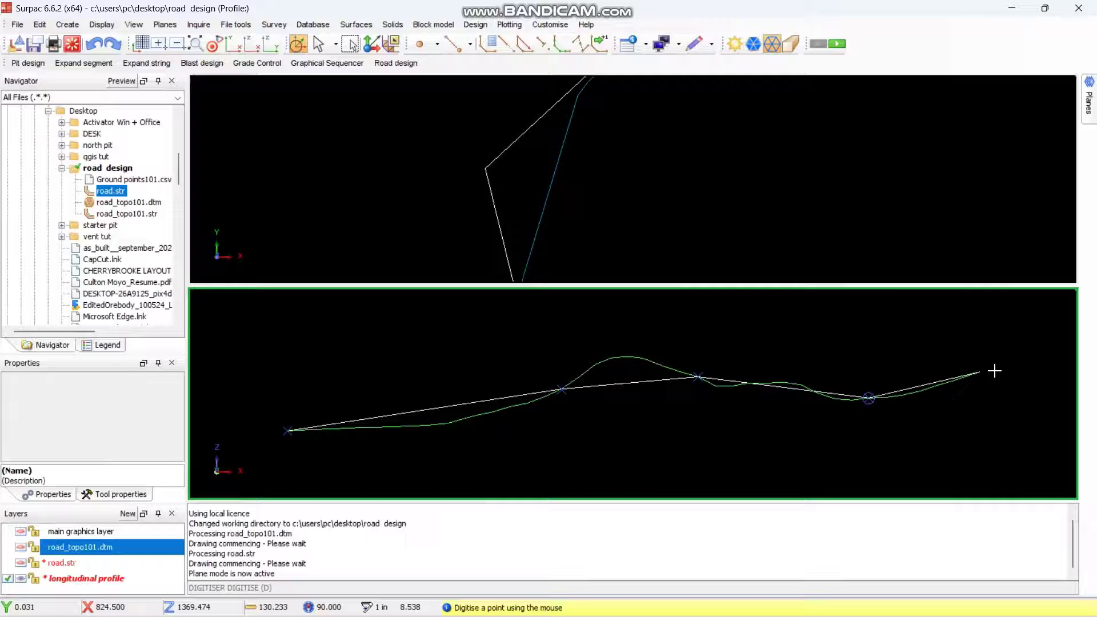
left_click(979, 373)
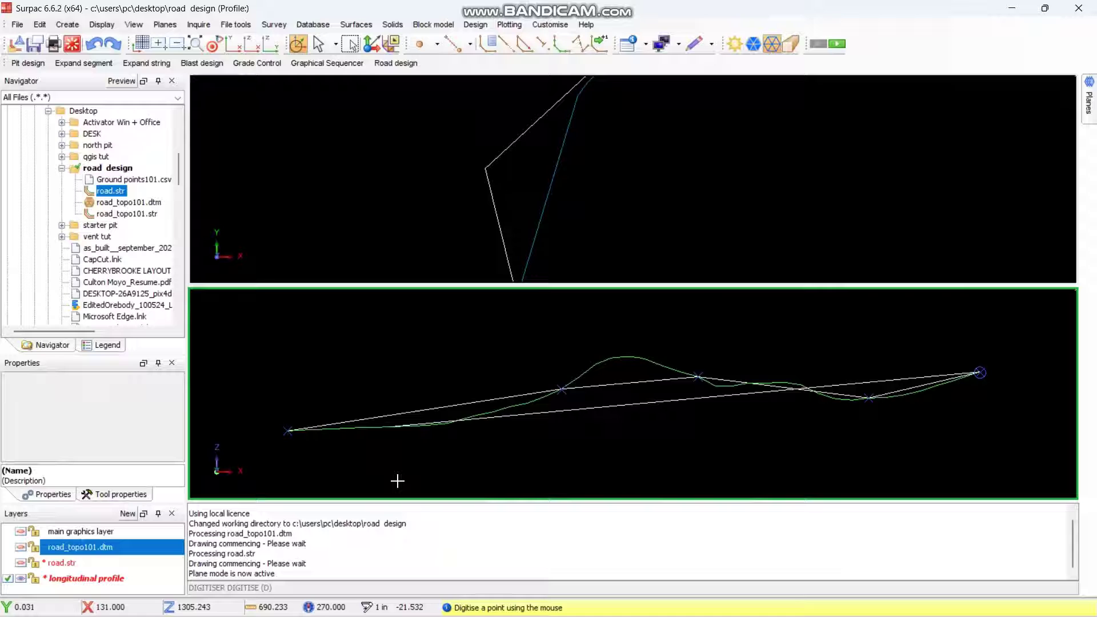
key("Escape")
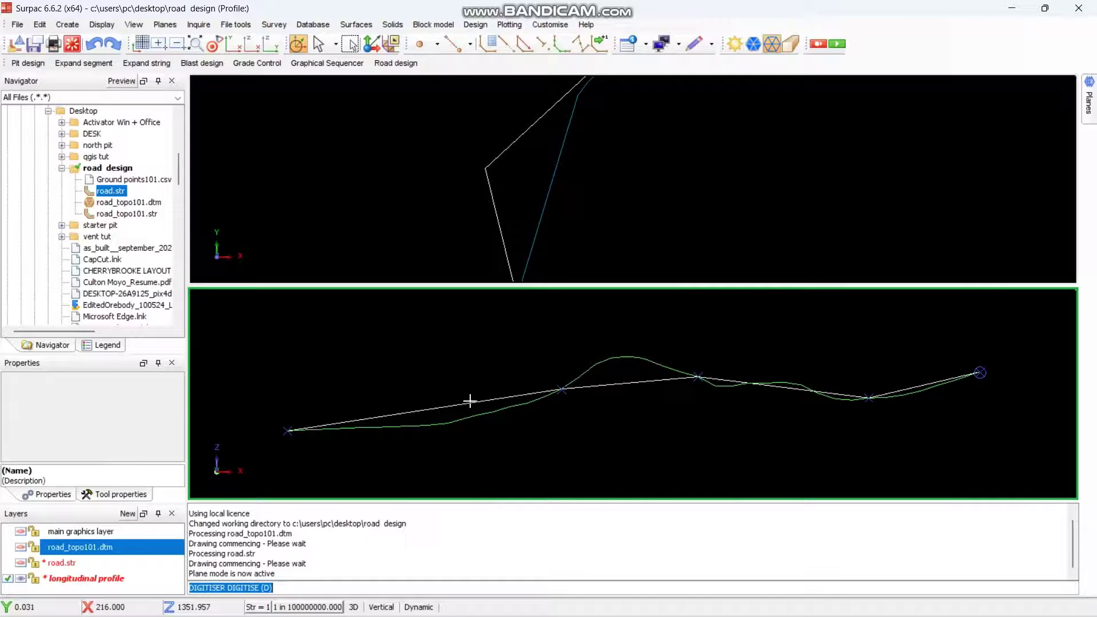
- Start the vertical alignment design on the digitised segment, with output string 7 and a chainage interval of 20
left_click(401, 65)
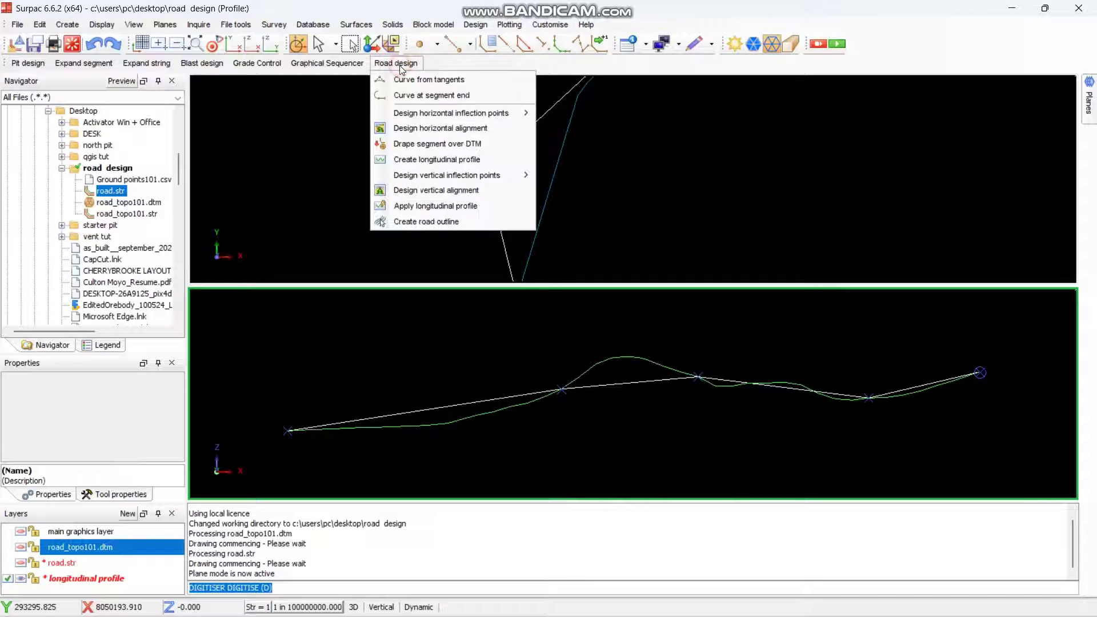
left_click(458, 191)
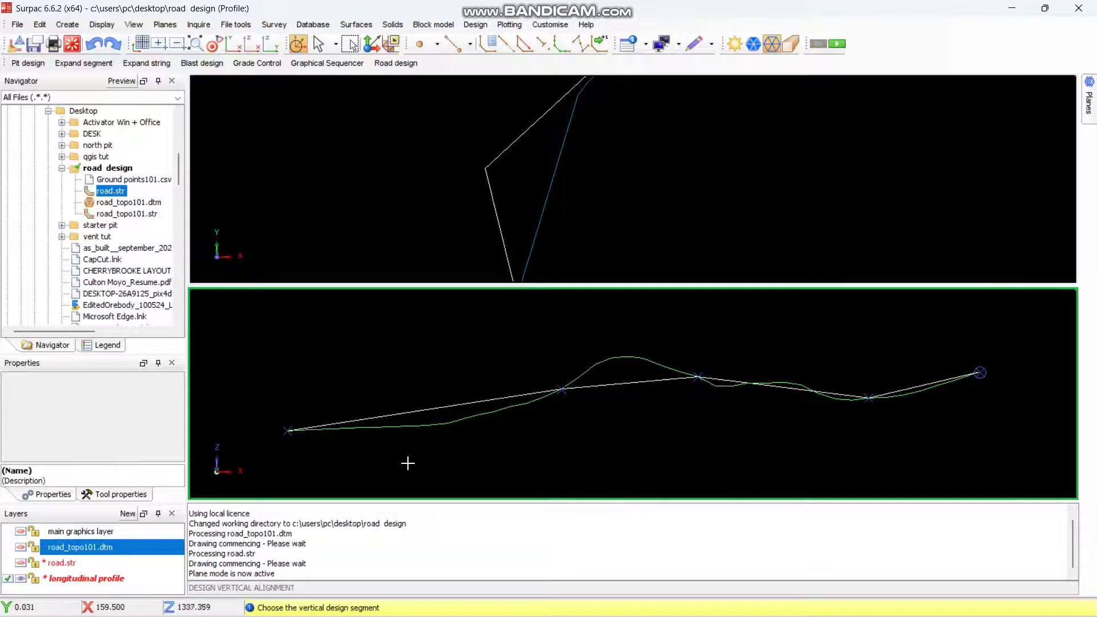
left_click(431, 407)
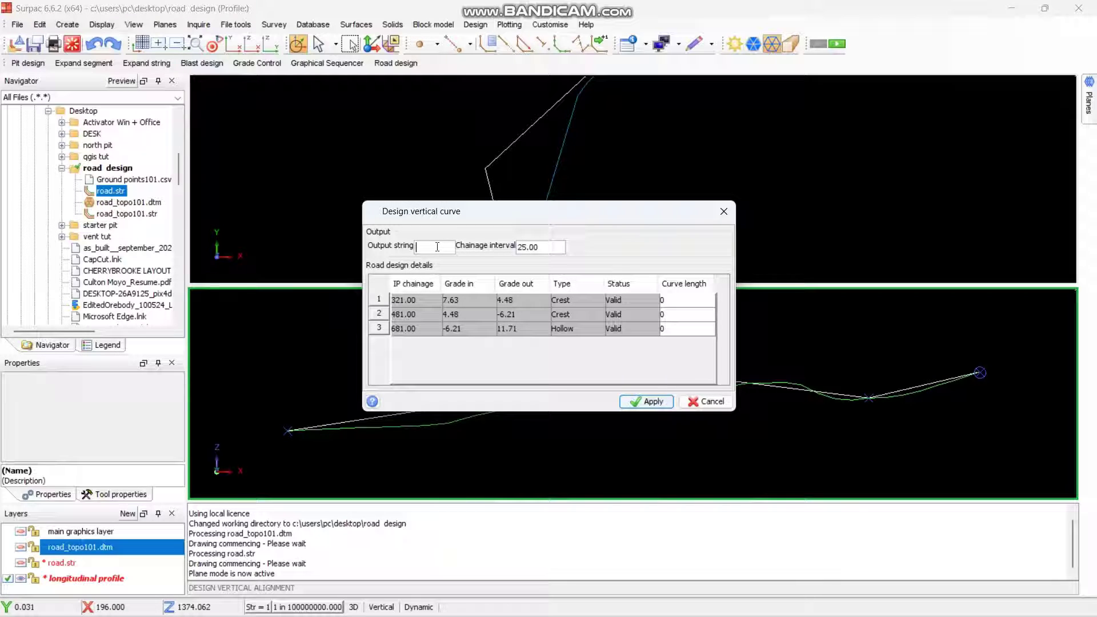
type("7")
double_click(526, 251)
type("20")
- Set the curve length to 80 for all three vertical curves and apply the vertical alignment
double_click(678, 298)
type("80")
double_click(672, 313)
type("80")
double_click(672, 327)
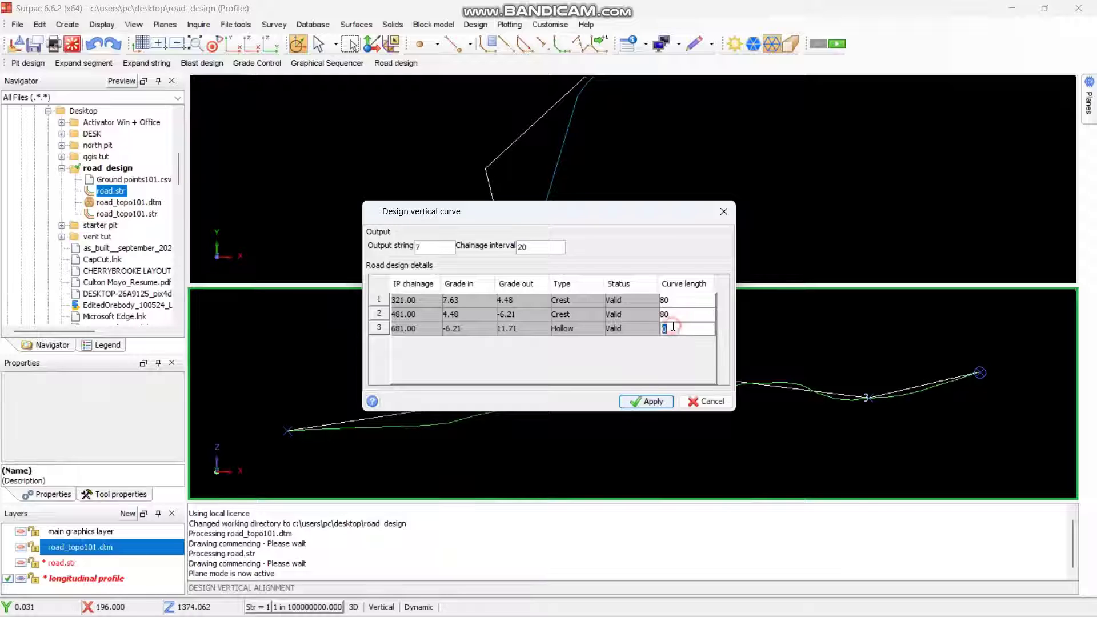
left_click_drag(647, 216, 394, 155)
double_click(435, 240)
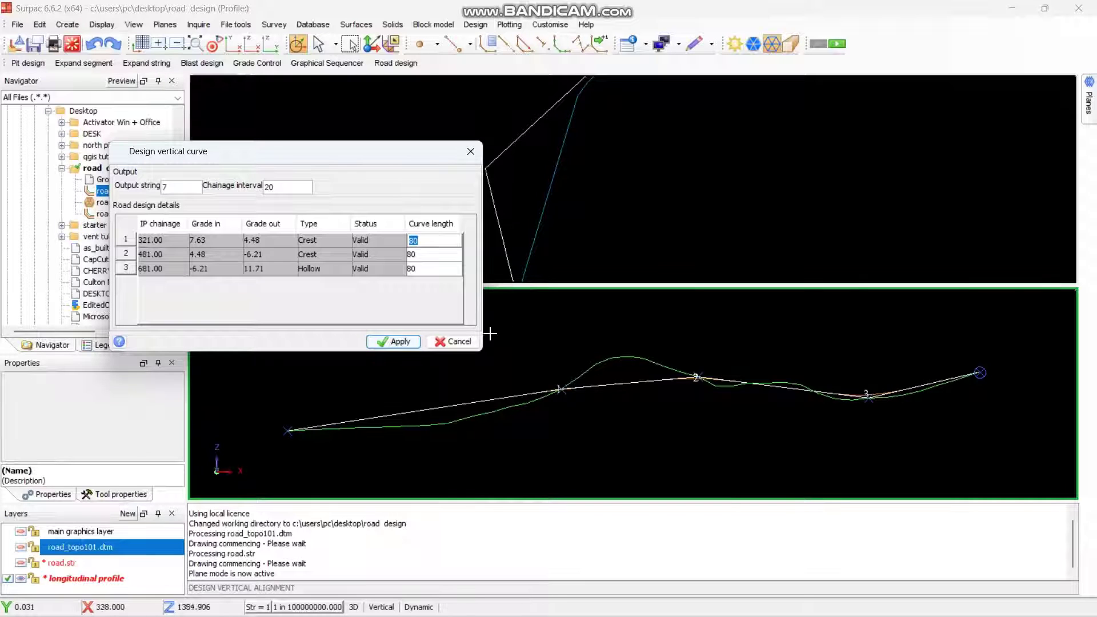
left_click(400, 342)
- Apply the curved vertical profile, string 7, to horizontal design string 3 in road.str, using the D2 field for chainage
scroll(872, 394, "up", 3)
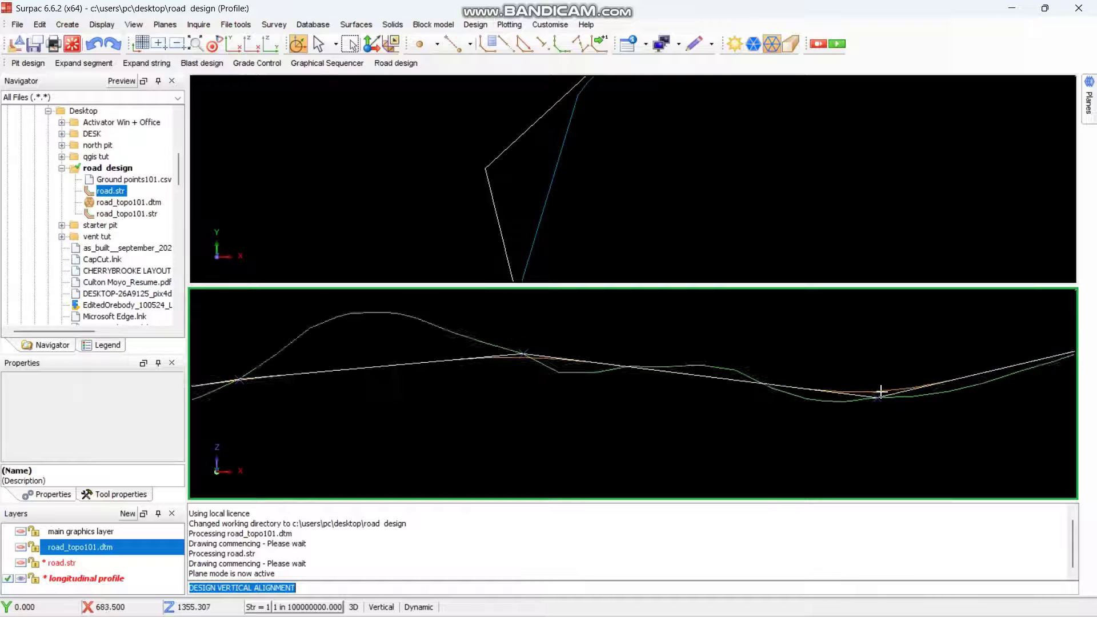
scroll(874, 393, "up", 3)
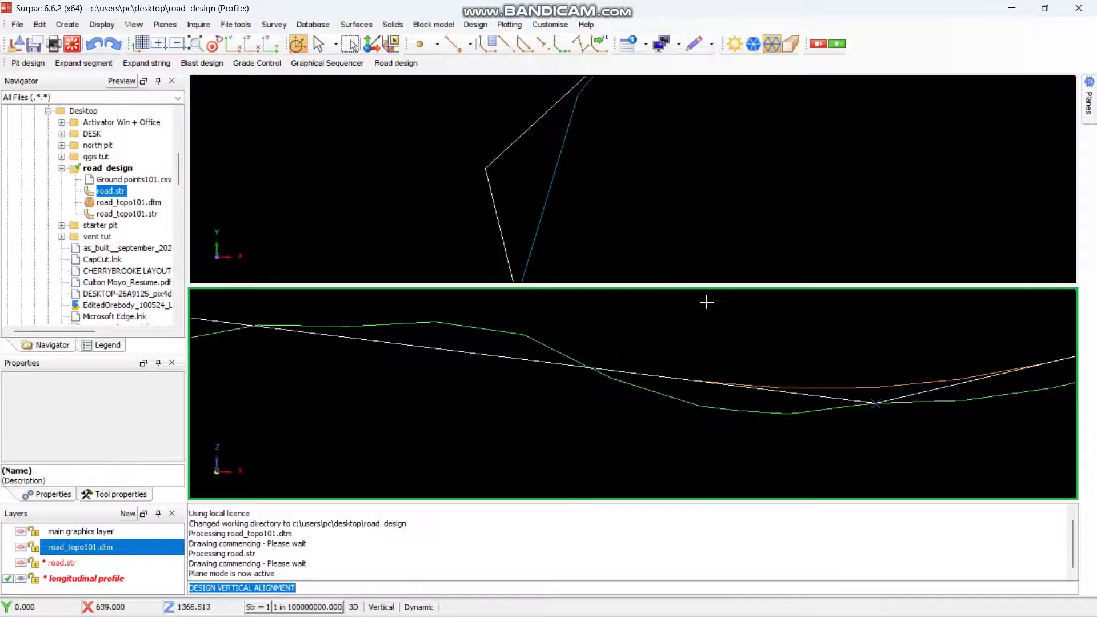
left_click(387, 65)
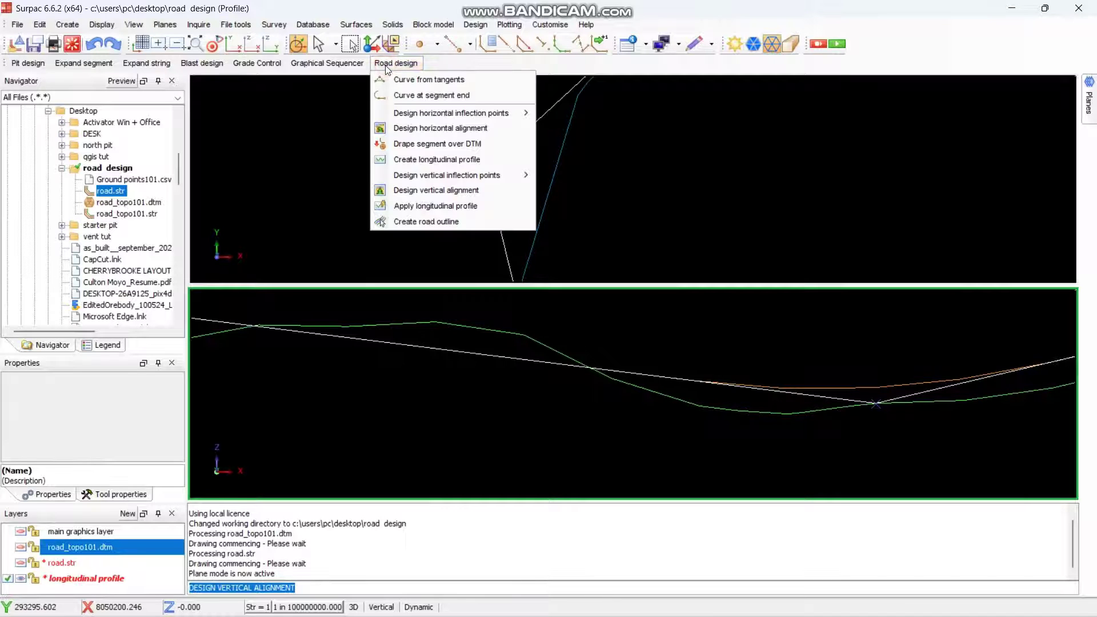
left_click(432, 207)
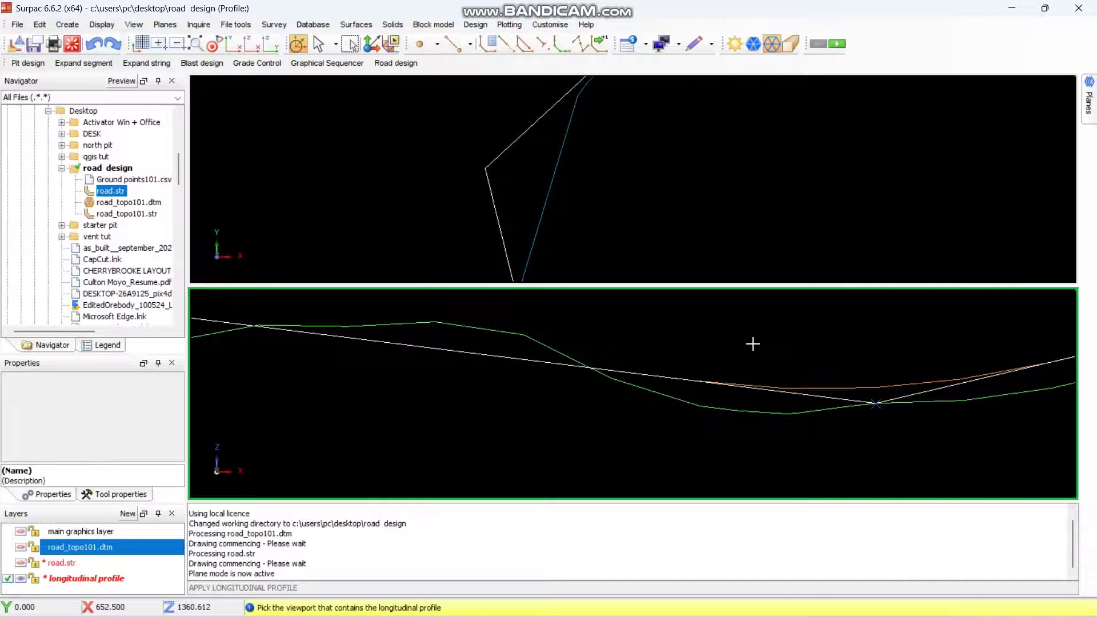
left_click(791, 322)
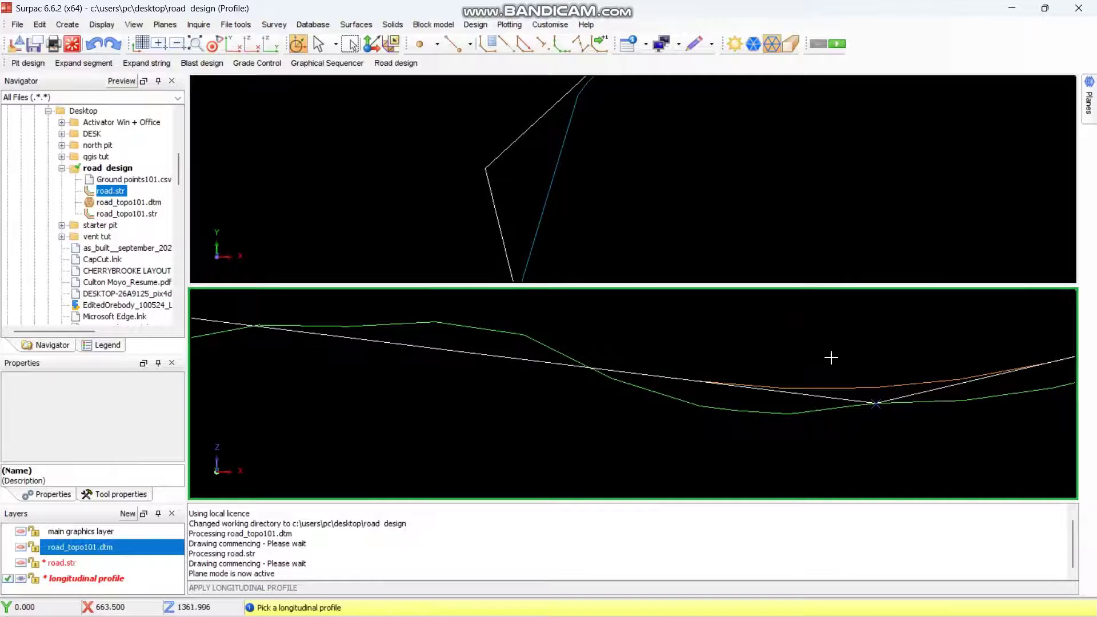
left_click(861, 388)
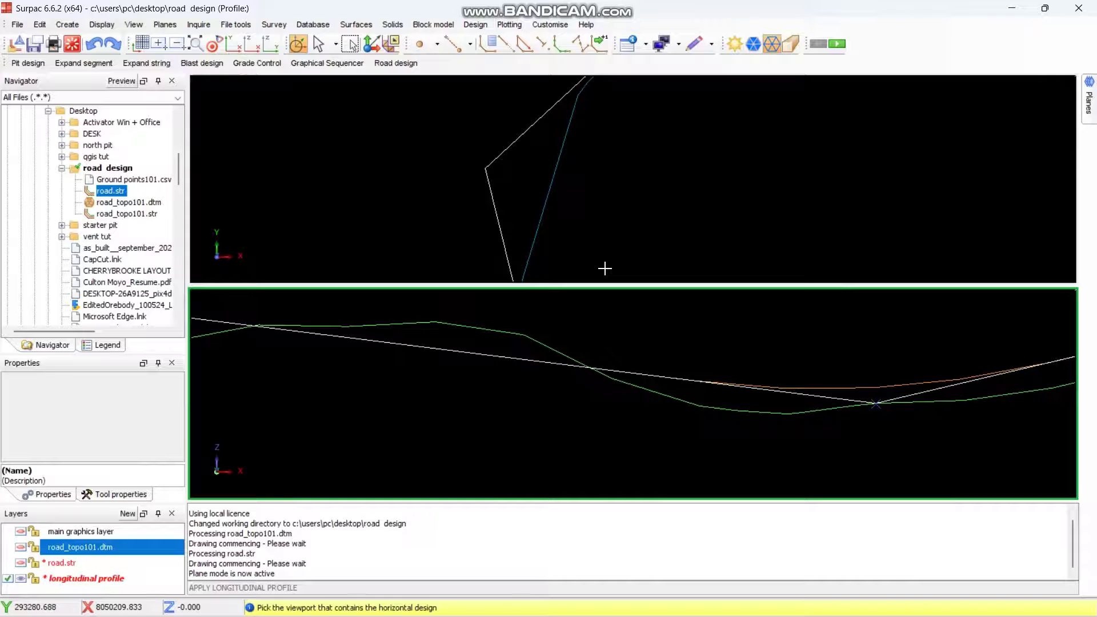
left_click(683, 195)
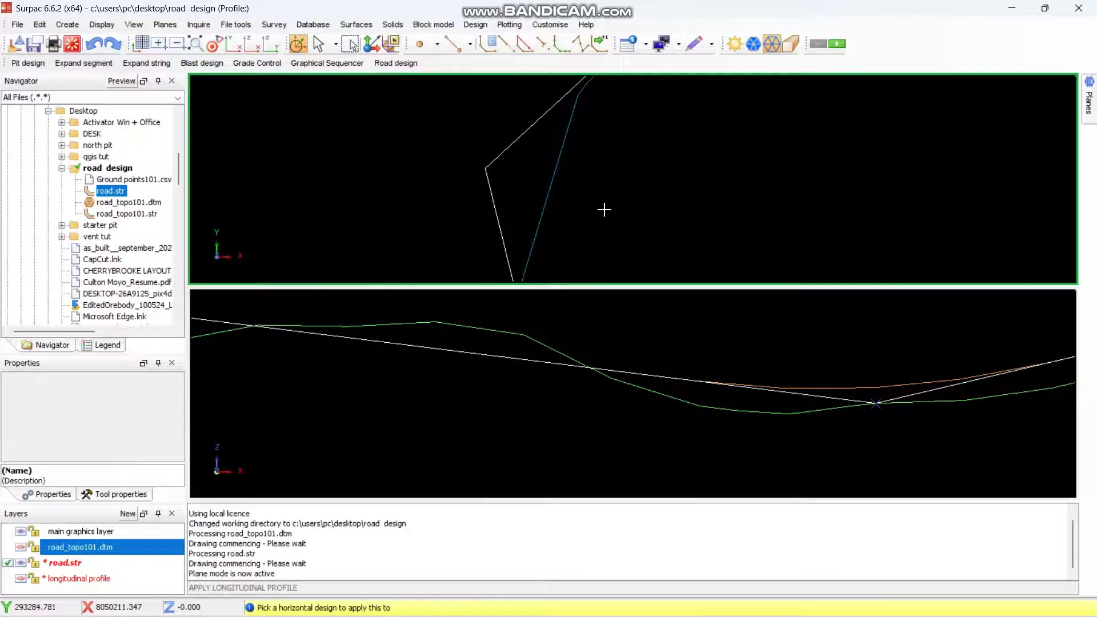
left_click(545, 202)
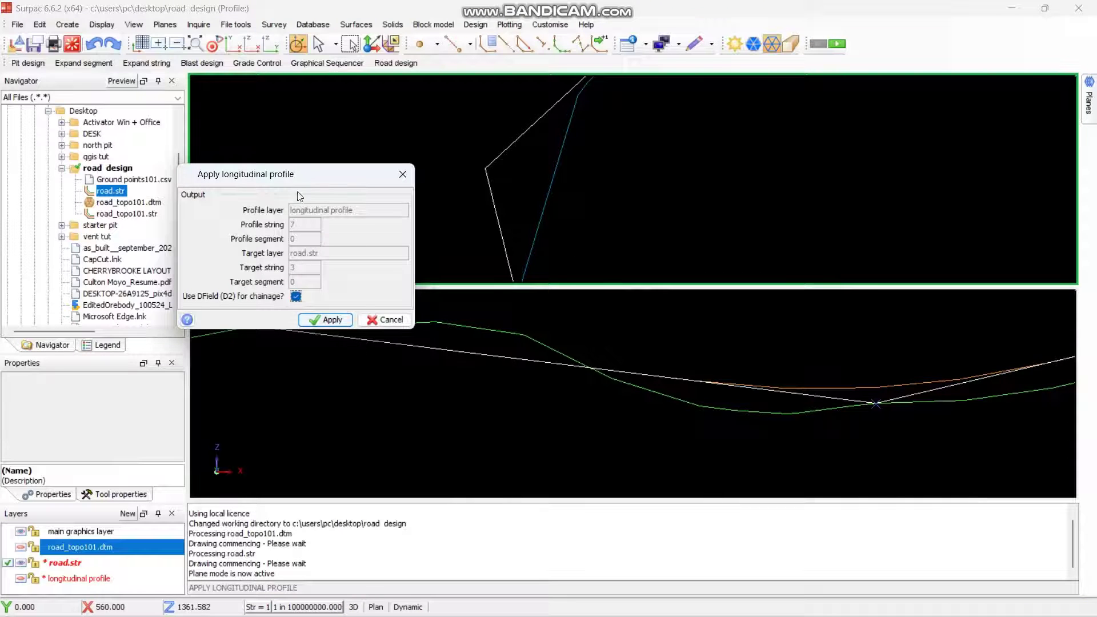
left_click(329, 320)
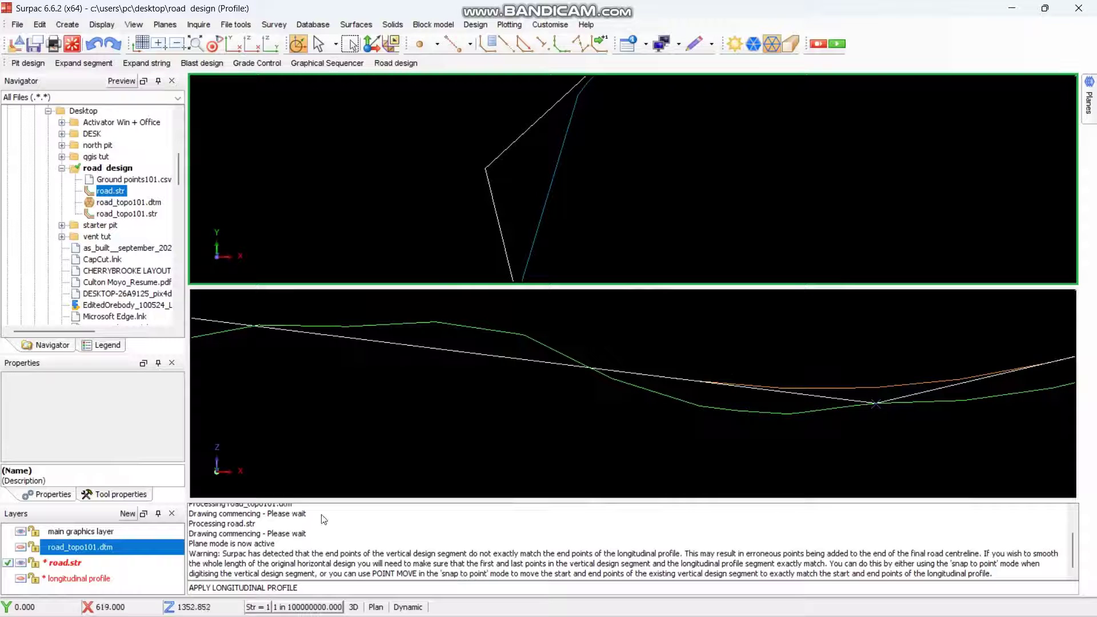
- Show the road_topo101.dtm surface and examine the road design against it in plan and 3D
left_click(4, 578)
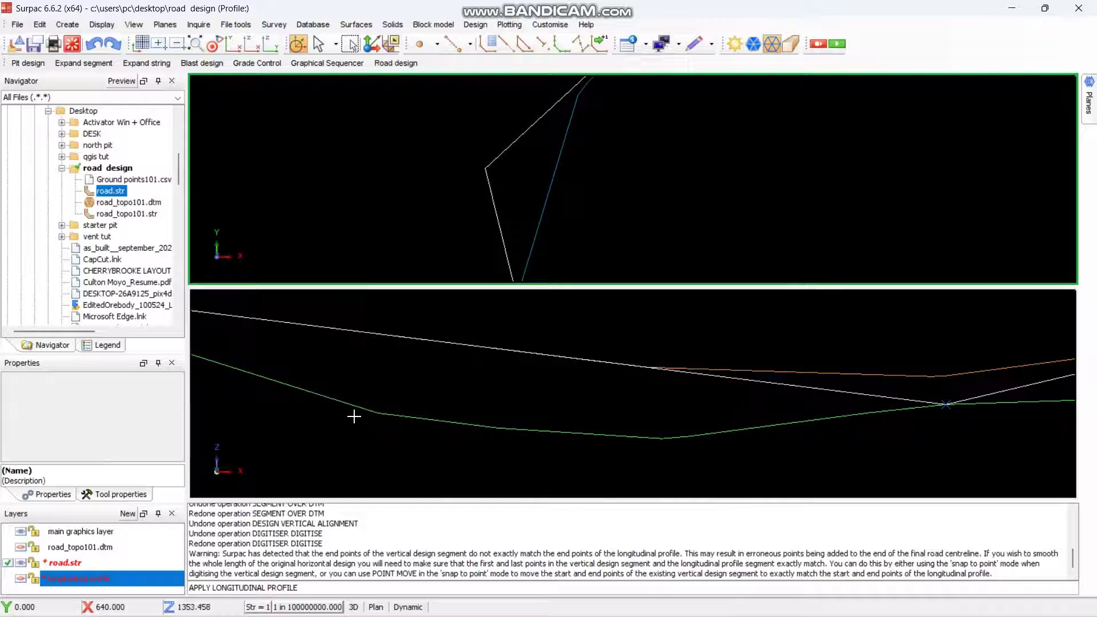
middle_click_drag(522, 218, 561, 204)
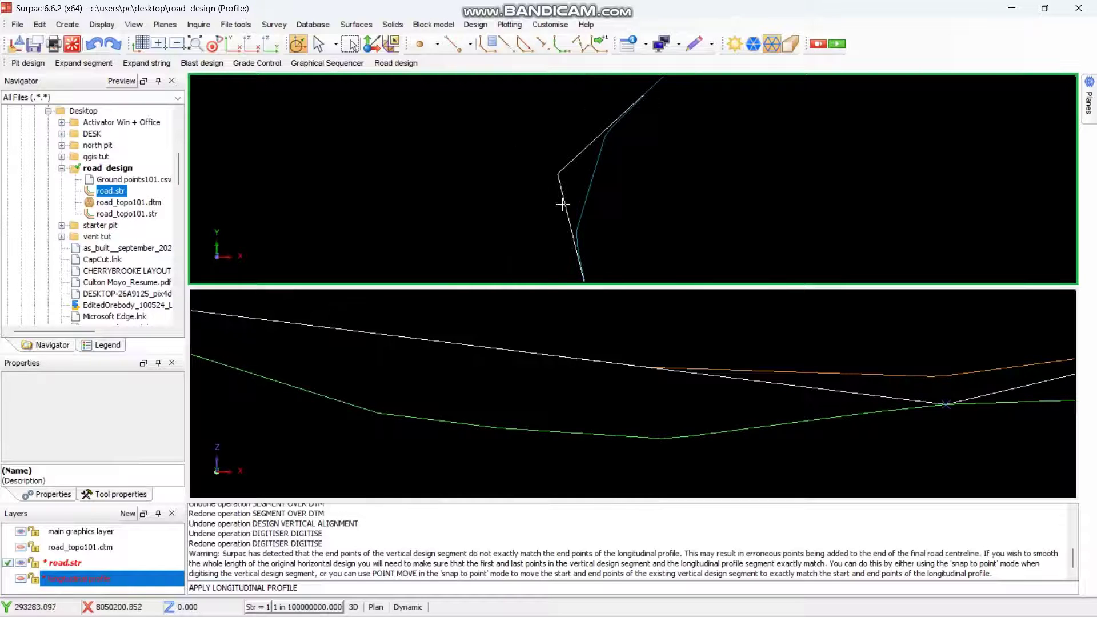
middle_click_drag(434, 216, 497, 168)
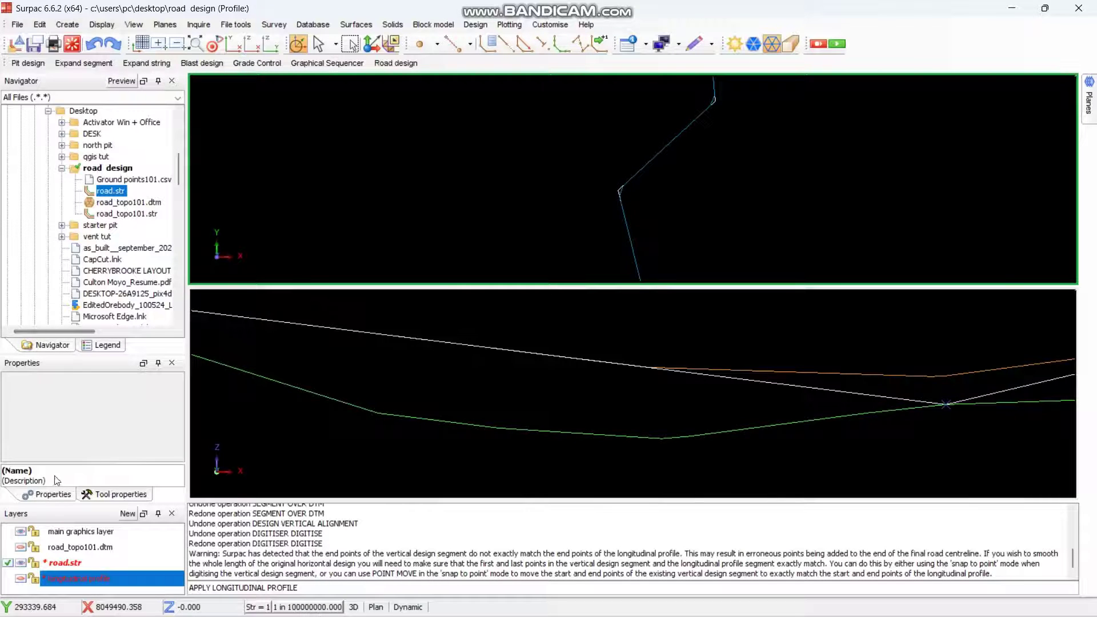
left_click(21, 547)
scroll(628, 172, "down", 3)
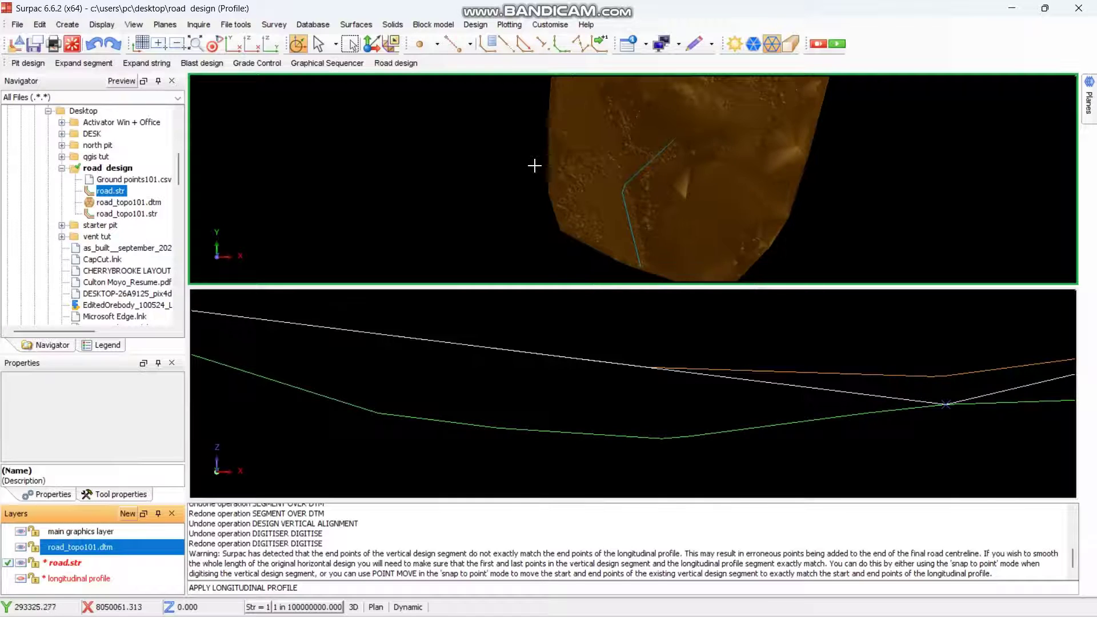
scroll(651, 154, "up", 2)
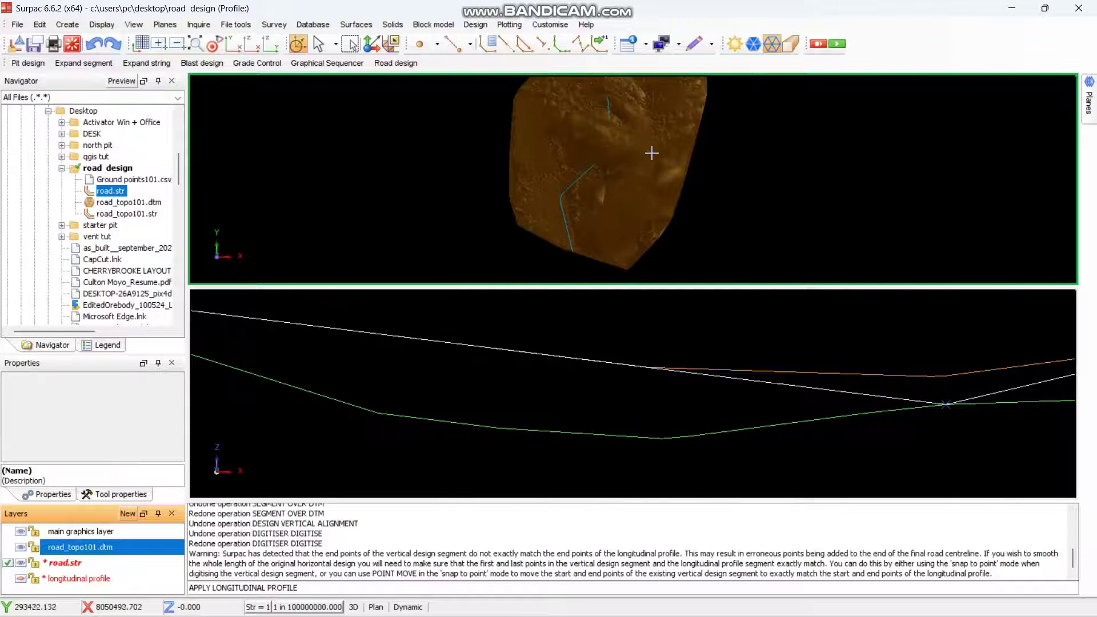
scroll(614, 164, "down", 1)
left_click(629, 161)
middle_click_drag(629, 161, 607, 169)
middle_click_drag(557, 132, 624, 242)
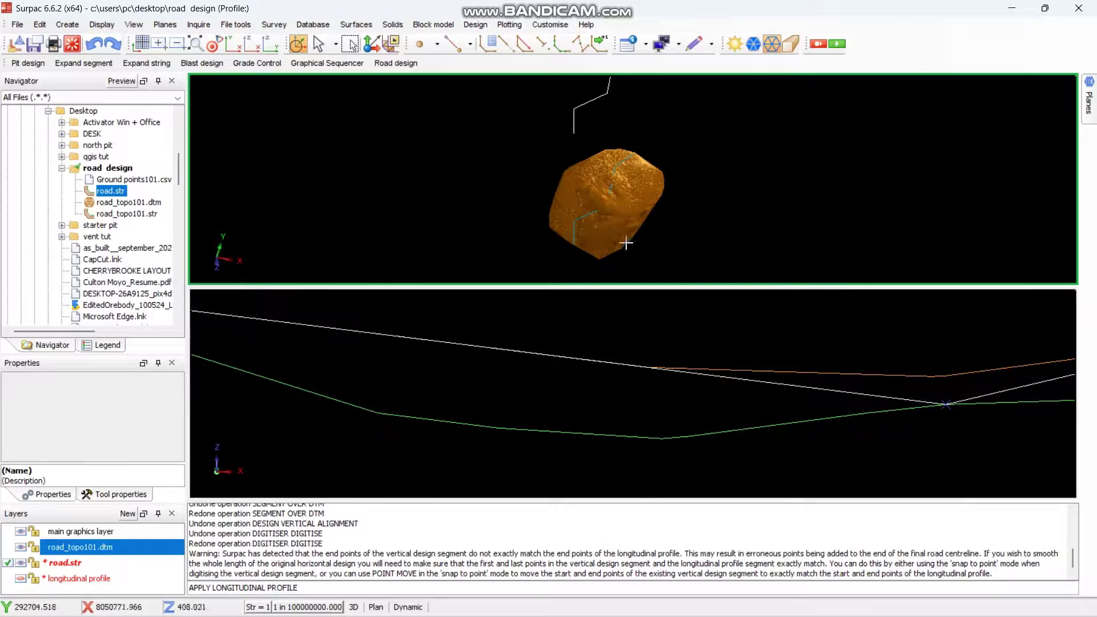
- Close the longitudinal profile viewport so only the plan view of the road remains
left_click(201, 303)
right_click(199, 302)
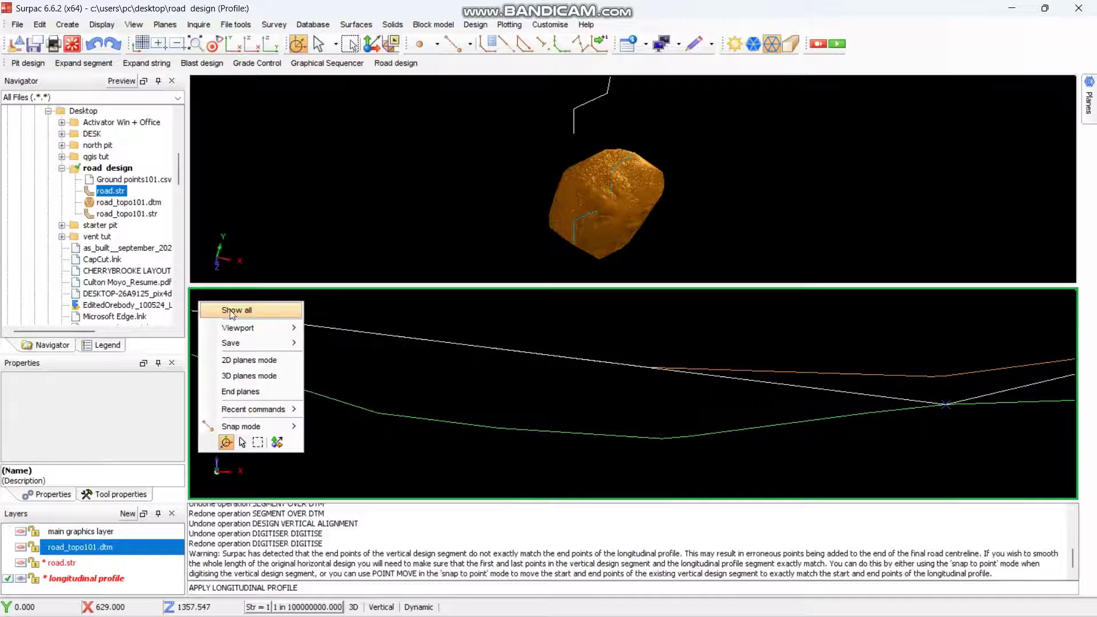
mouse_move(246, 327)
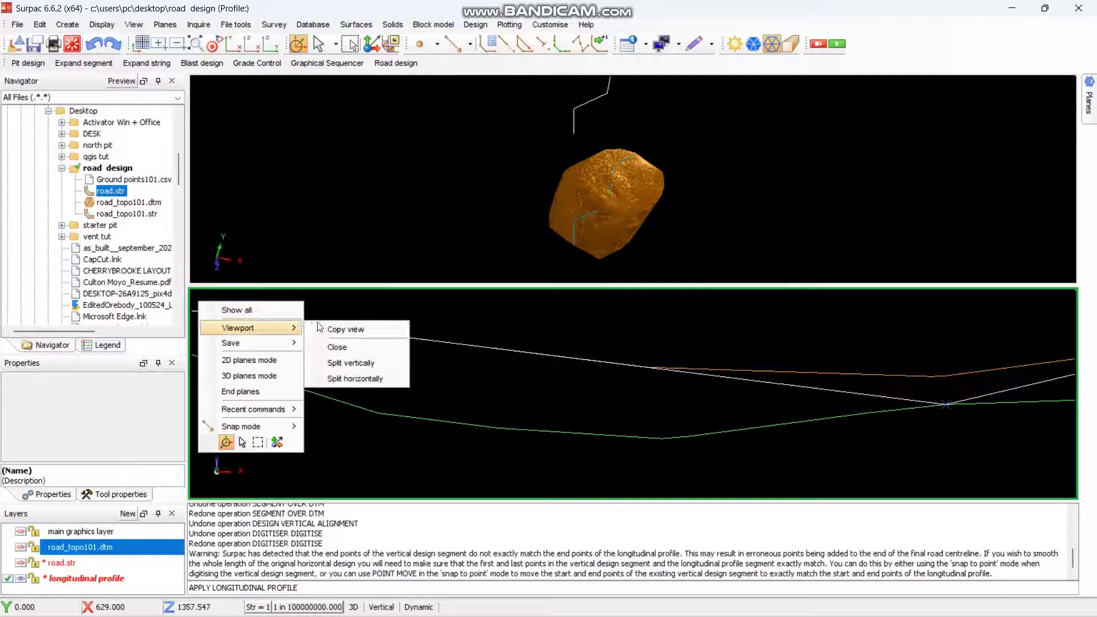
left_click(337, 344)
scroll(604, 329, "up", 3)
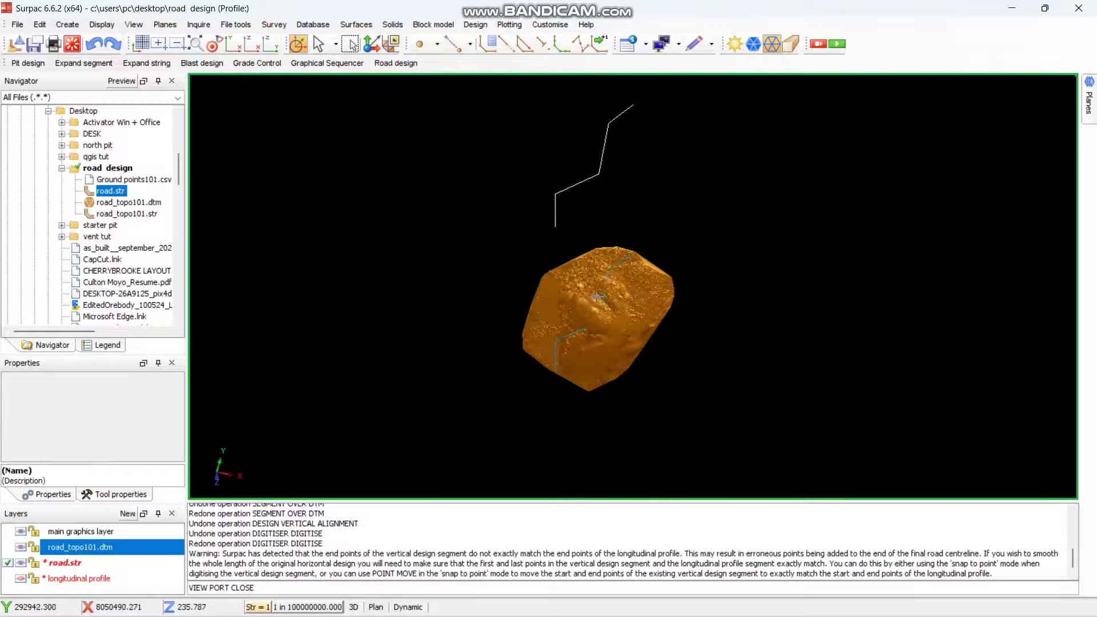
scroll(571, 326, "down", 2)
scroll(588, 331, "up", 3)
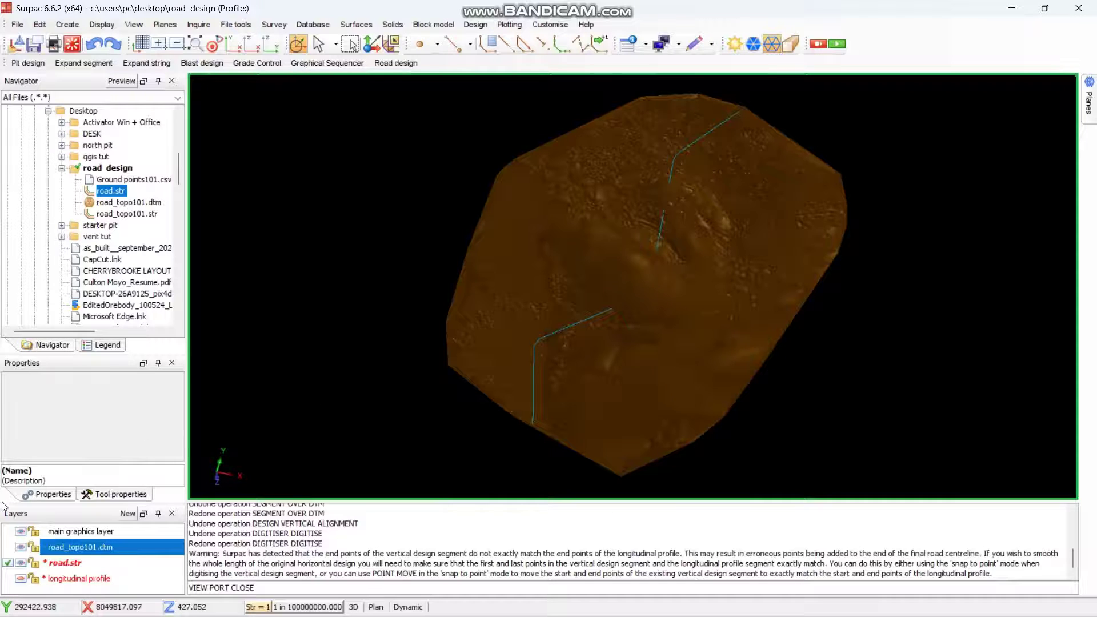
- Compare the road centreline with and without the topography, leaving the road_topo101.dtm layer hidden
left_click(22, 547)
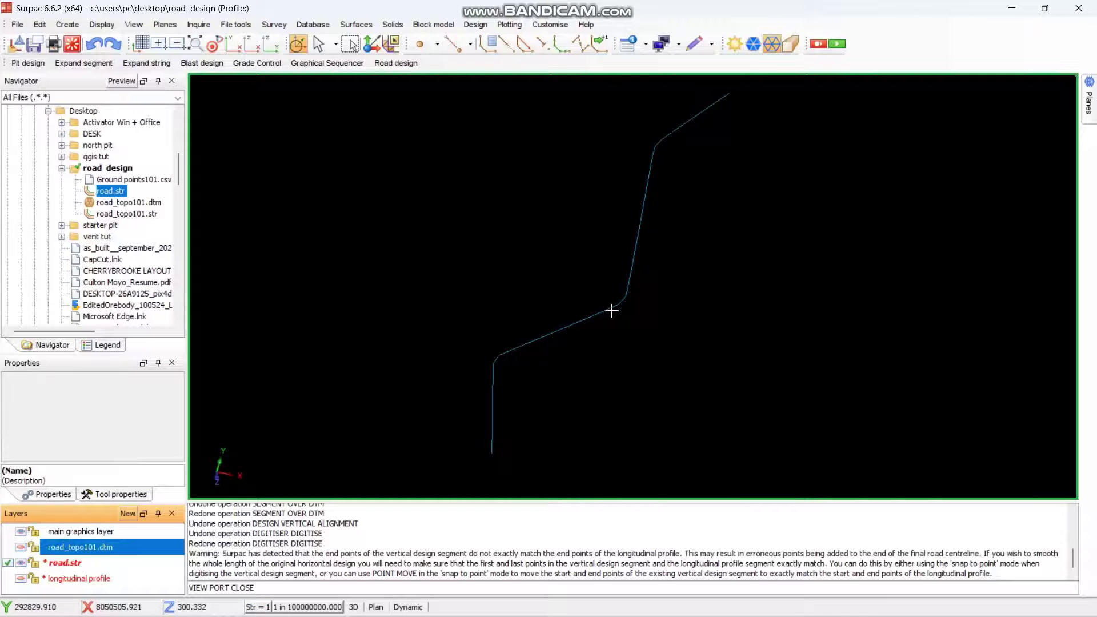
left_click(21, 547)
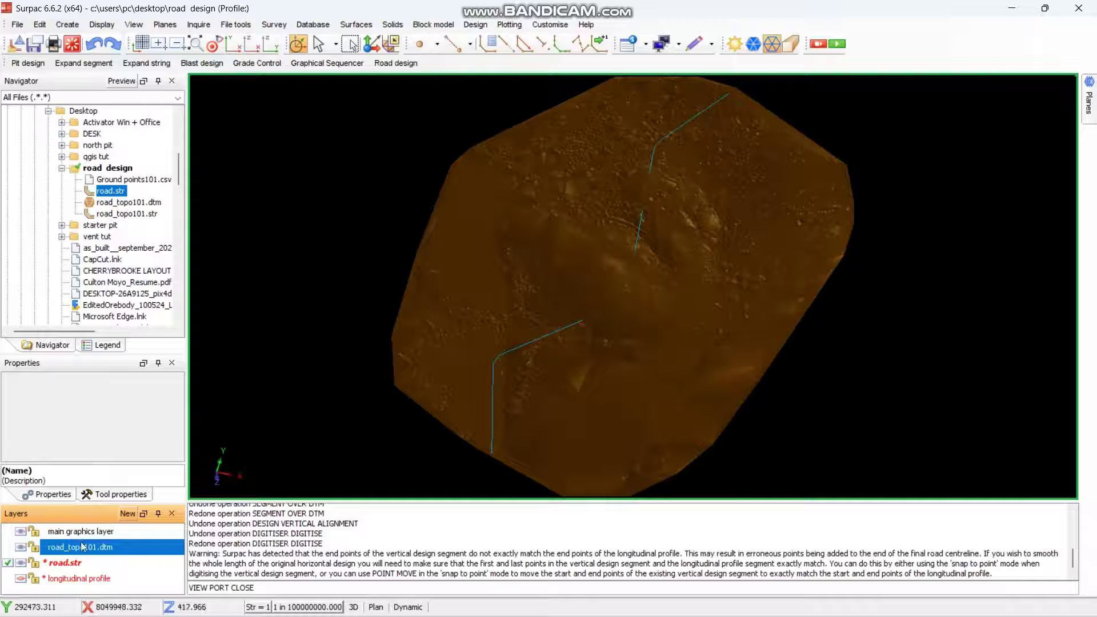
left_click(20, 547)
- Create a road outline around the designed centreline with output string 8, joined ends and a left road width of 5
left_click(402, 64)
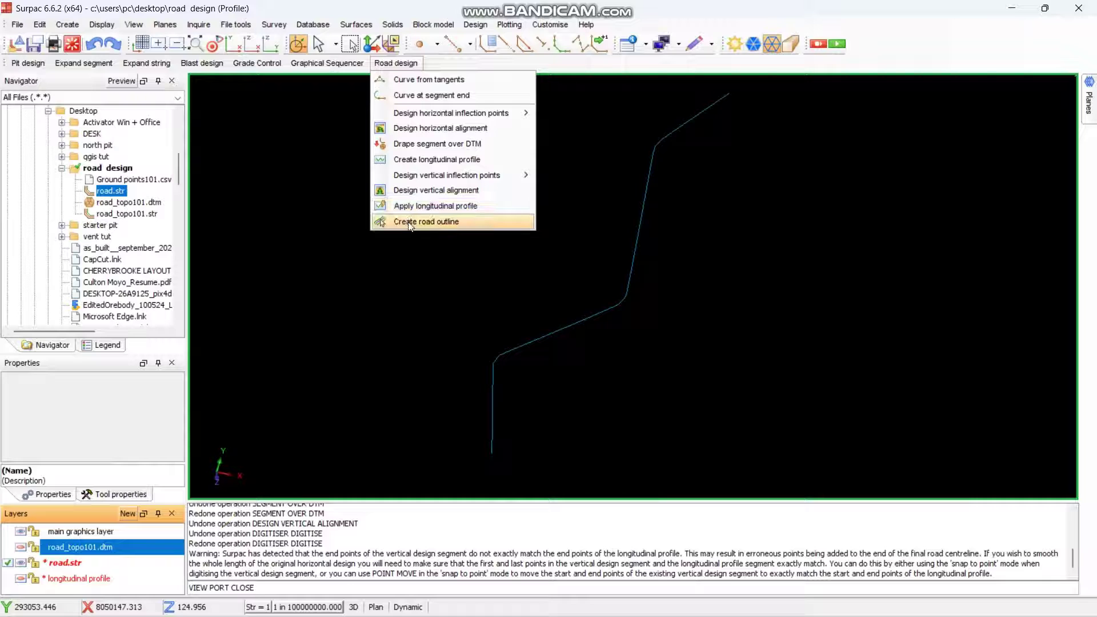
left_click(442, 222)
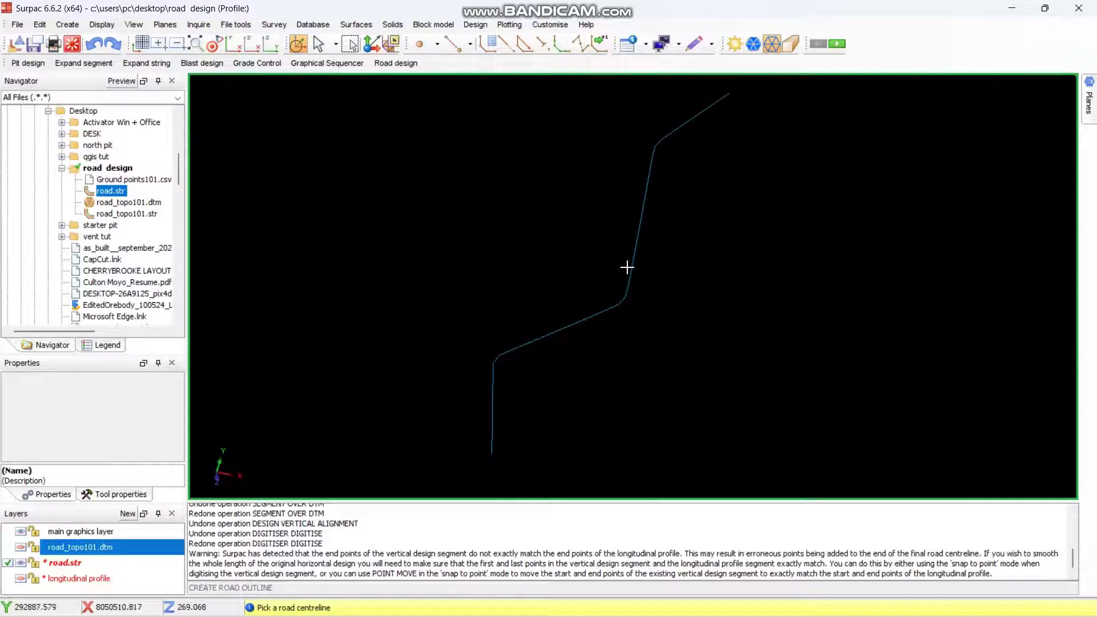
left_click(638, 240)
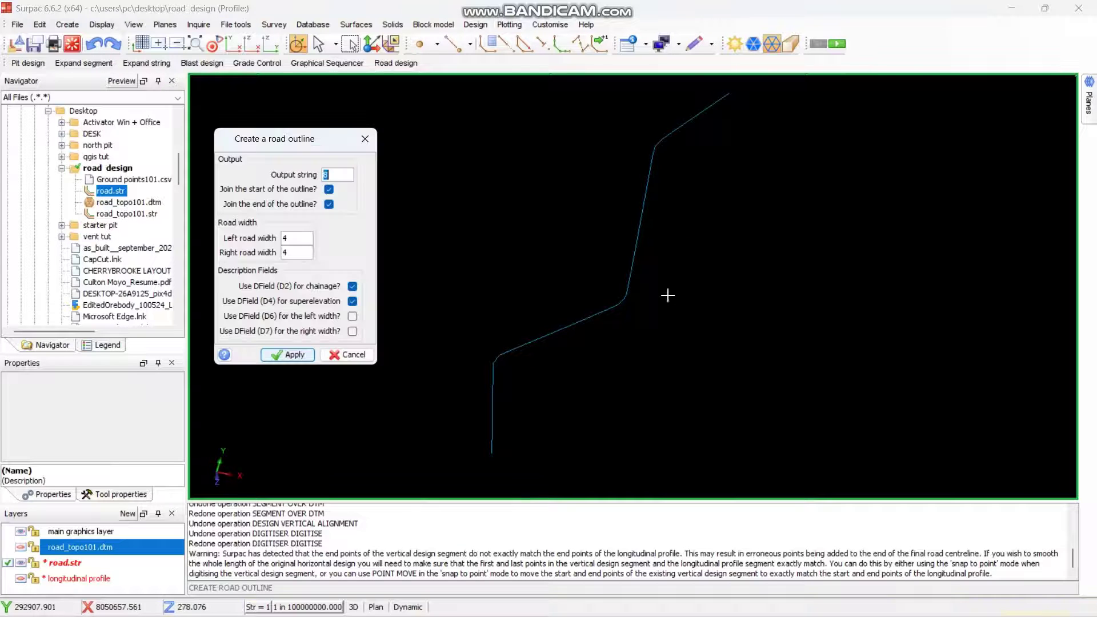
left_click(338, 174)
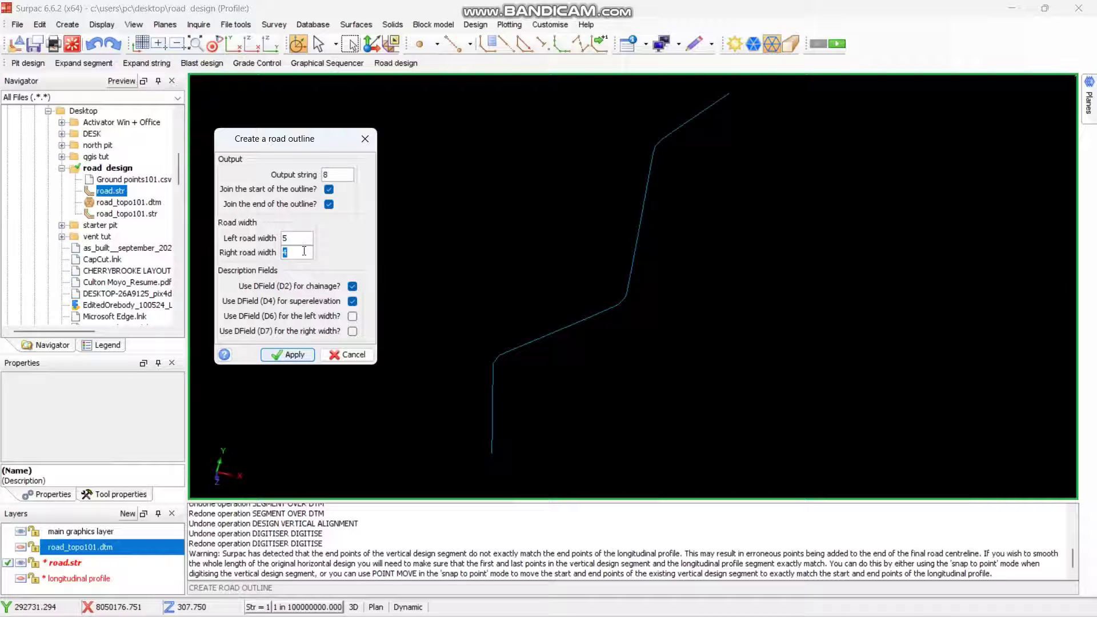
left_click(296, 354)
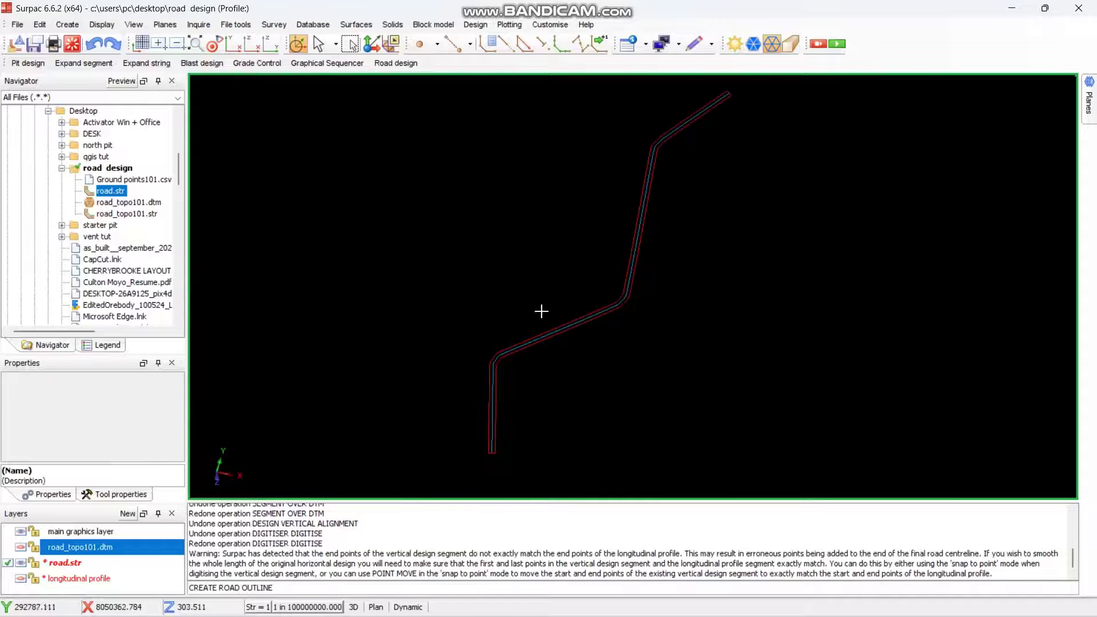
- Examine the road outline closely at its bends for crossing segments
scroll(604, 312, "up", 3)
scroll(604, 296, "down", 4)
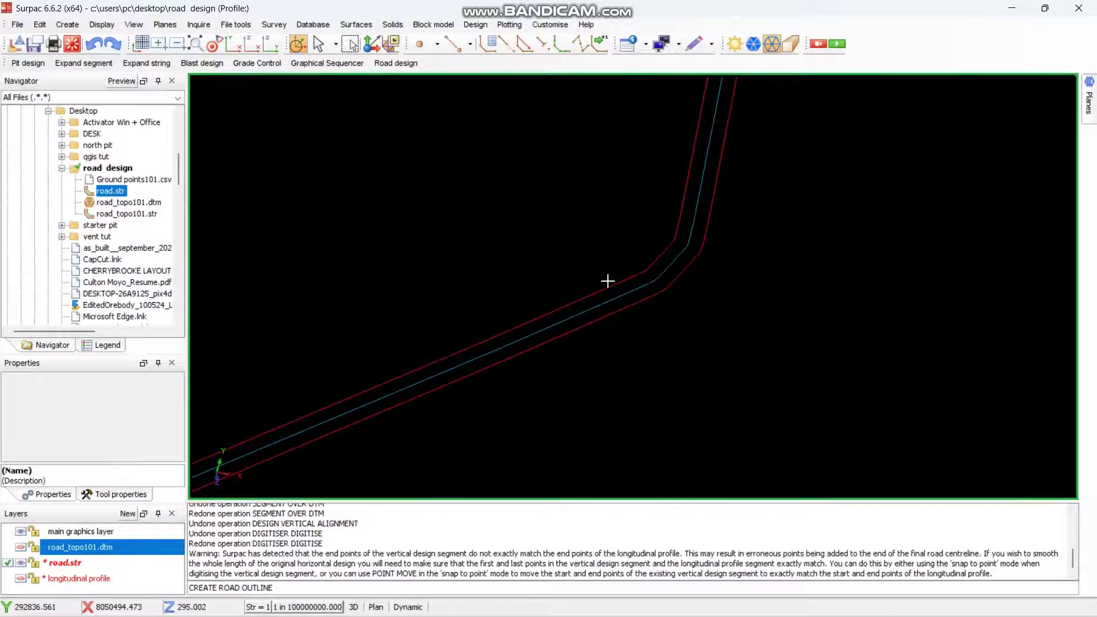
scroll(474, 342, "up", 3)
scroll(466, 320, "up", 2)
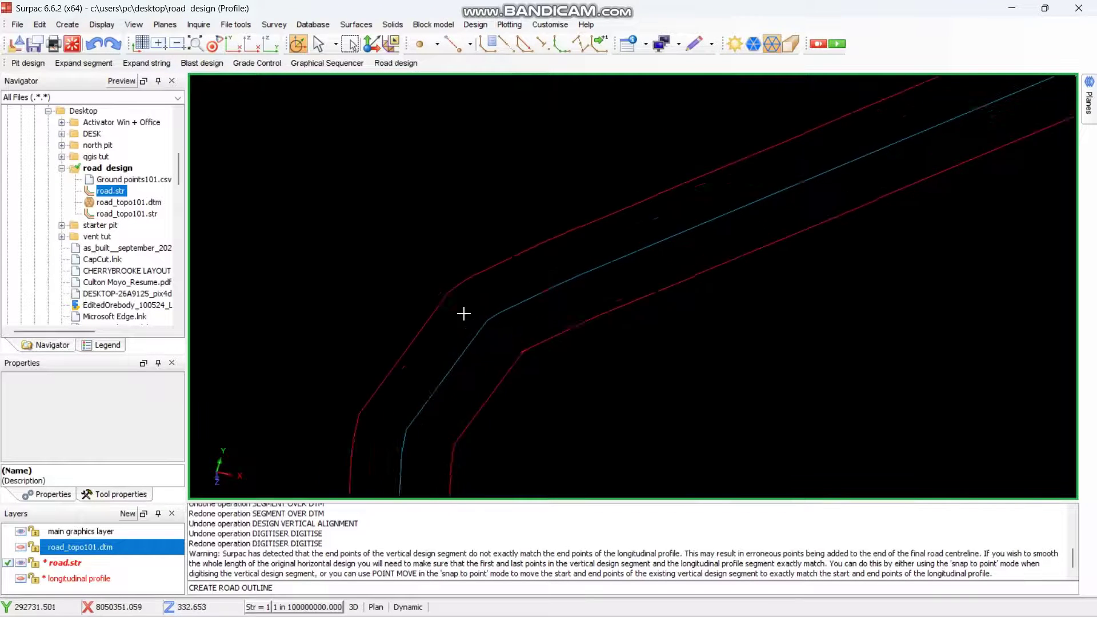
scroll(524, 370, "up", 3)
scroll(465, 320, "down", 3)
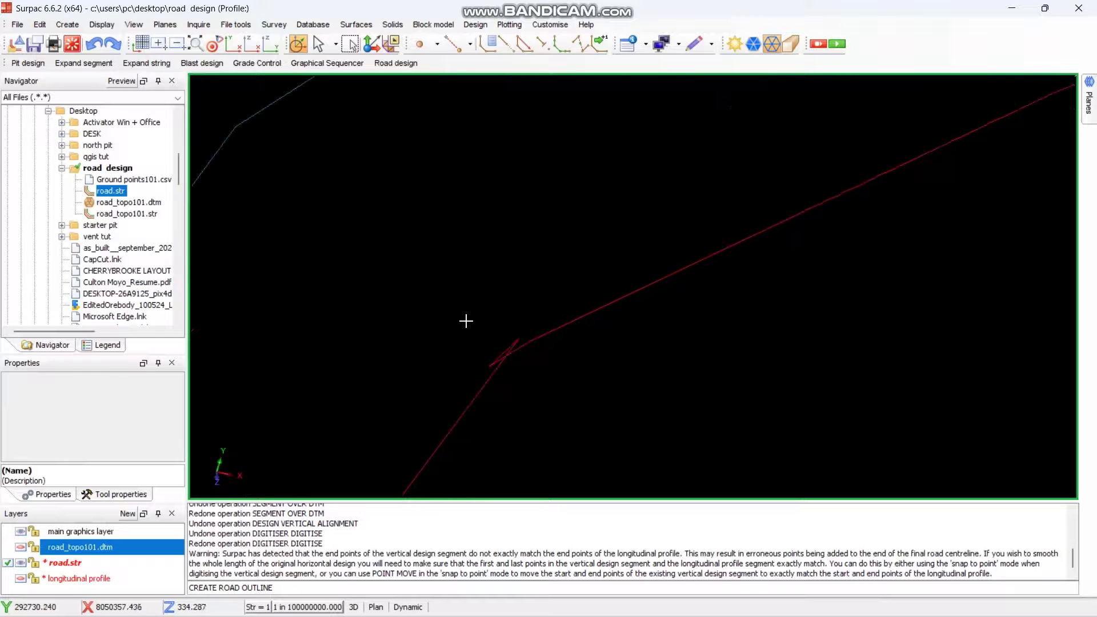
scroll(423, 260, "down", 3)
scroll(598, 342, "down", 1)
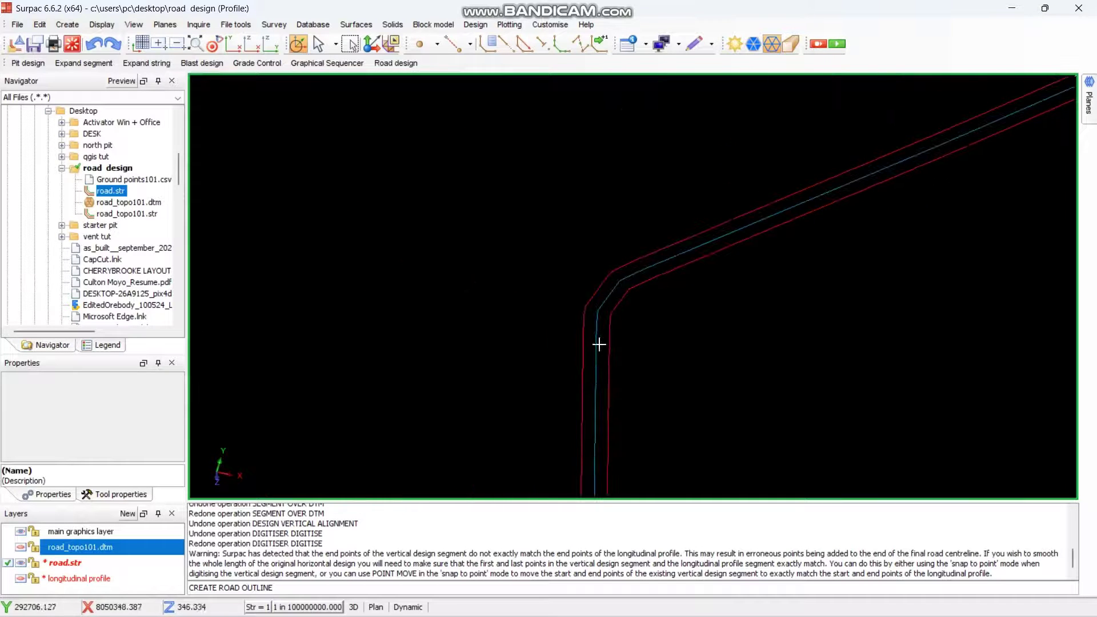
middle_click_drag(597, 343, 613, 291)
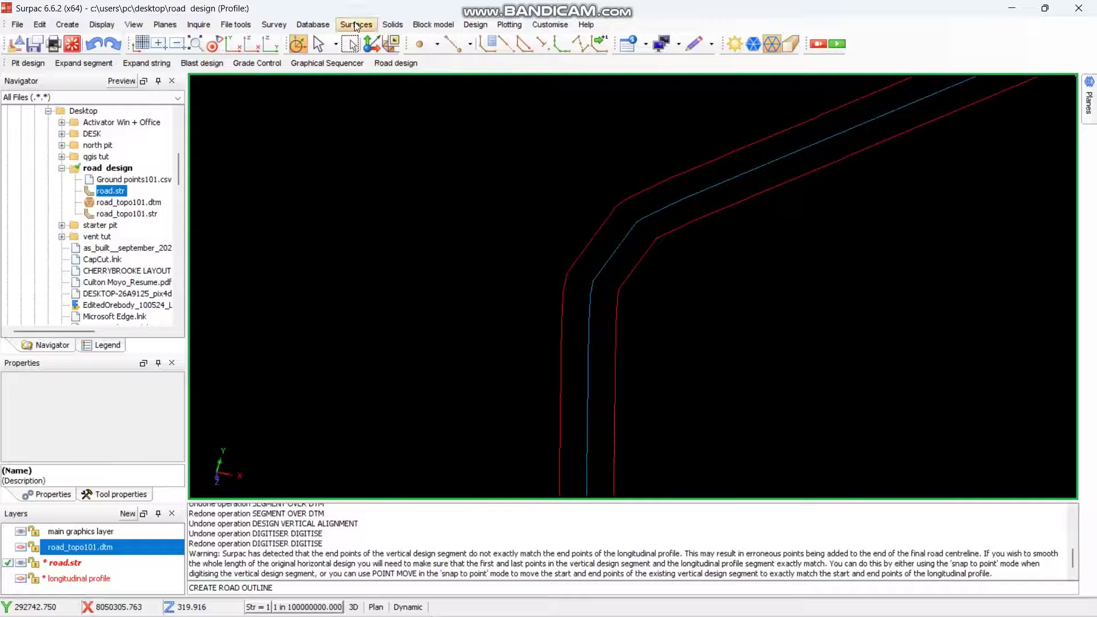
- Try to create a DTM from the road.str layer on the XY plane with the break line test enabled
left_click(356, 26)
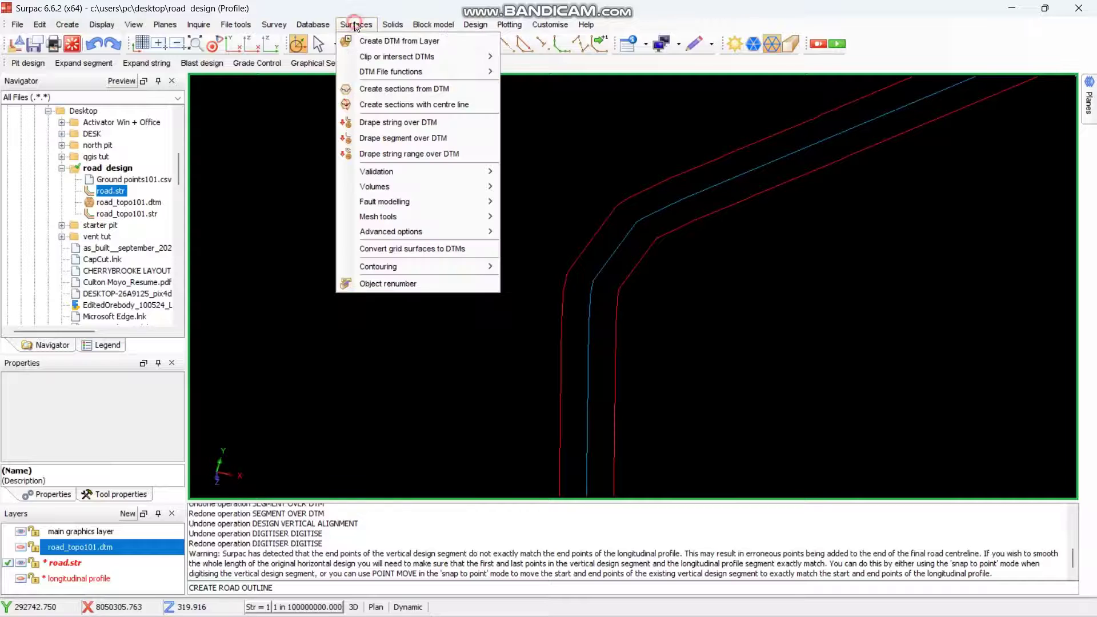
left_click(414, 46)
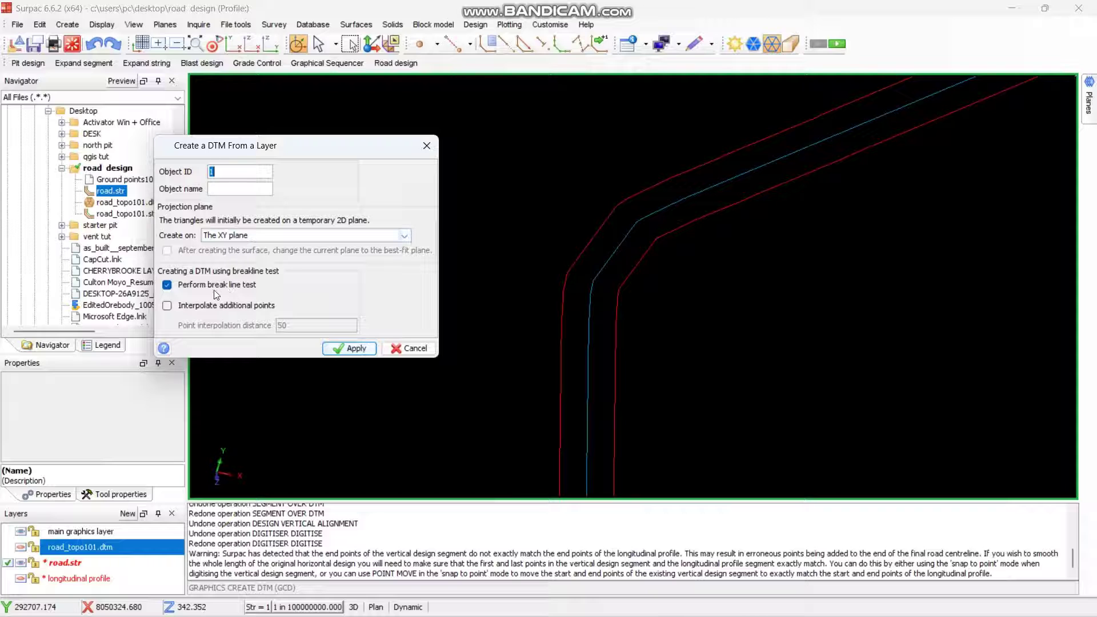
left_click(356, 348)
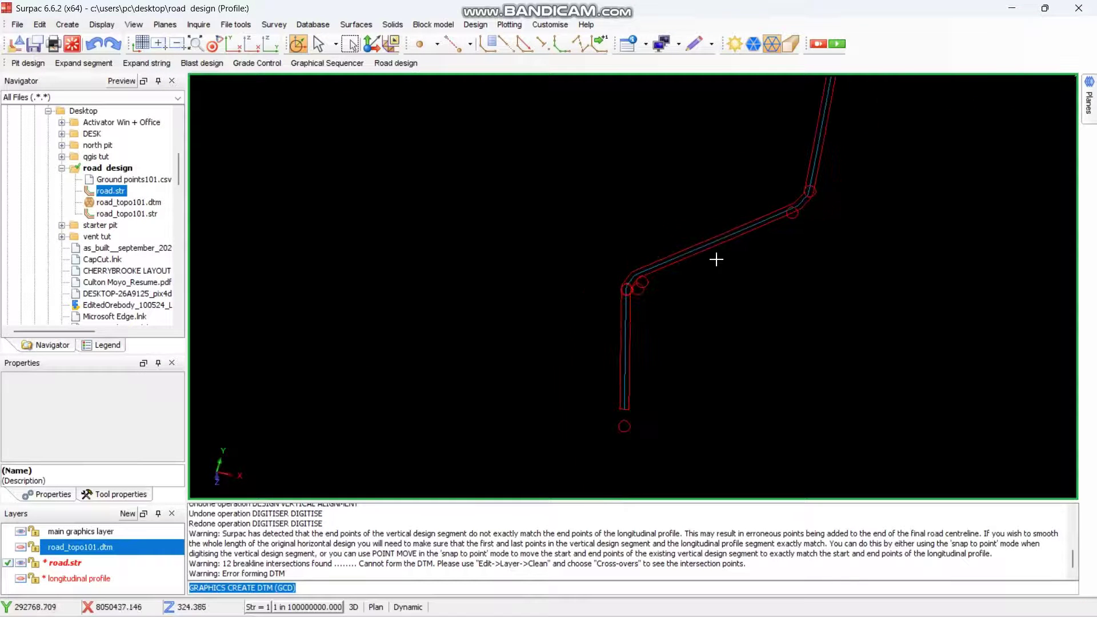
- Delete the point that makes the inner road outline cross itself at the southern bend
scroll(716, 259, "up", 4)
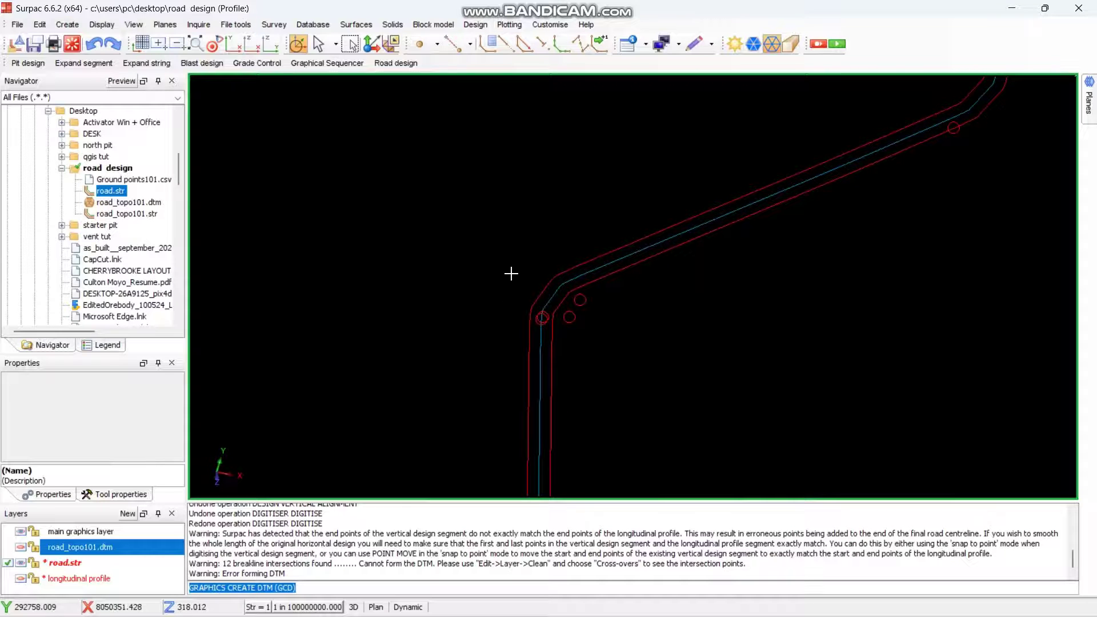
scroll(523, 284, "up", 10)
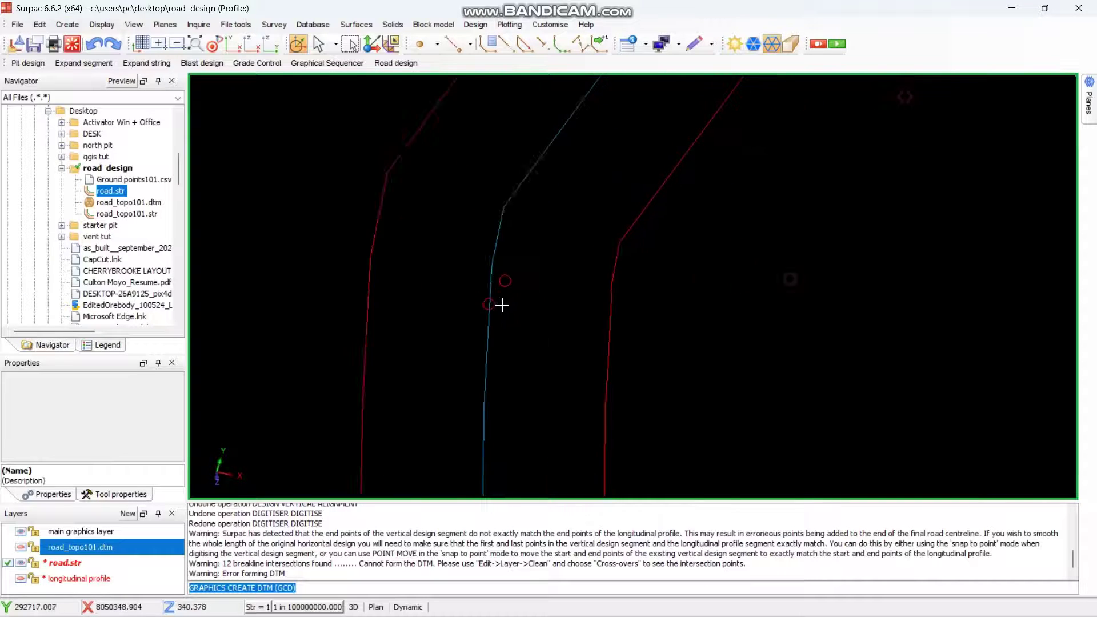
scroll(502, 305, "up", 2)
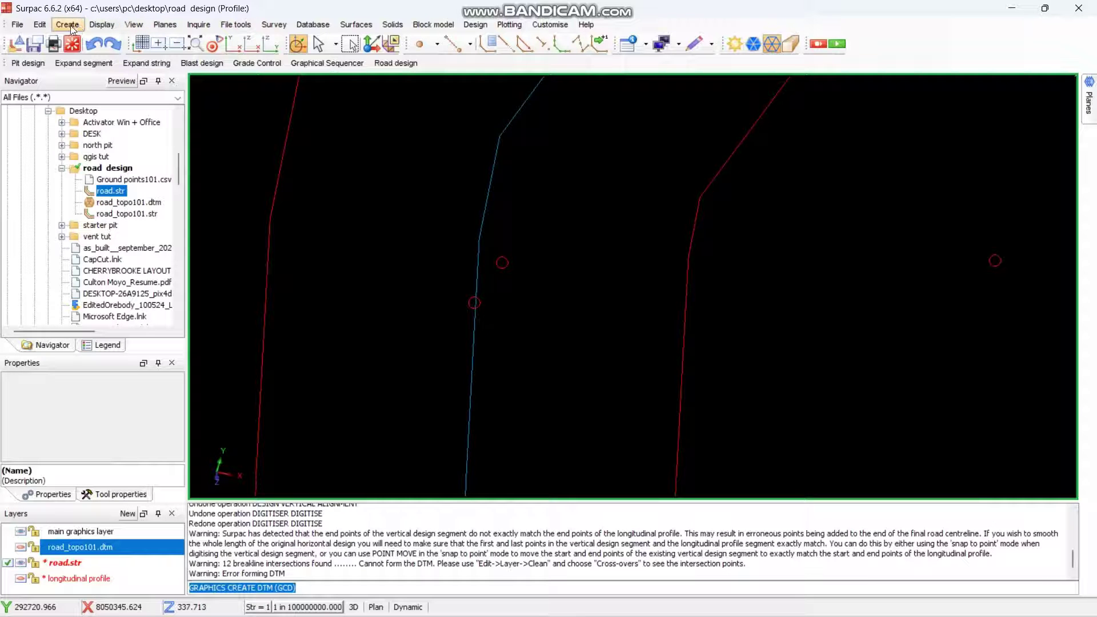
left_click(40, 25)
mouse_move(88, 85)
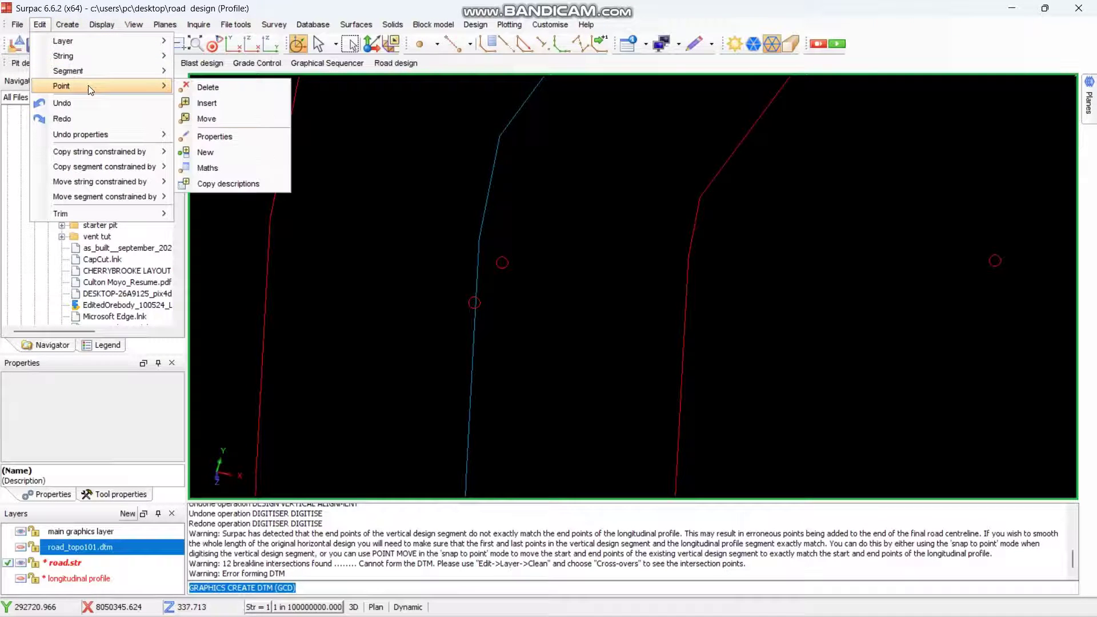
left_click(212, 92)
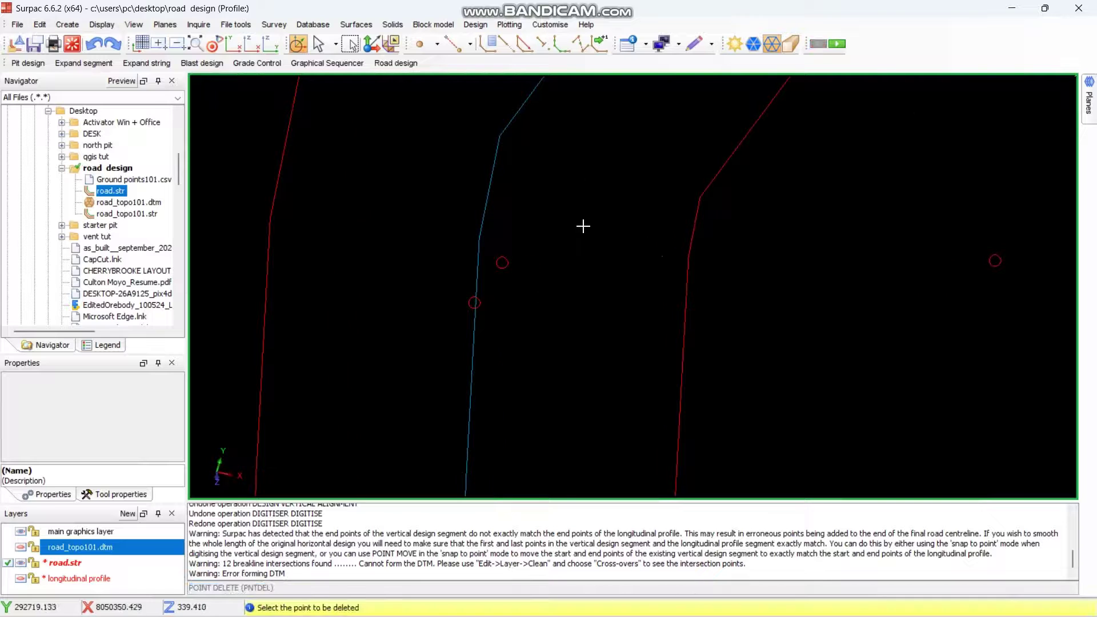
scroll(582, 226, "down", 3)
scroll(719, 184, "up", 6)
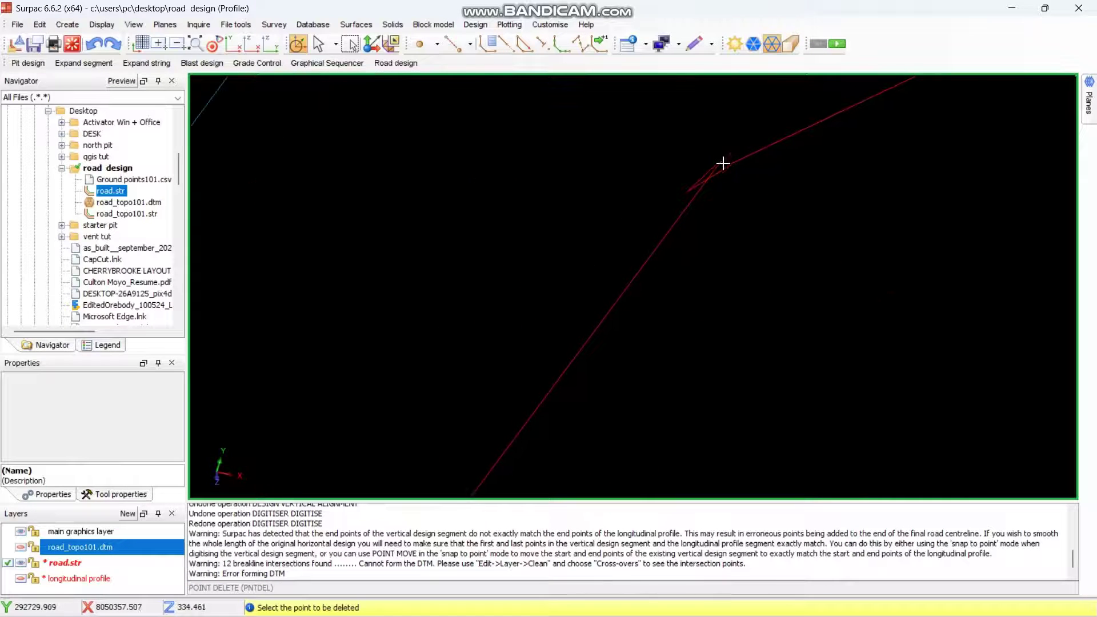
left_click(725, 154)
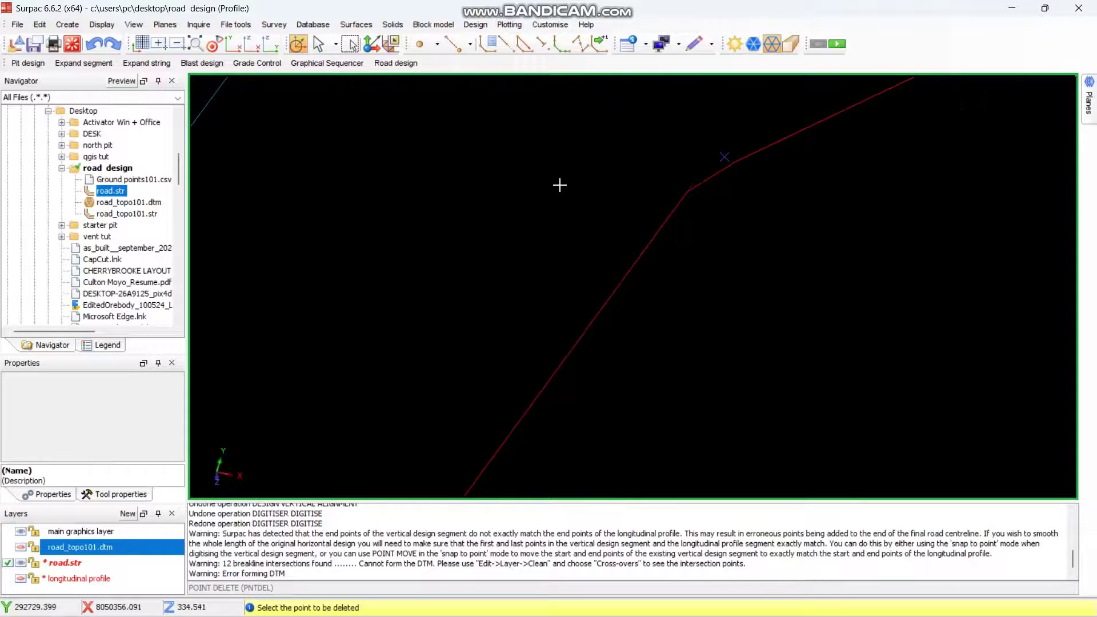
- Check the marked intersections along the road and delete the stray outline point on the inner side of the northern bend
scroll(534, 156, "down", 5)
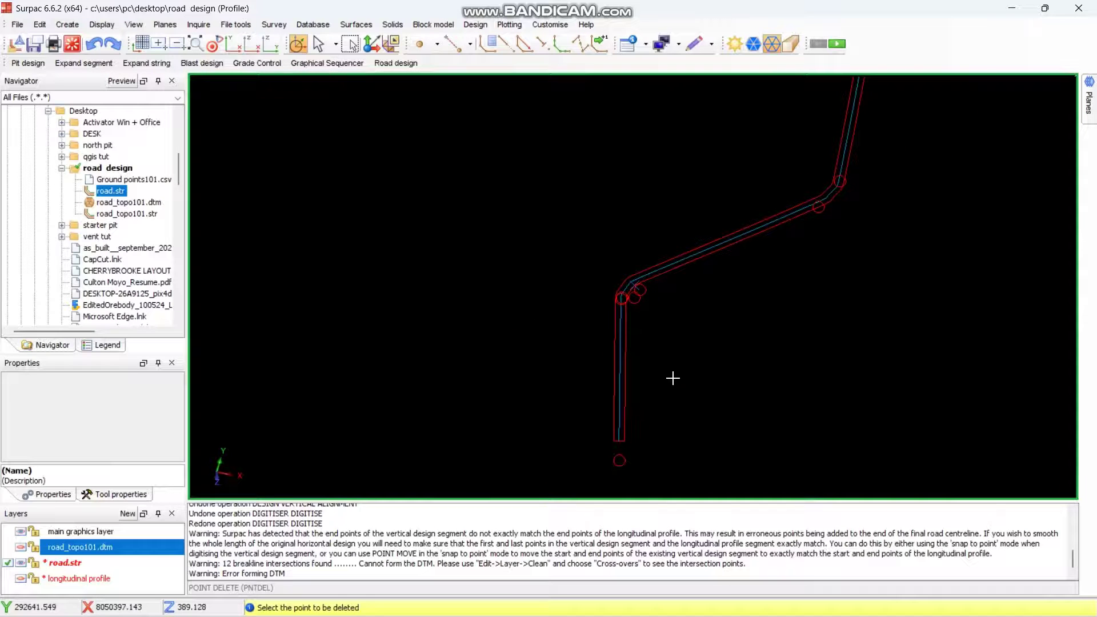
scroll(794, 226, "up", 8)
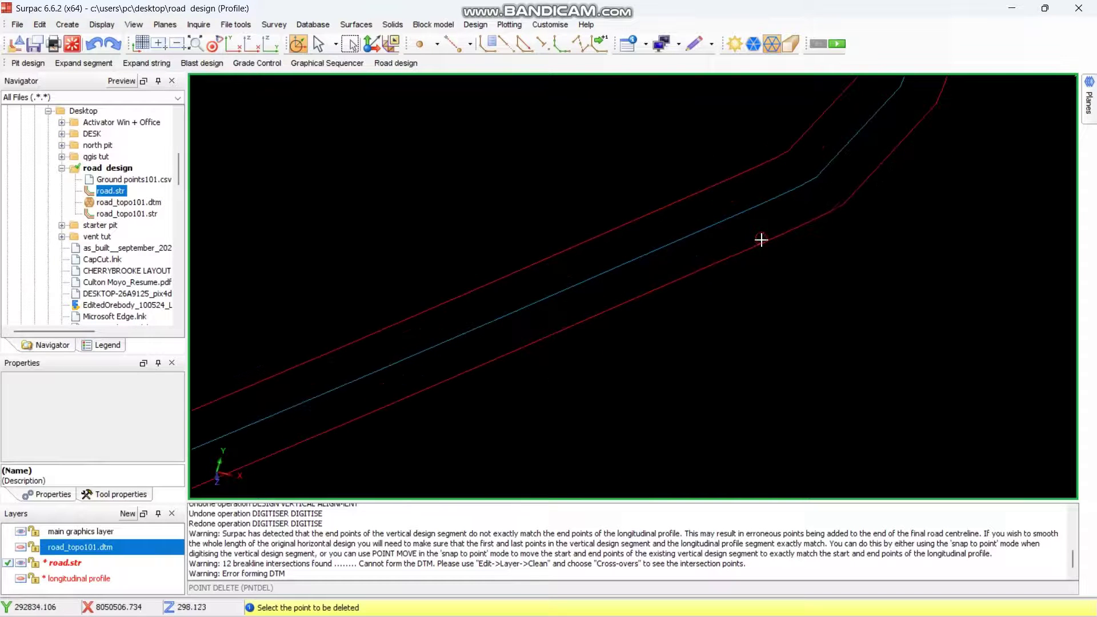
scroll(763, 241, "down", 6)
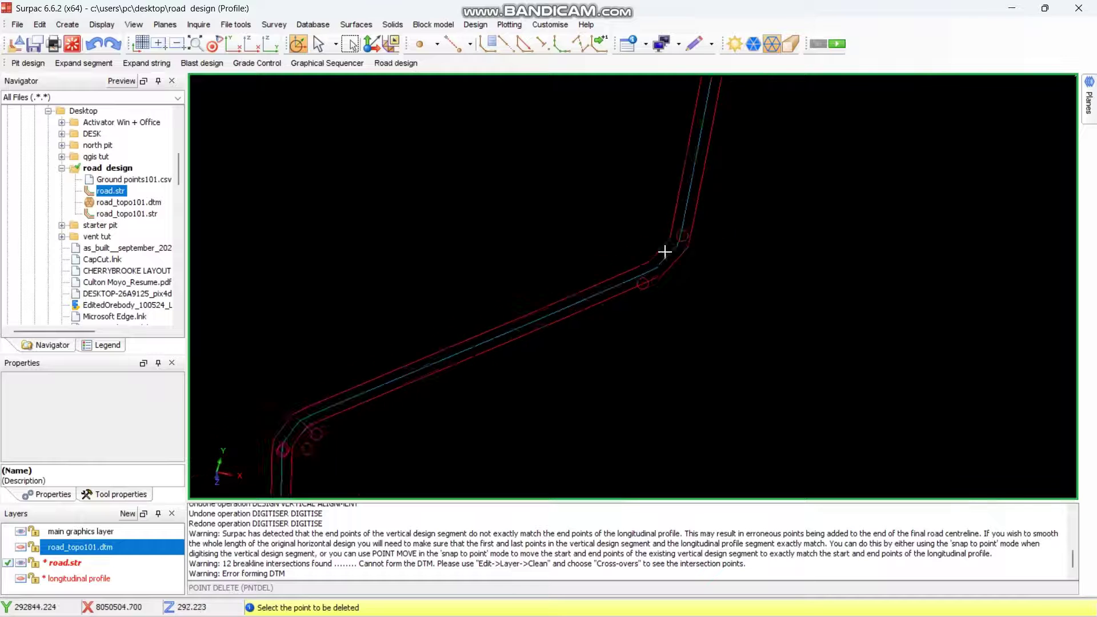
scroll(666, 237, "down", 4)
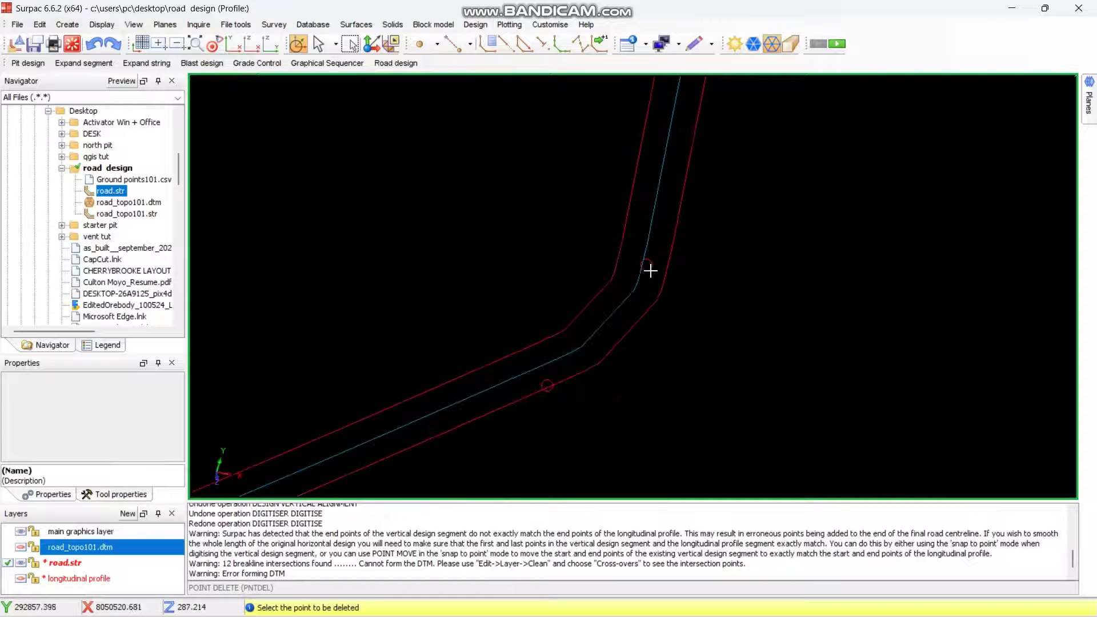
scroll(653, 262, "down", 4)
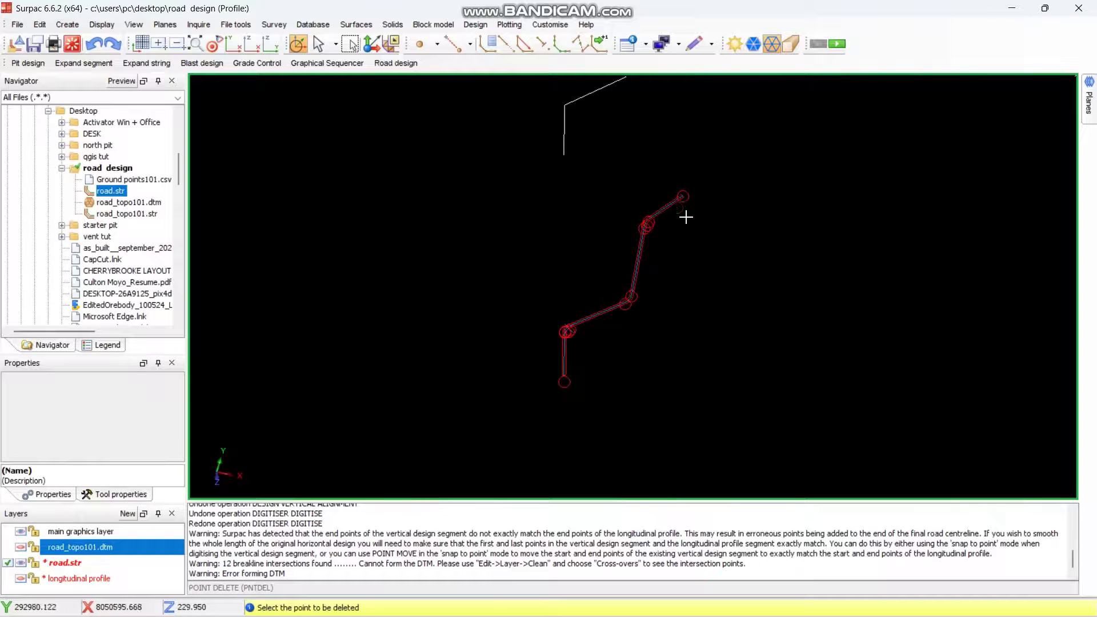
scroll(621, 252, "up", 8)
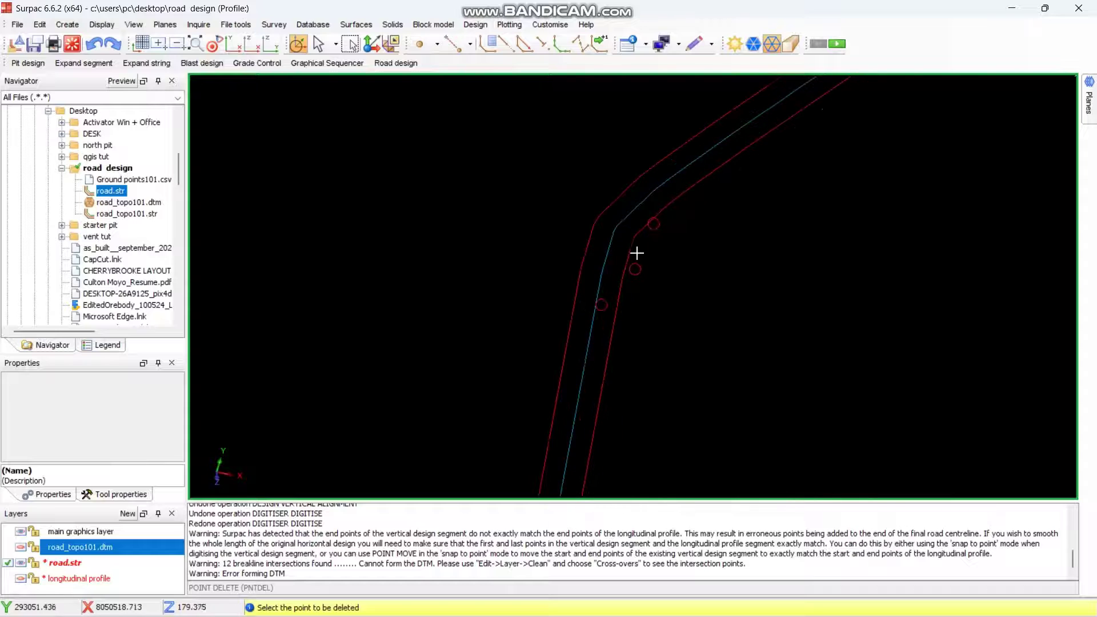
scroll(656, 206, "up", 6)
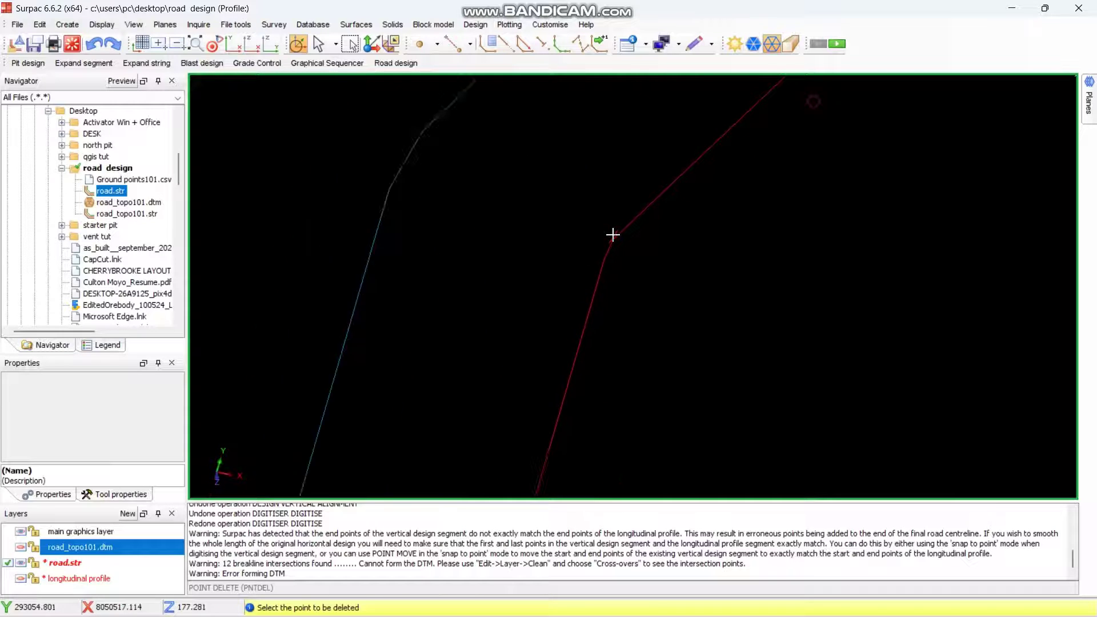
scroll(611, 232, "down", 4)
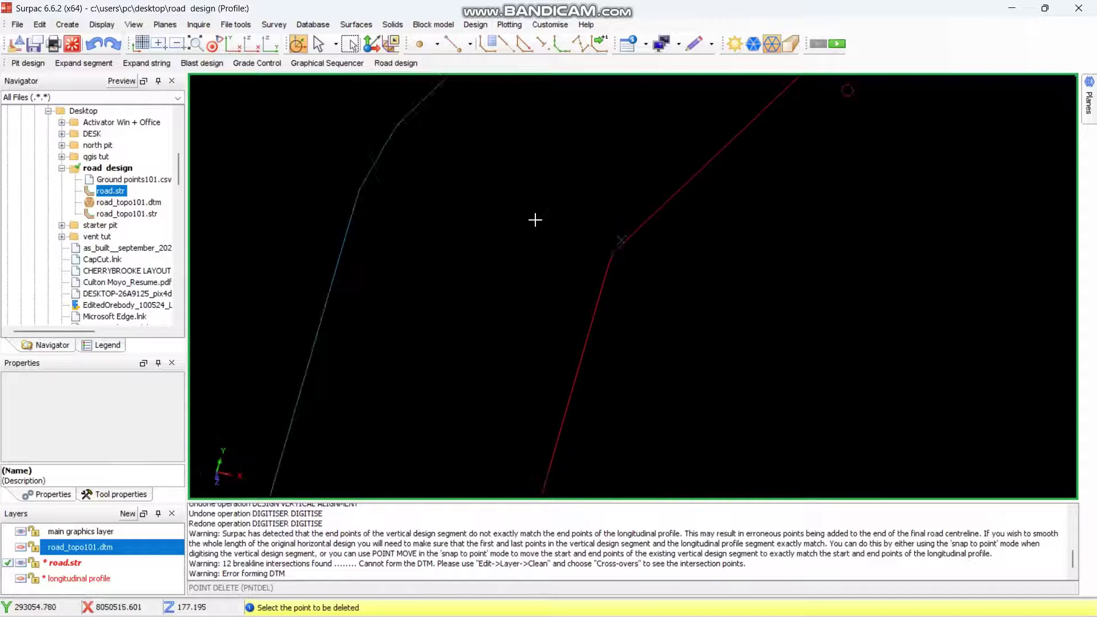
scroll(656, 320, "up", 4)
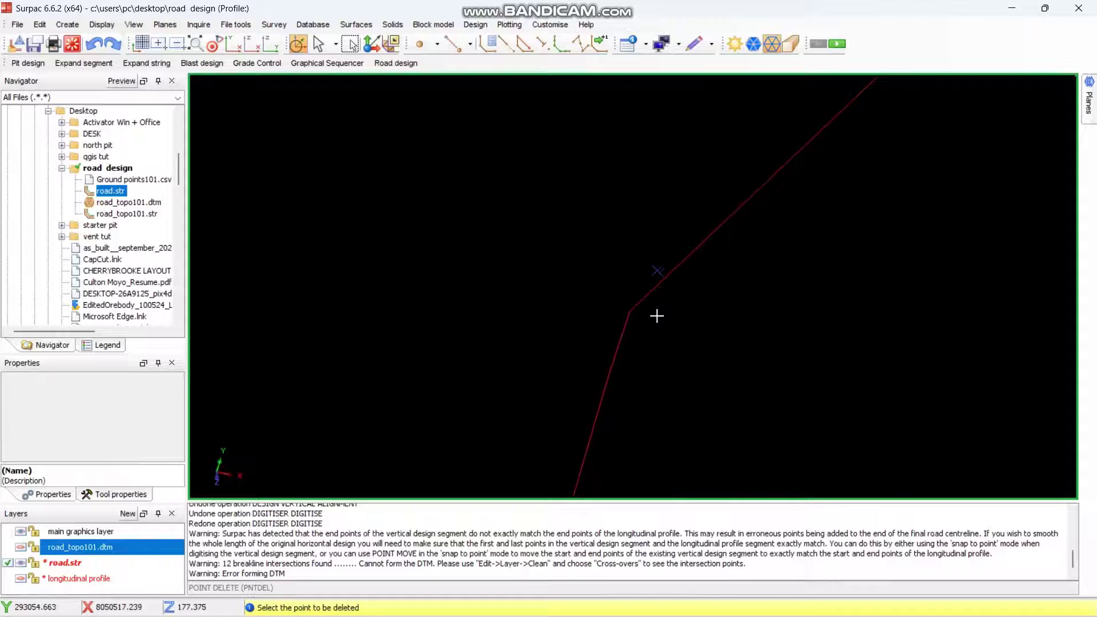
- Try to create a DTM from the road.str layer on the XY plane with the break line test disabled
scroll(657, 316, "down", 4)
scroll(697, 269, "down", 4)
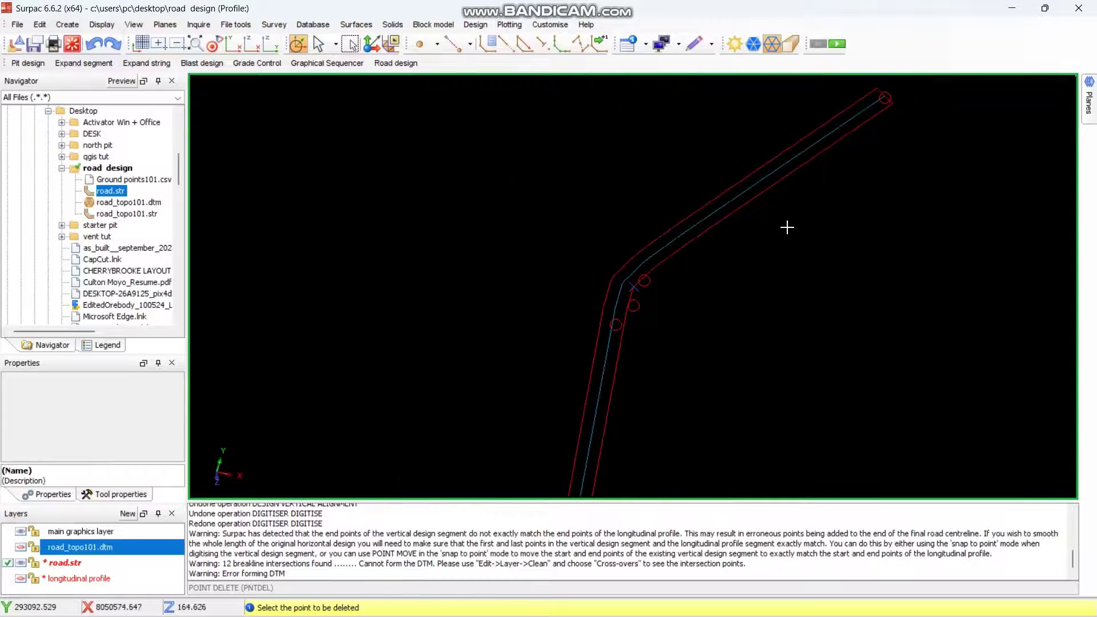
scroll(774, 158, "up", 4)
scroll(817, 144, "up", 3)
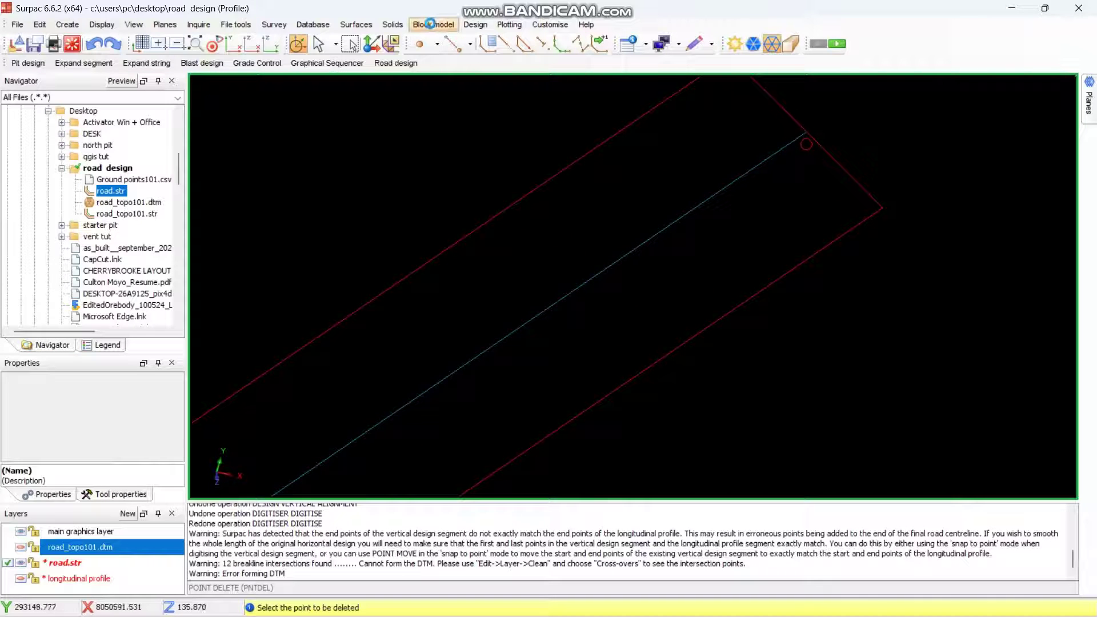
left_click(342, 24)
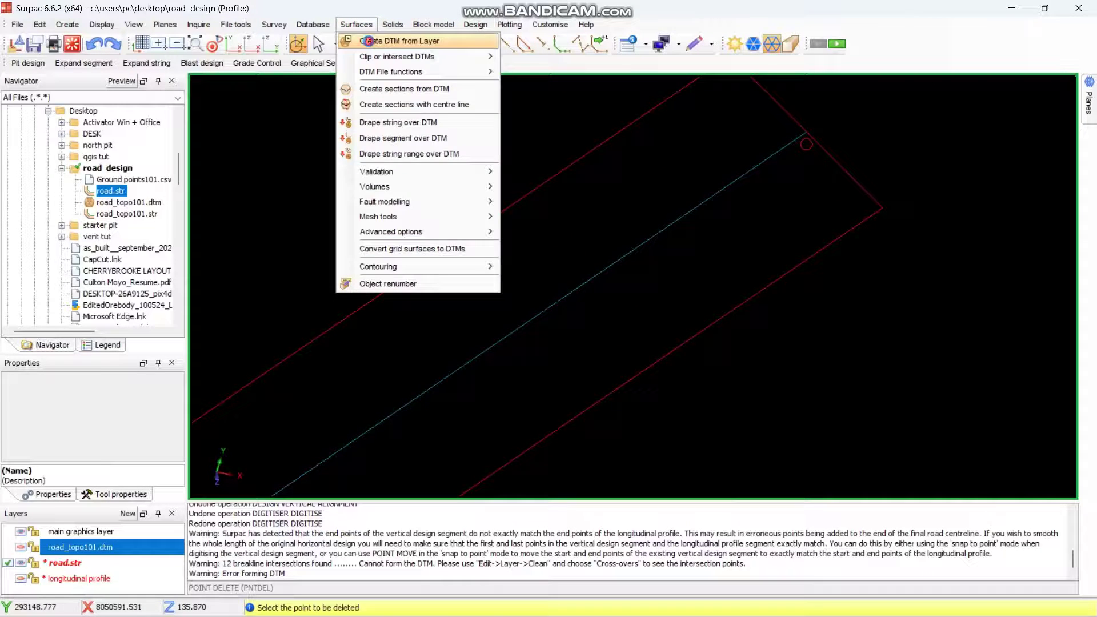
left_click(388, 40)
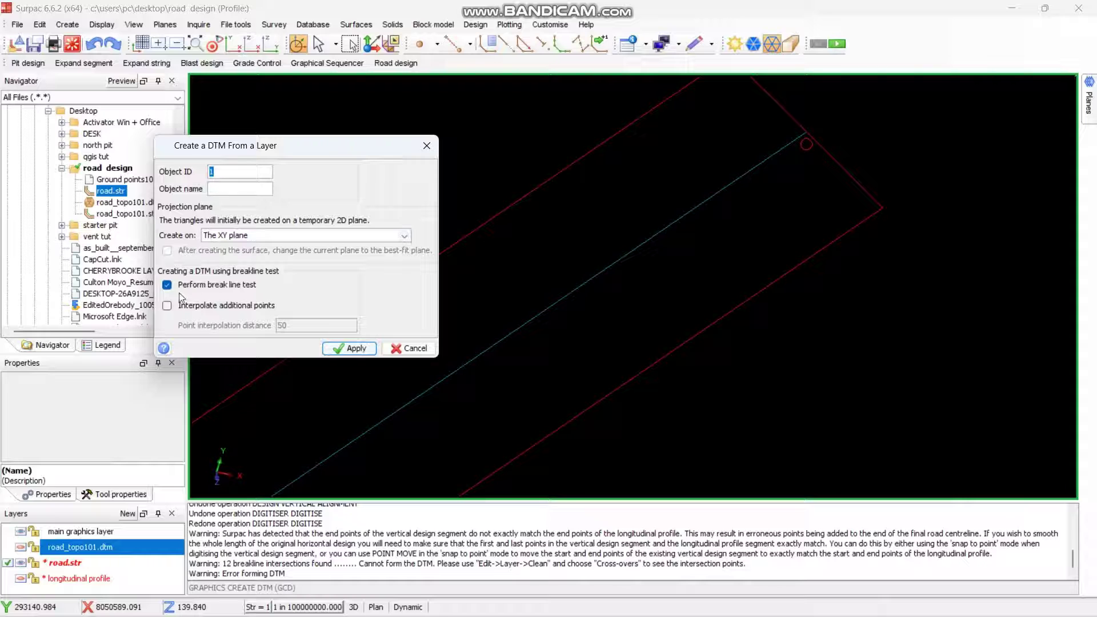
left_click(167, 284)
left_click(349, 348)
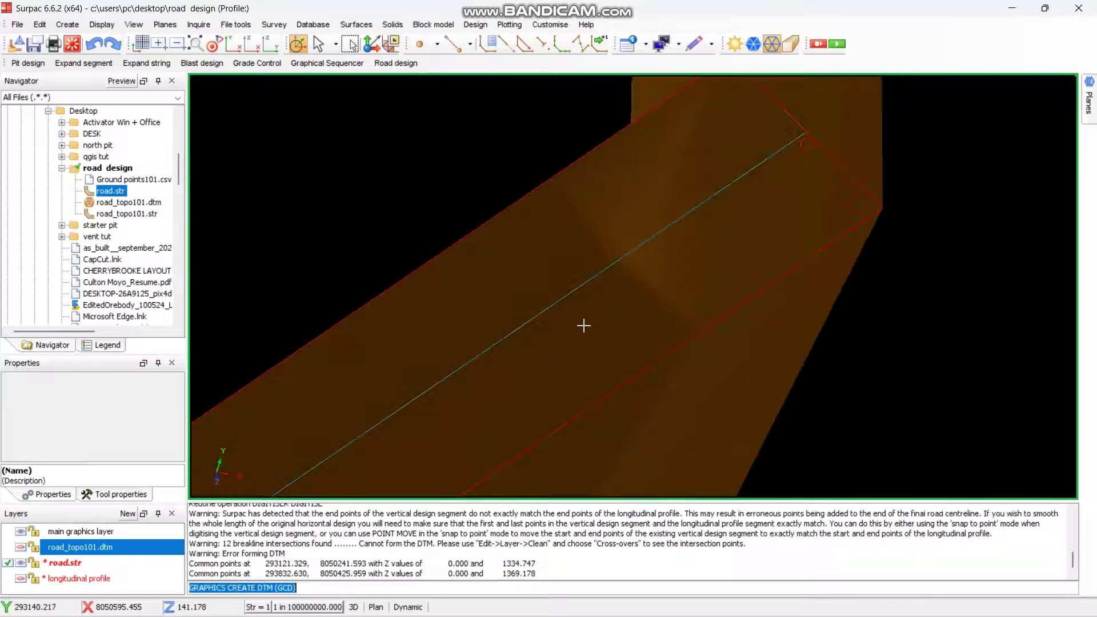
key("Down")
key("Down")
key("Down")
key("Down")
key("Down")
key("Down")
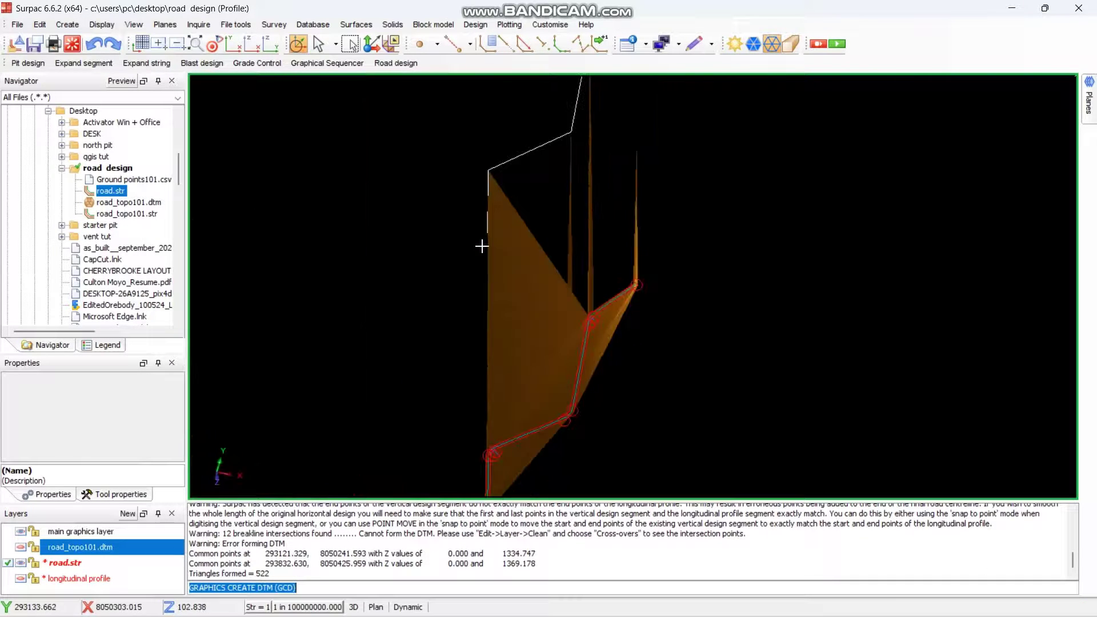
- Undo the DTM creation and bring the whole road and the separate white line into view
left_click(98, 45)
key("Up")
key("Up")
key("Up")
key("Up")
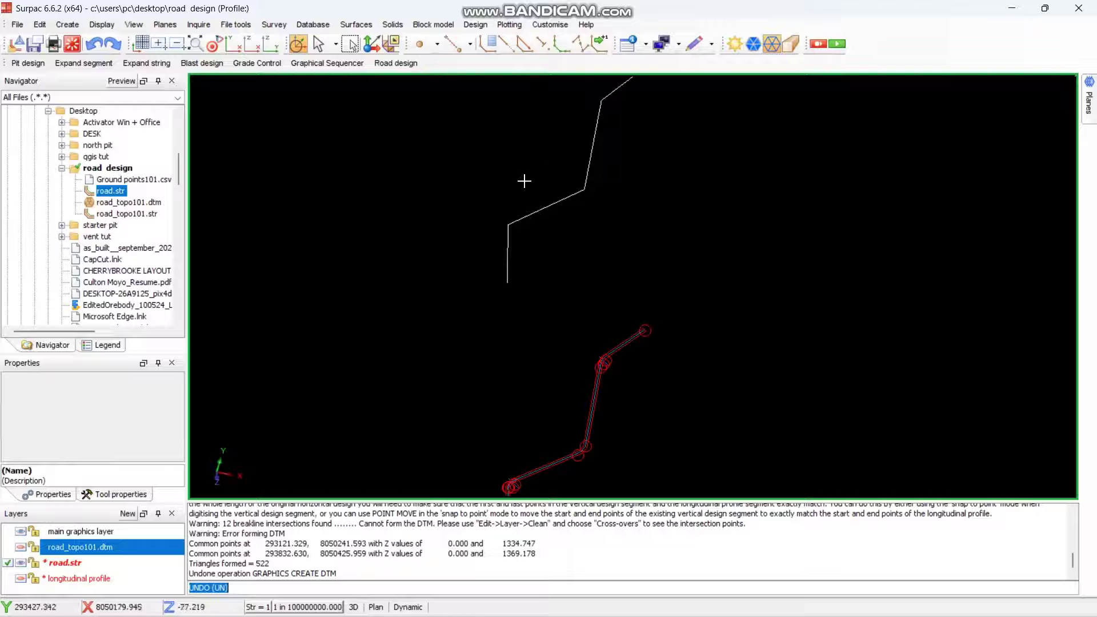
- Delete the white line segment that lies apart from the designed road
left_click(39, 24)
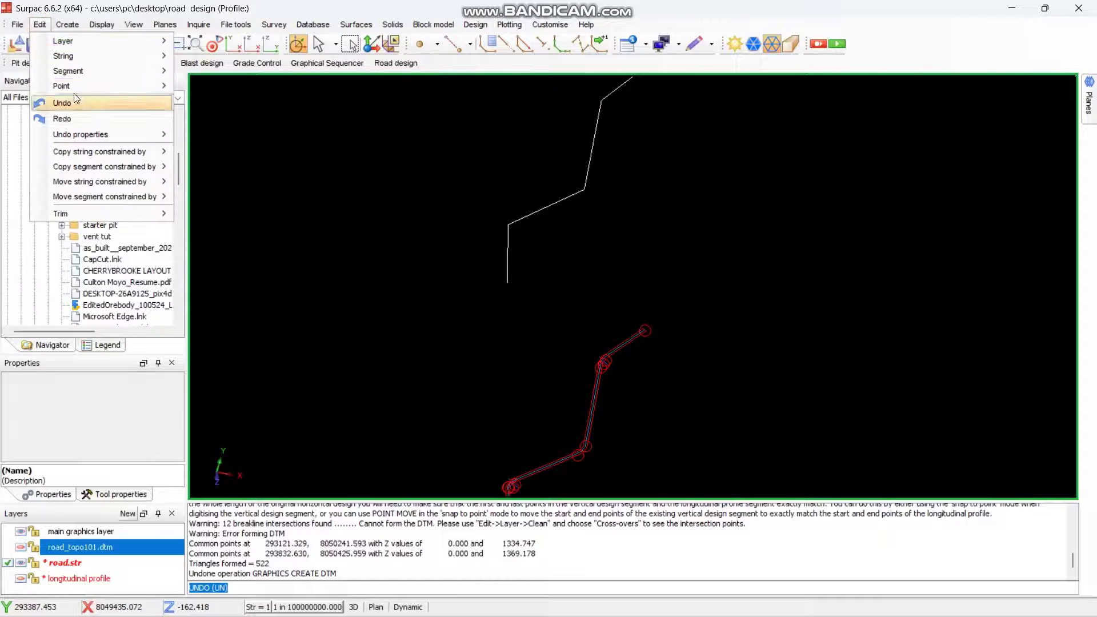
mouse_move(119, 71)
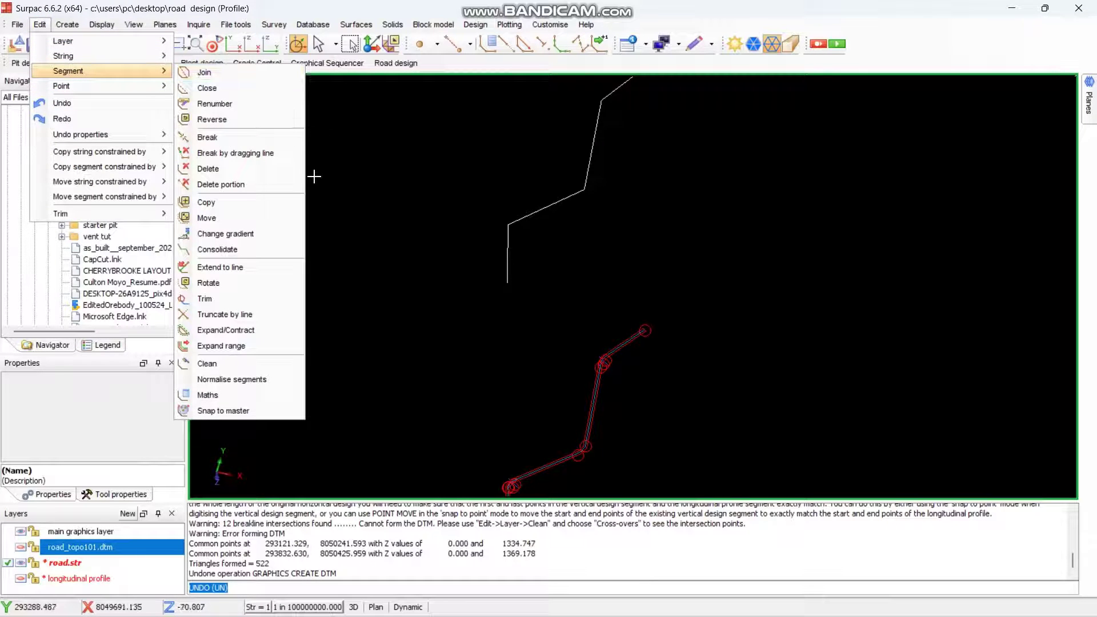
left_click(227, 167)
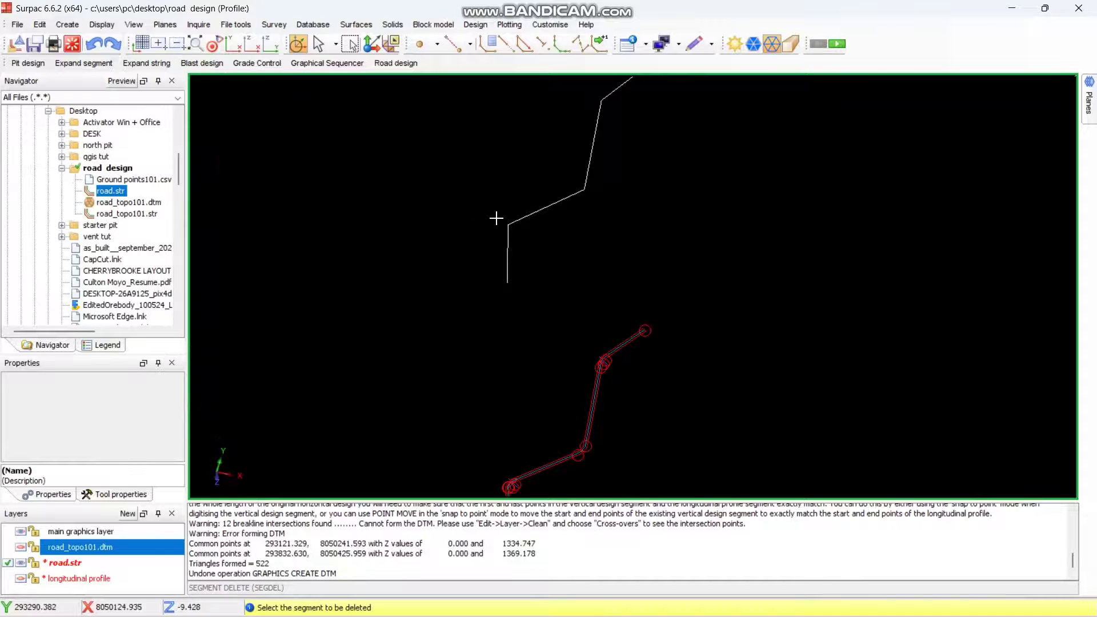
left_click(532, 214)
scroll(595, 397, "up", 4)
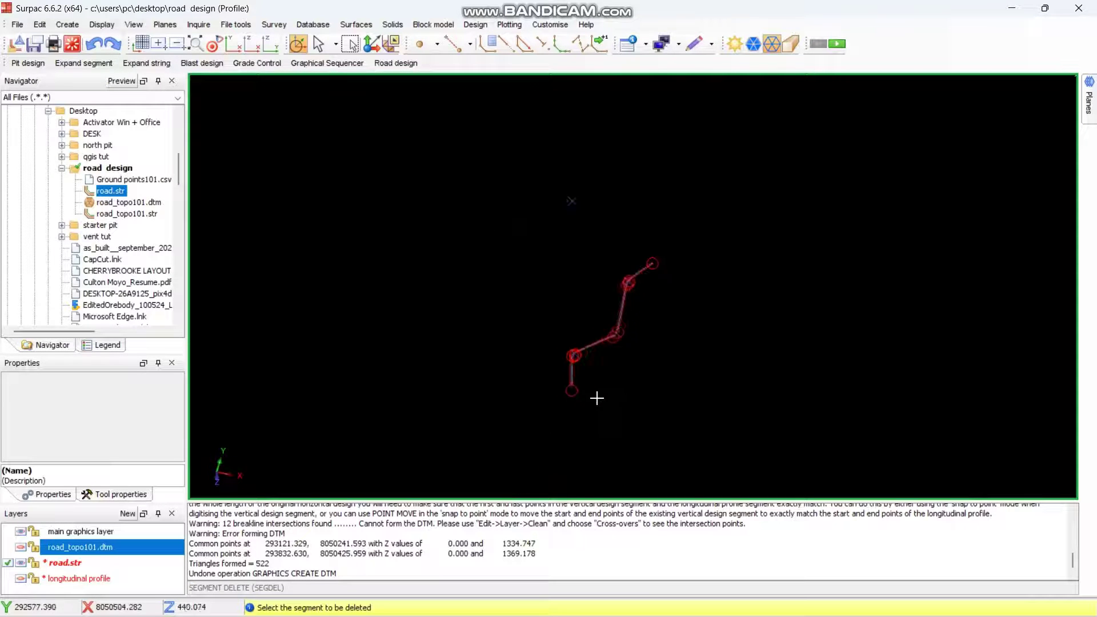
scroll(510, 329, "up", 2)
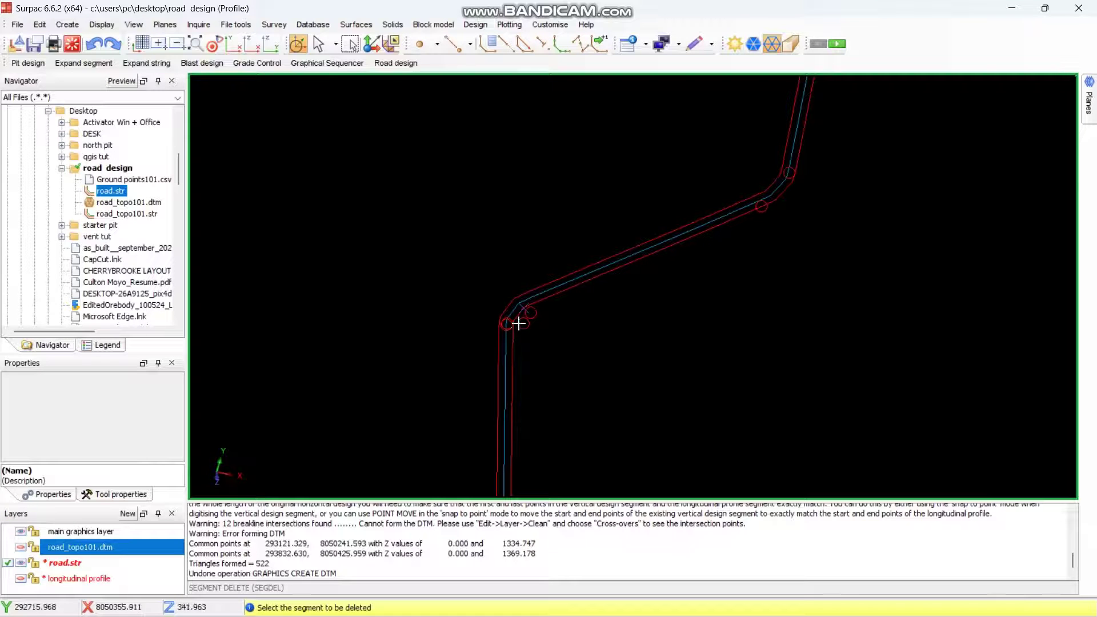
- Create a DTM with object ID 1 from the cleaned road.str layer on the XY plane, with the break line test disabled
left_click(356, 25)
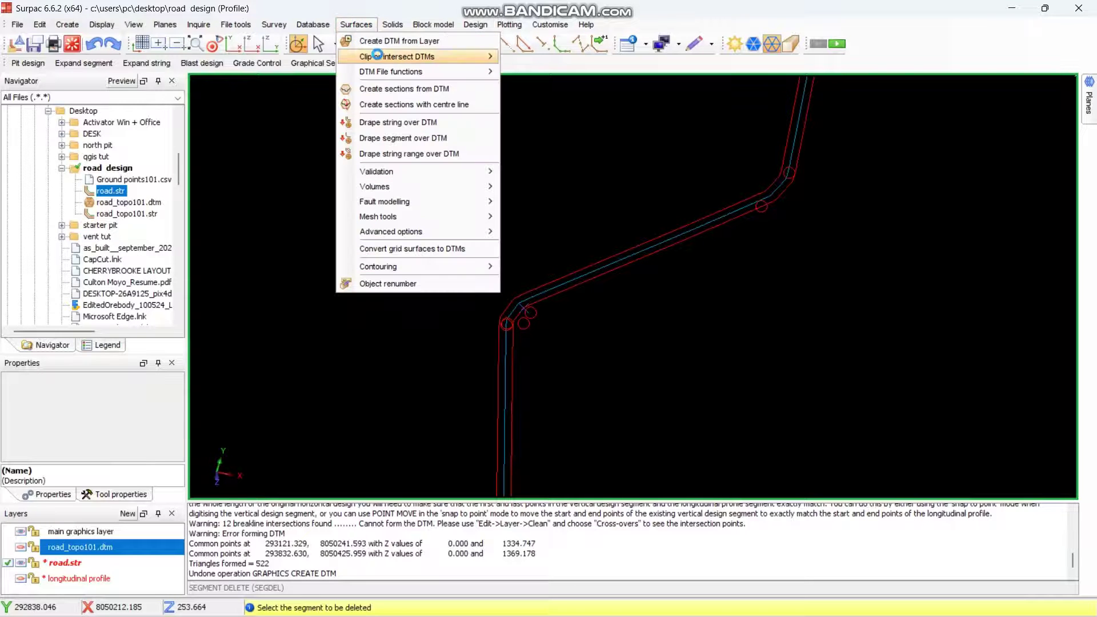
left_click(380, 40)
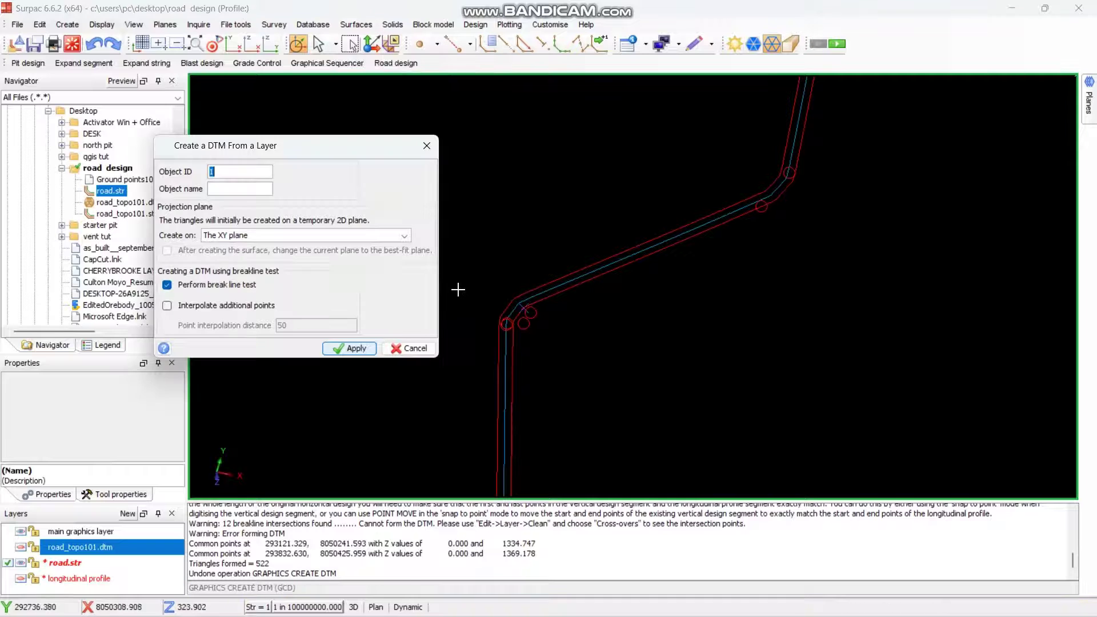
left_click(167, 284)
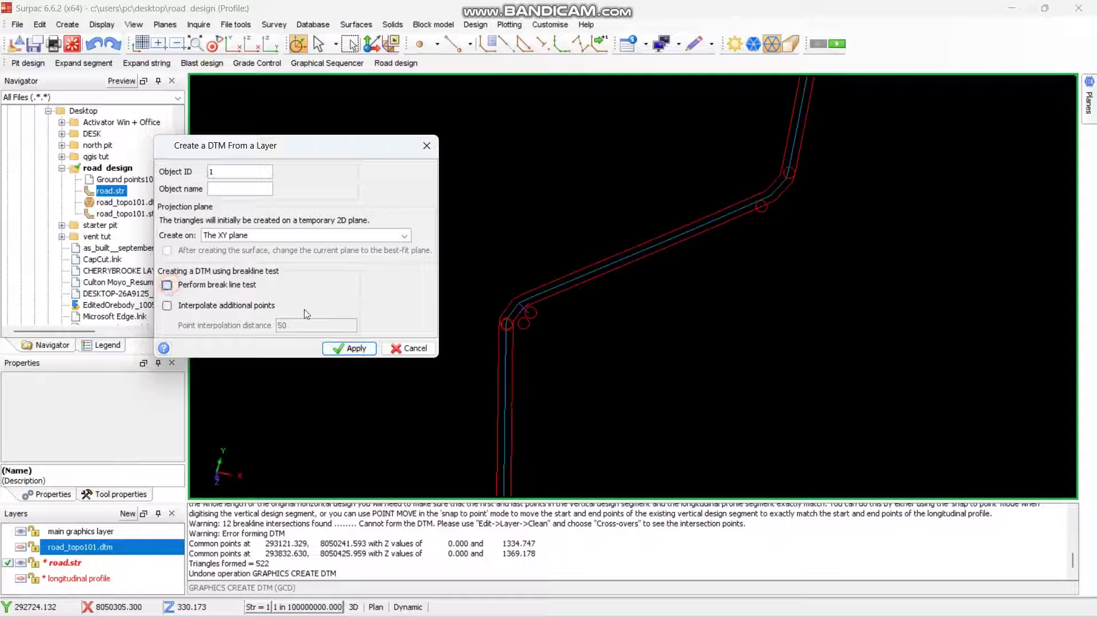
left_click(353, 347)
scroll(588, 269, "down", 2)
scroll(710, 175, "up", 1)
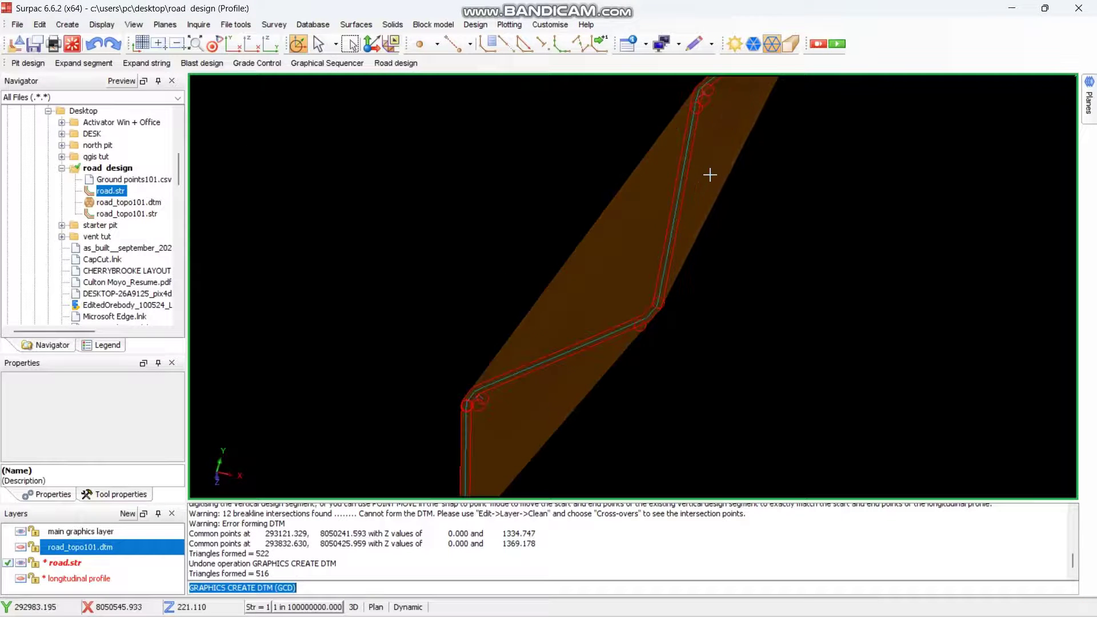
scroll(646, 301, "up", 1)
scroll(580, 238, "down", 3)
scroll(595, 311, "up", 2)
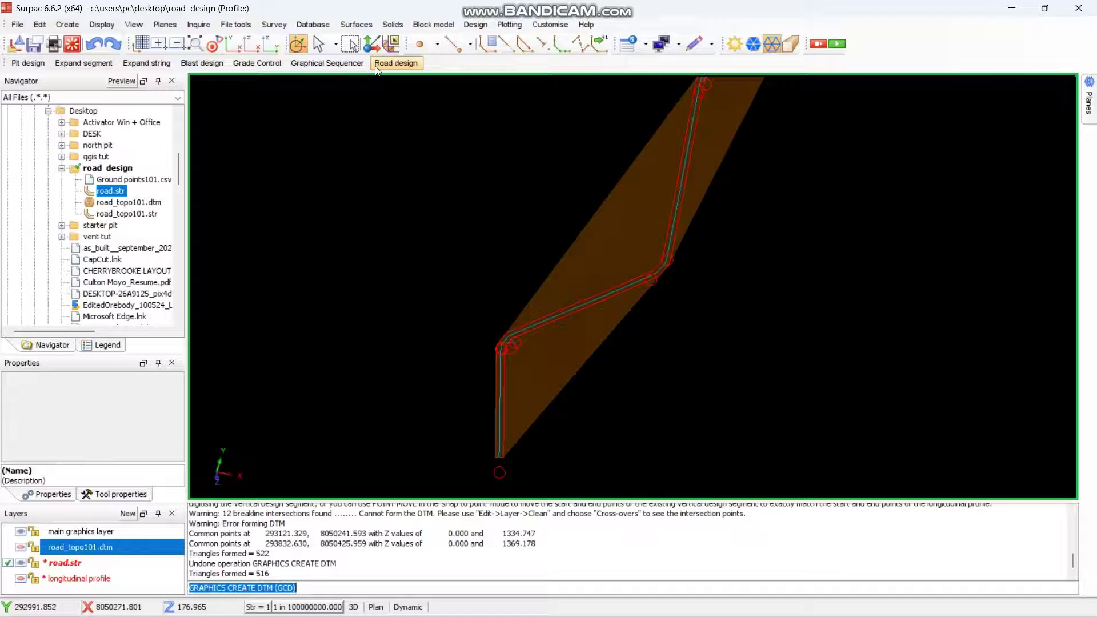
- Clip the road DTM with the red road outline string, retaining the triangles inside the boundary
left_click(356, 24)
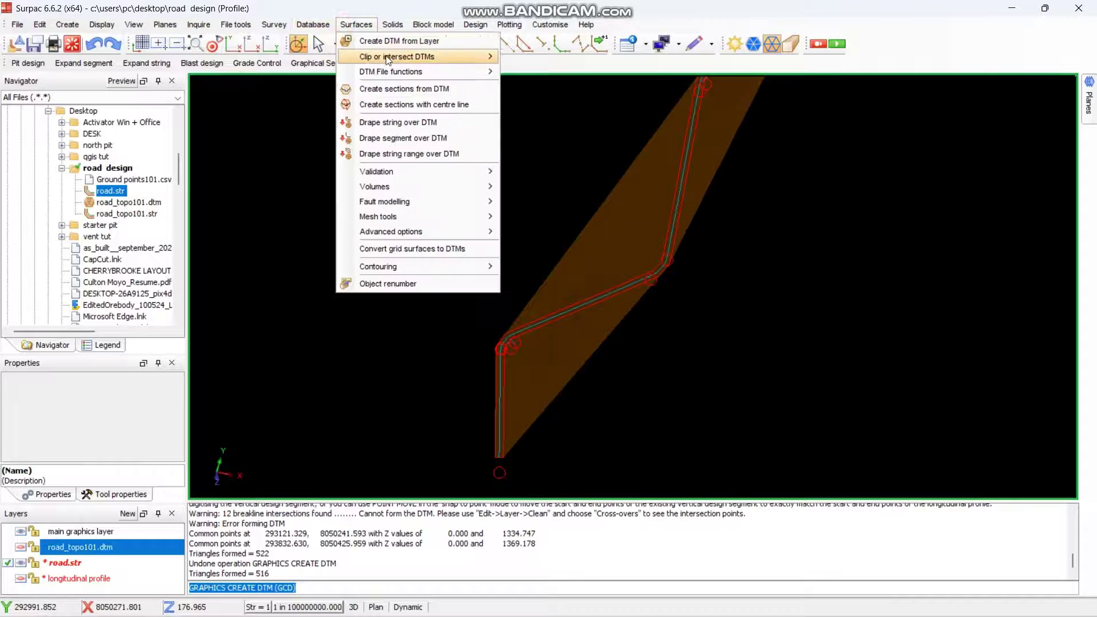
mouse_move(397, 63)
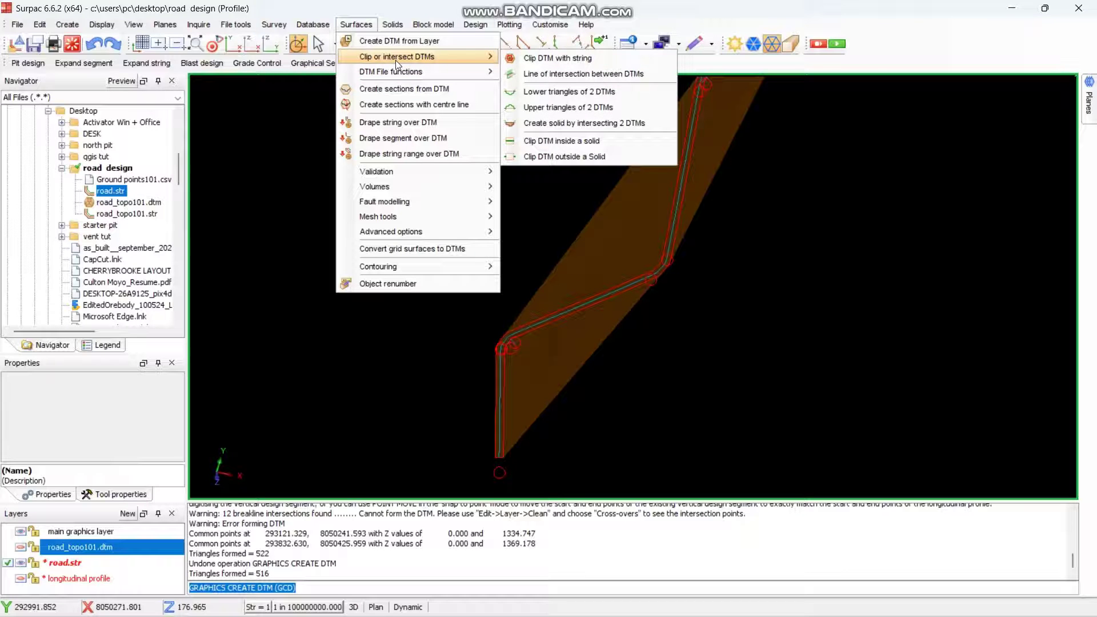
left_click(561, 58)
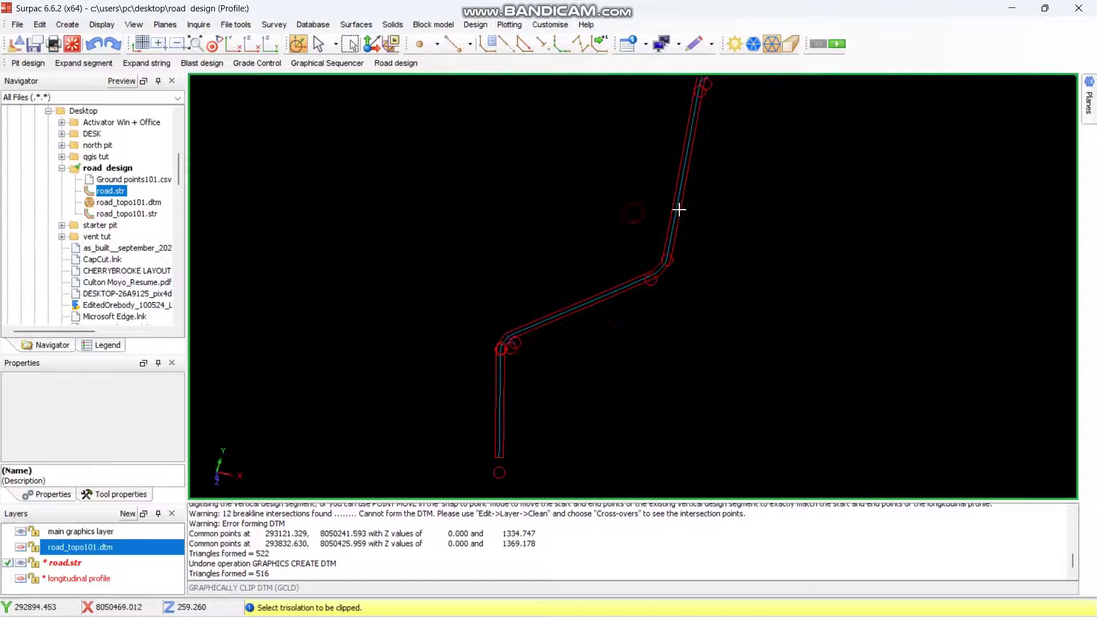
scroll(686, 222, "up", 5)
scroll(668, 233, "up", 1)
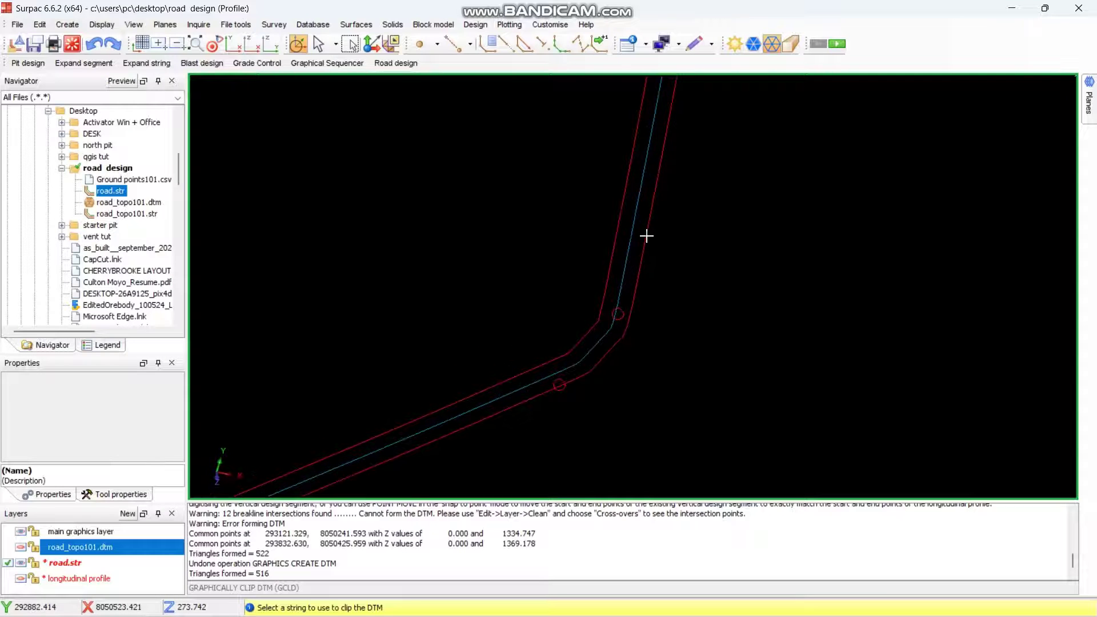
left_click(647, 235)
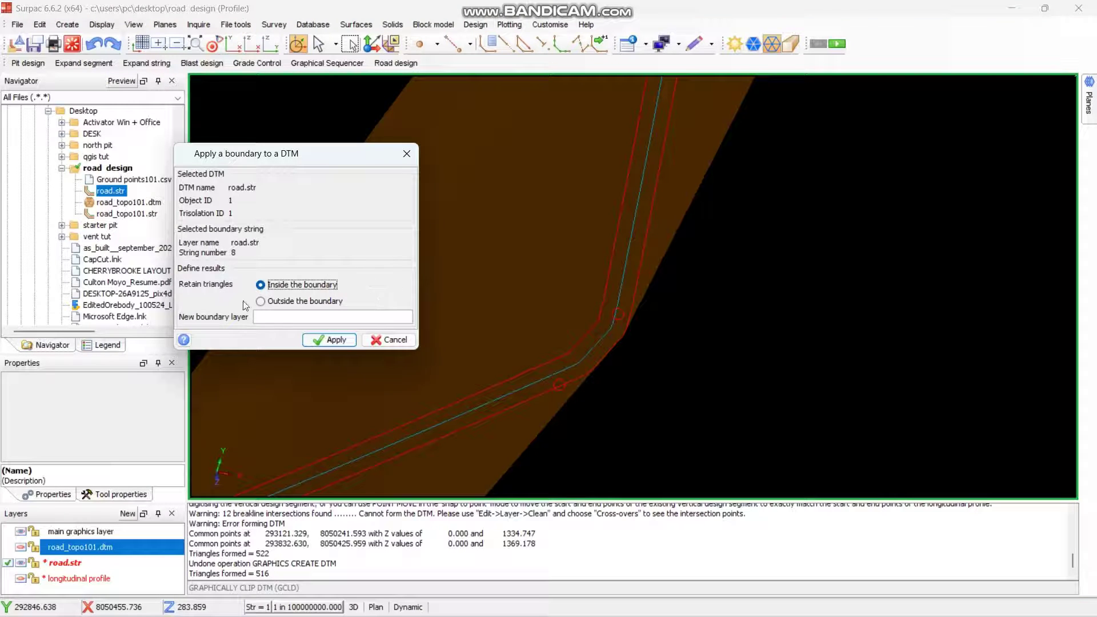
left_click(329, 339)
scroll(402, 286, "down", 4)
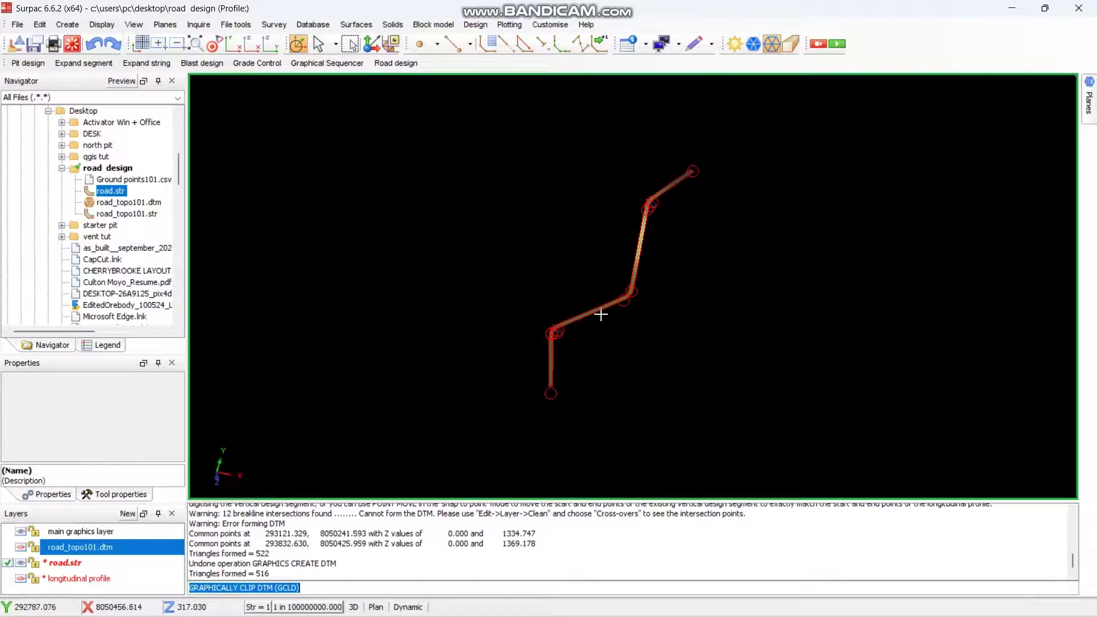
scroll(505, 358, "up", 2)
scroll(588, 327, "down", 1)
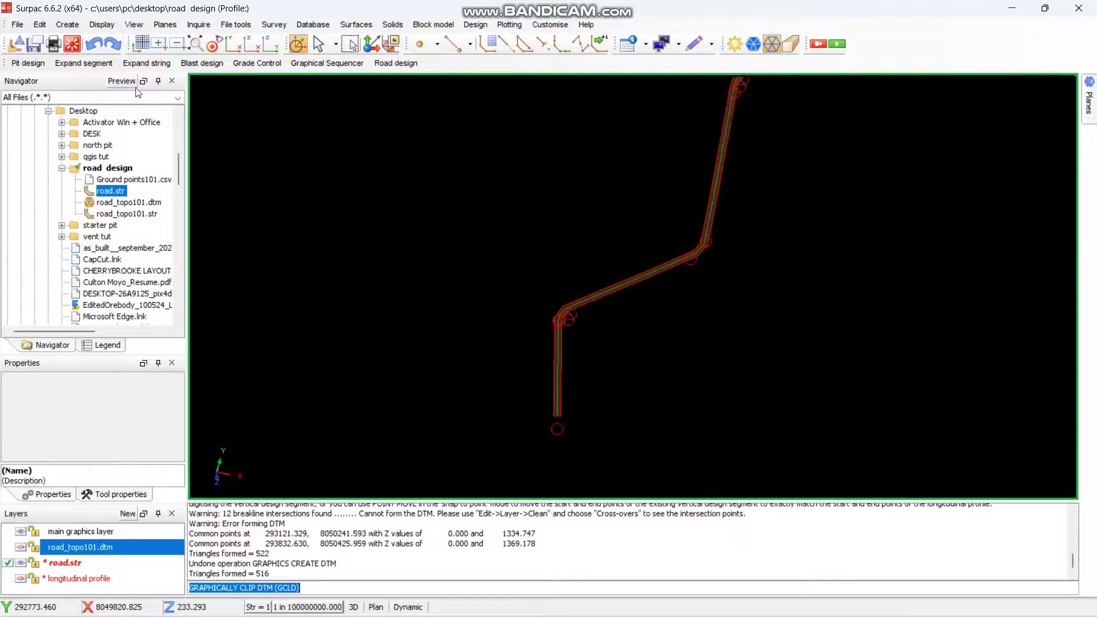
- Save the road.str layer as a Surpac DTM file named road_final.dtm in text format
left_click(35, 45)
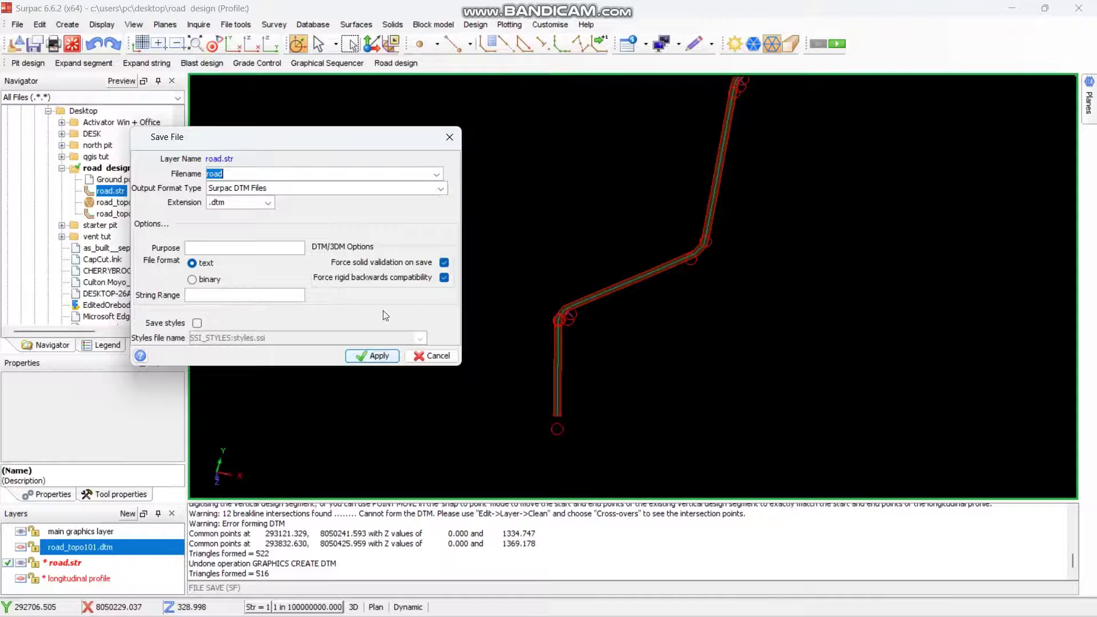
left_click(242, 174)
type("_final")
left_click(386, 358)
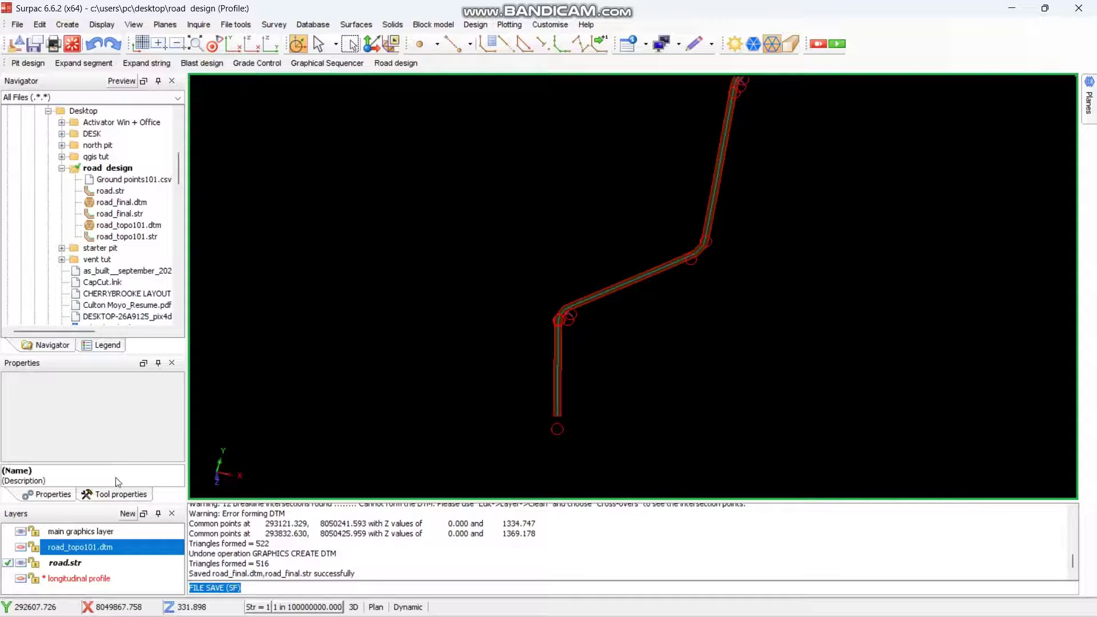
- Show the road_topo101.dtm layer and inspect the road against the terrain from end to end
left_click(21, 547)
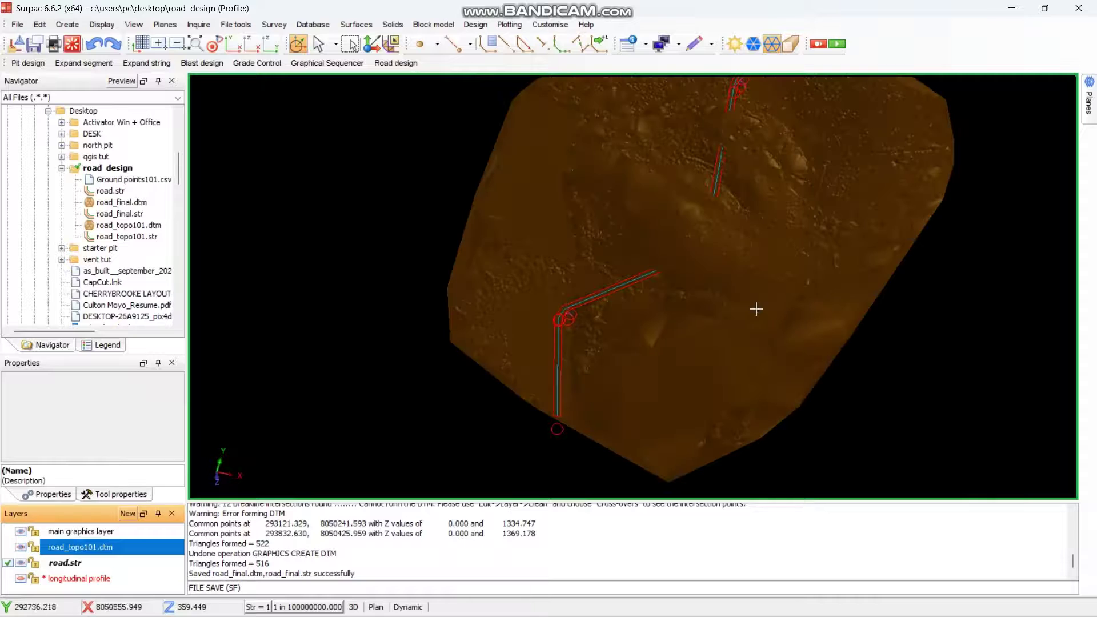
left_click_drag(629, 279, 742, 141)
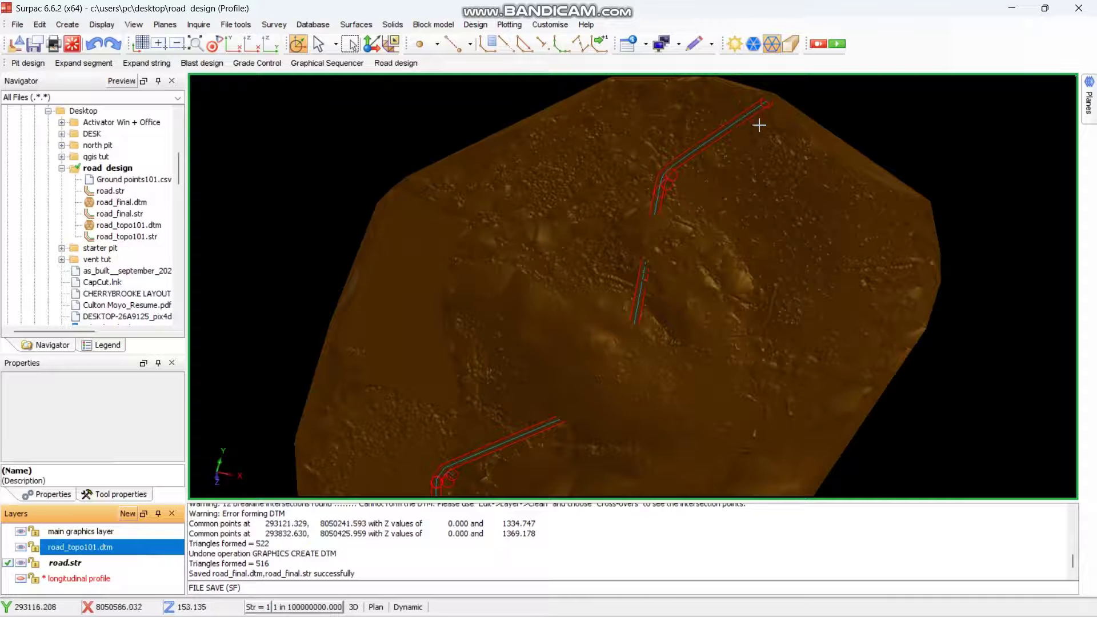
left_click_drag(522, 305, 637, 355)
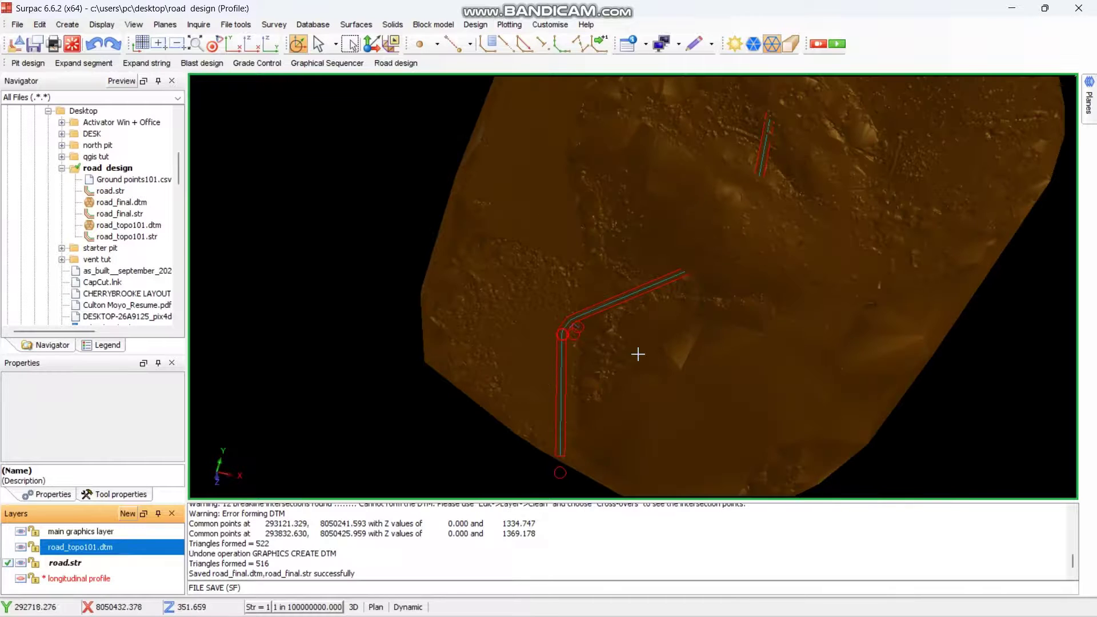
left_click_drag(478, 298, 762, 284)
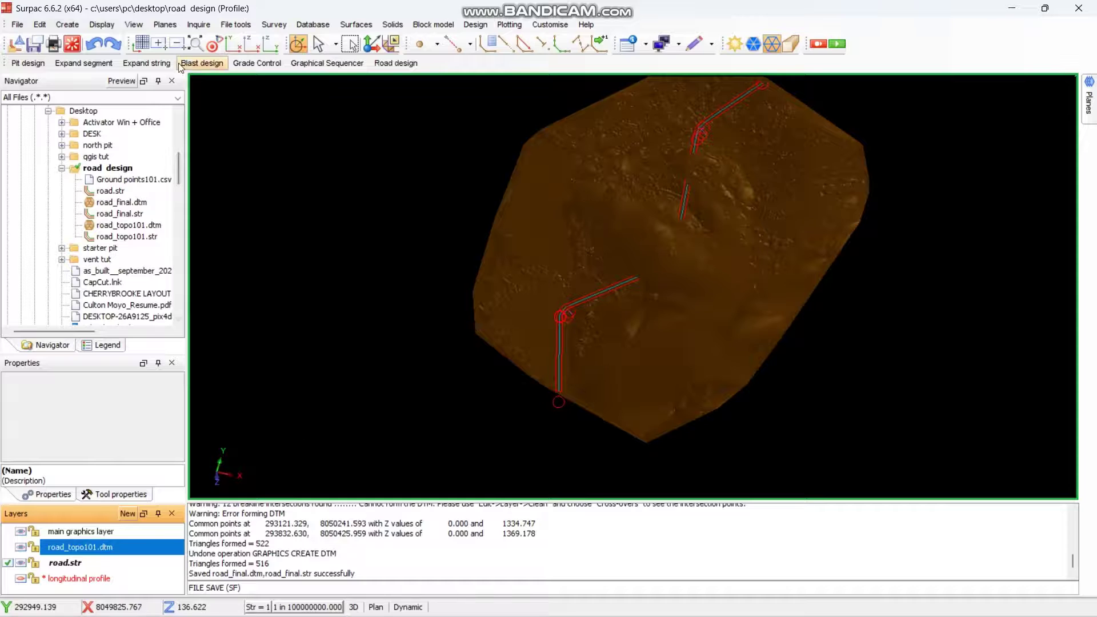
- Make the terrain surface transparent by enabling a bright green transparency colour in its polygon drawing properties
left_click(100, 25)
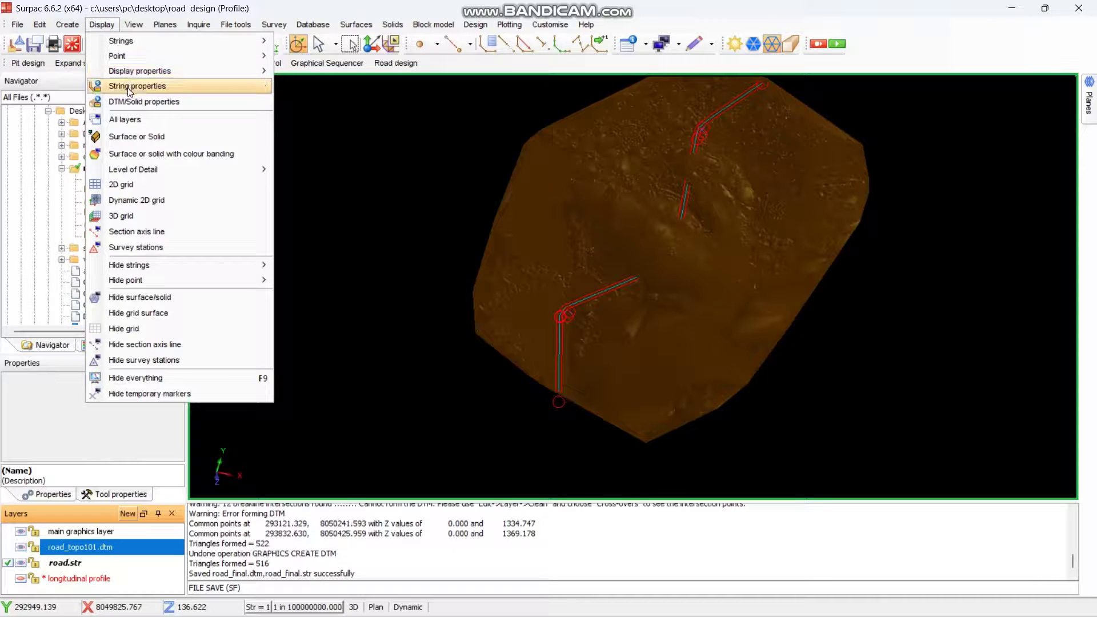
left_click(143, 102)
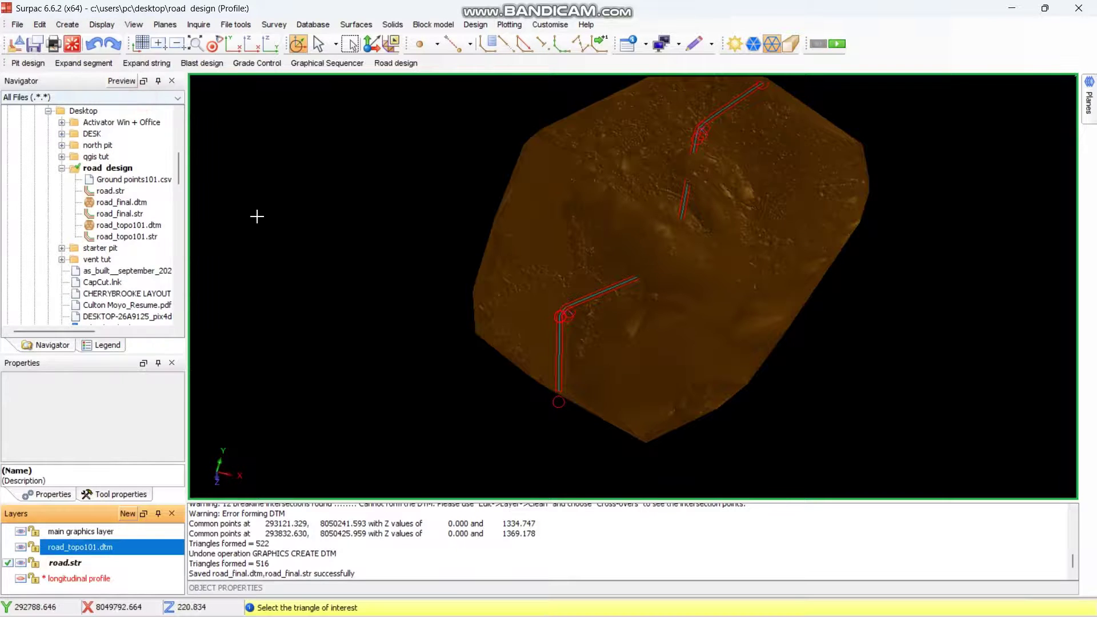
left_click(573, 354)
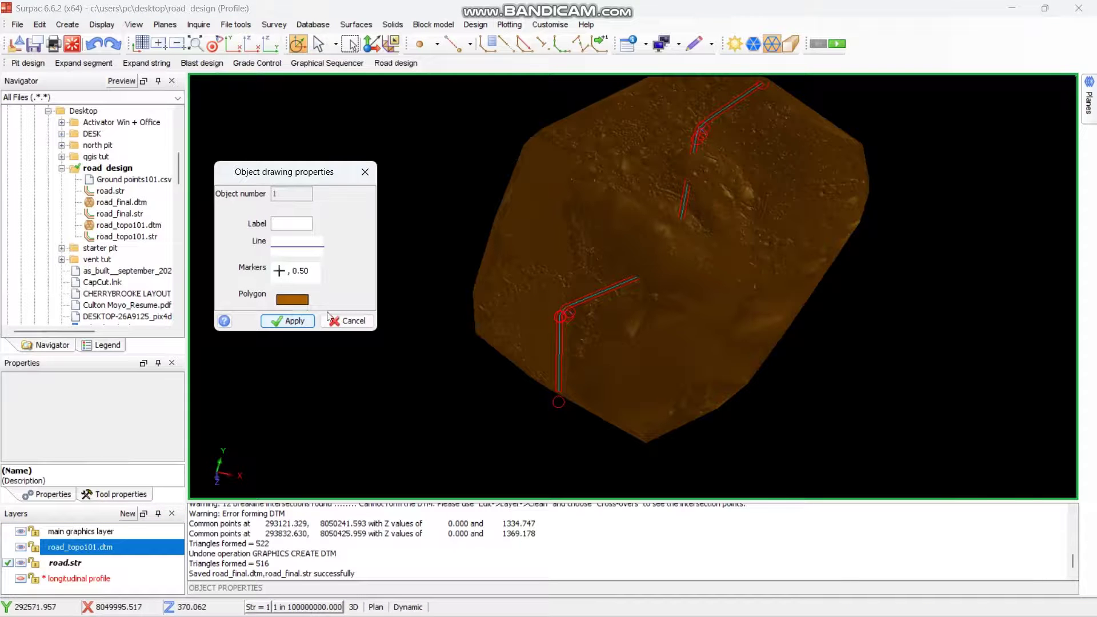
left_click(296, 298)
left_click(318, 319)
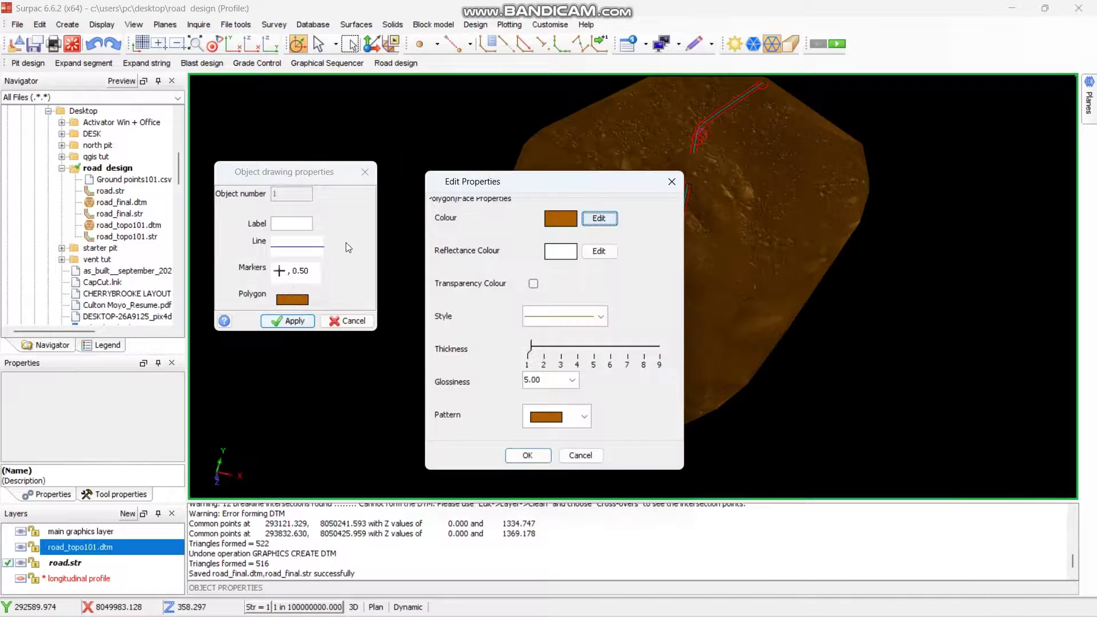
left_click(533, 284)
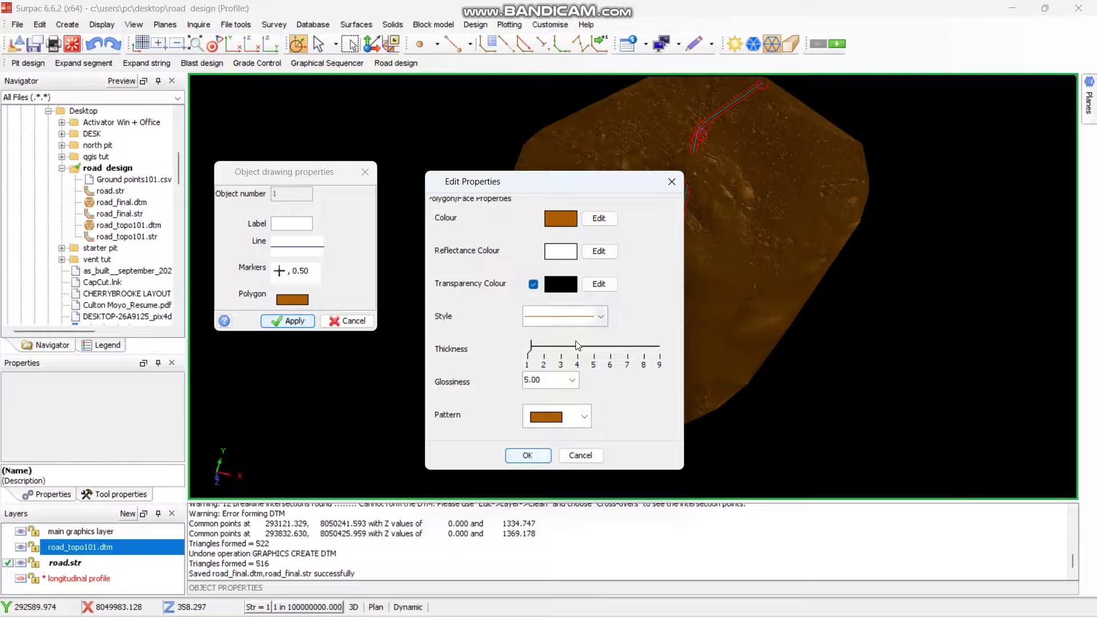
left_click(587, 285)
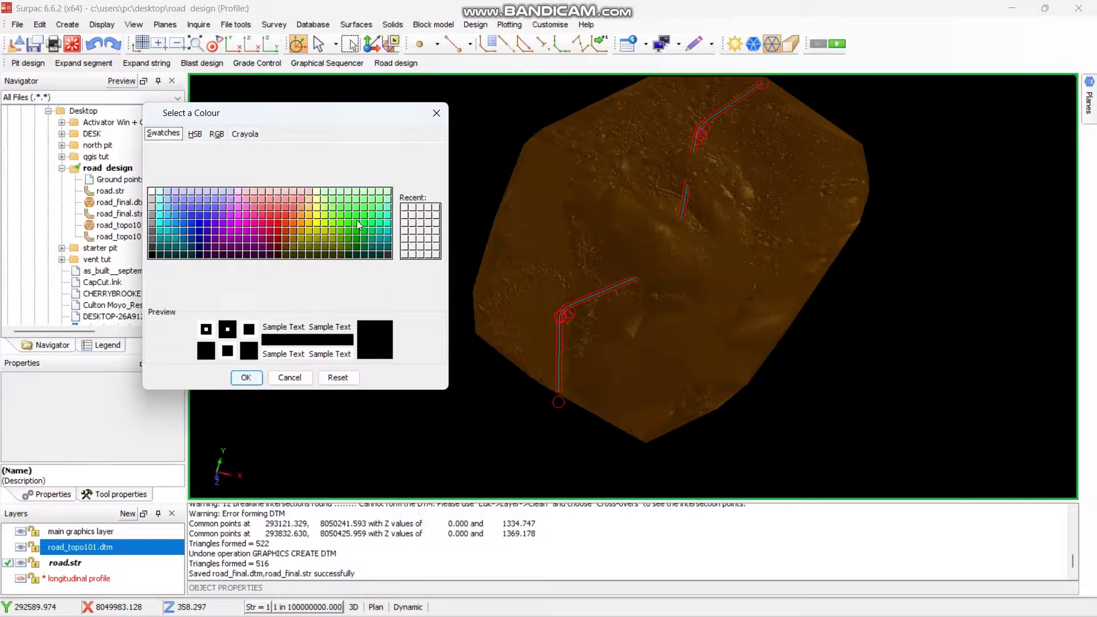
left_click(358, 225)
left_click(245, 377)
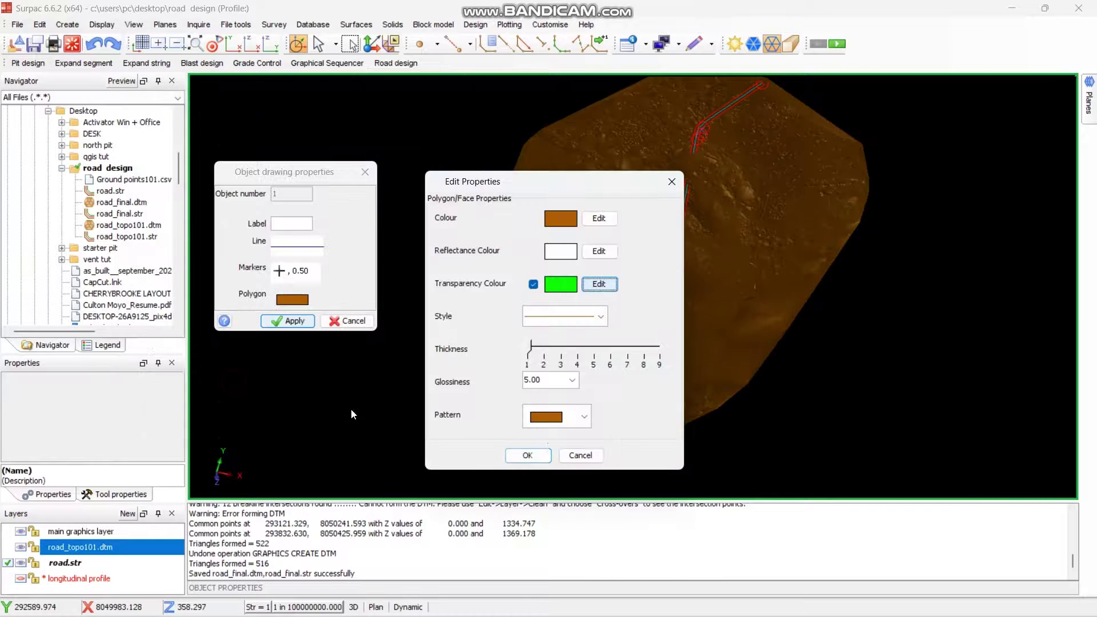
left_click(526, 456)
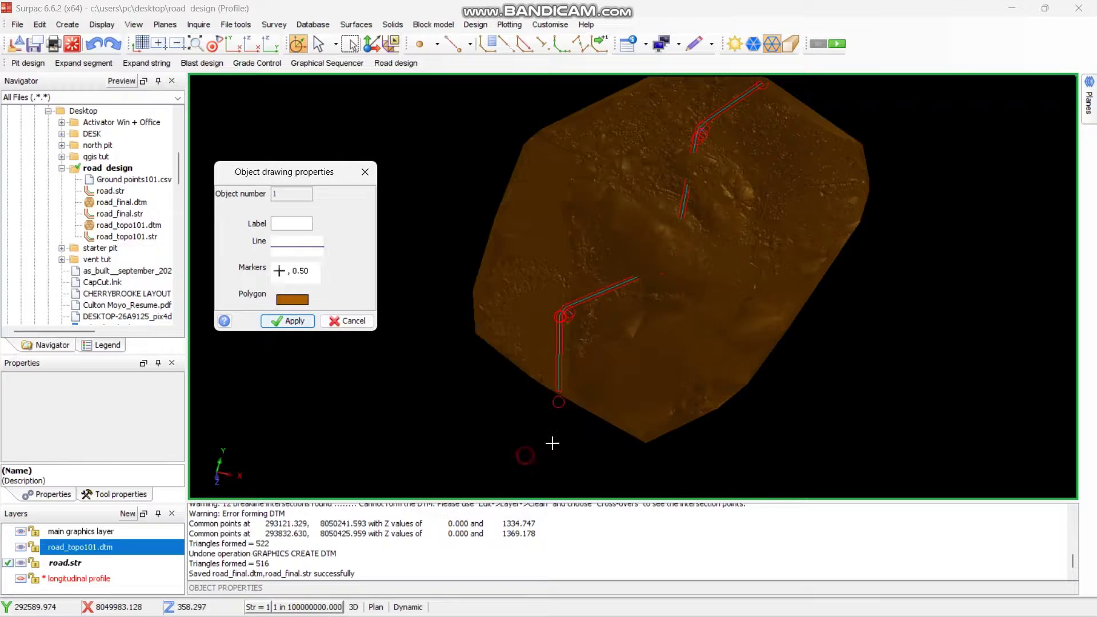
left_click(347, 320)
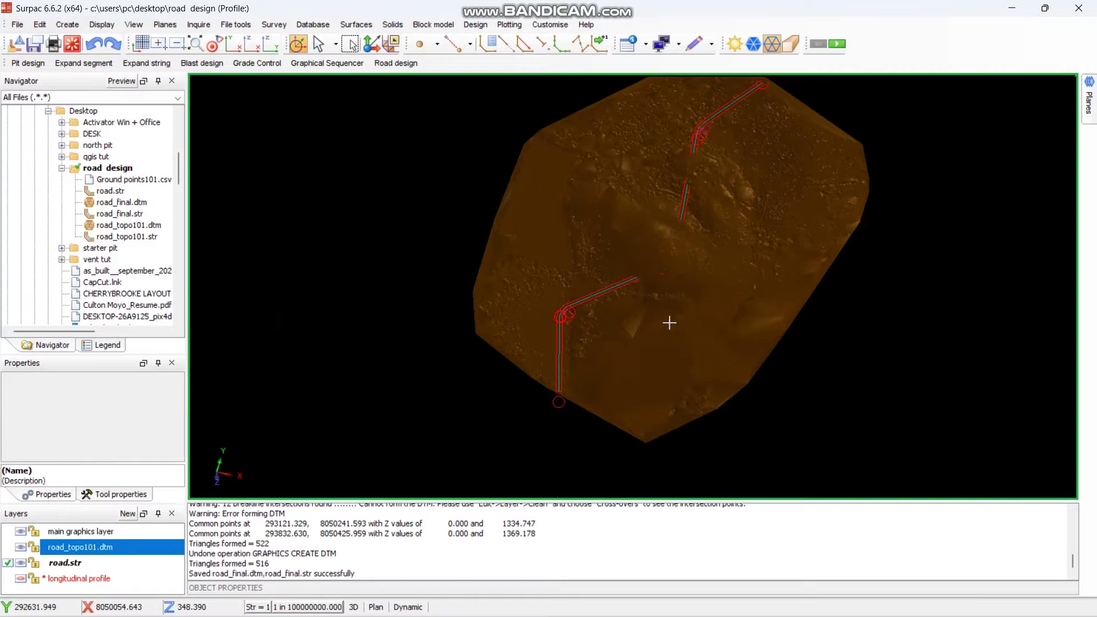
scroll(607, 245, "up", 3)
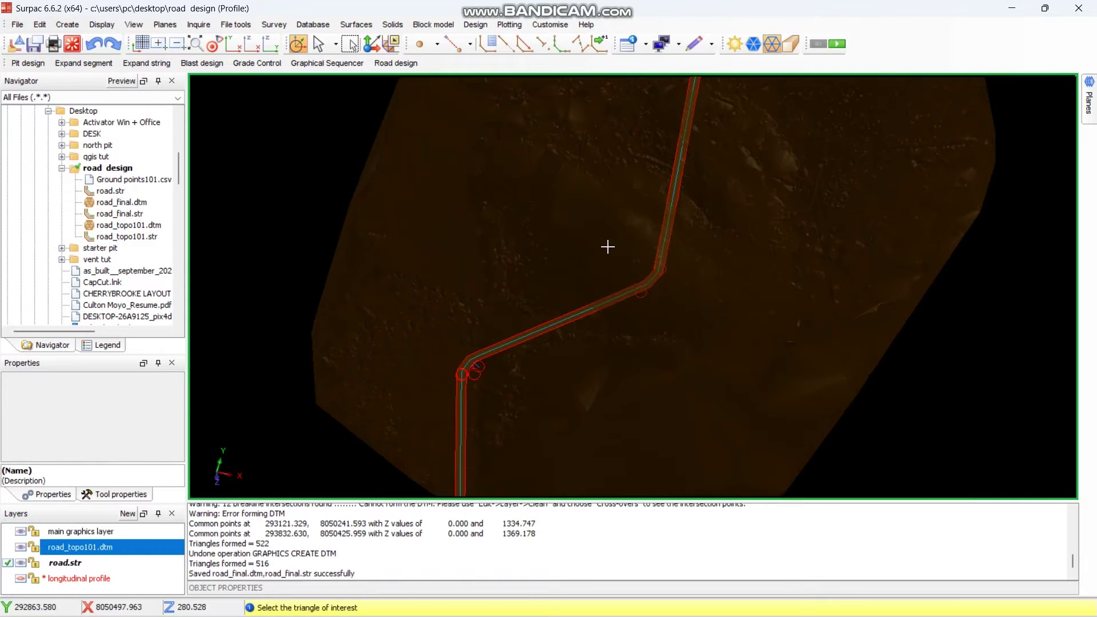